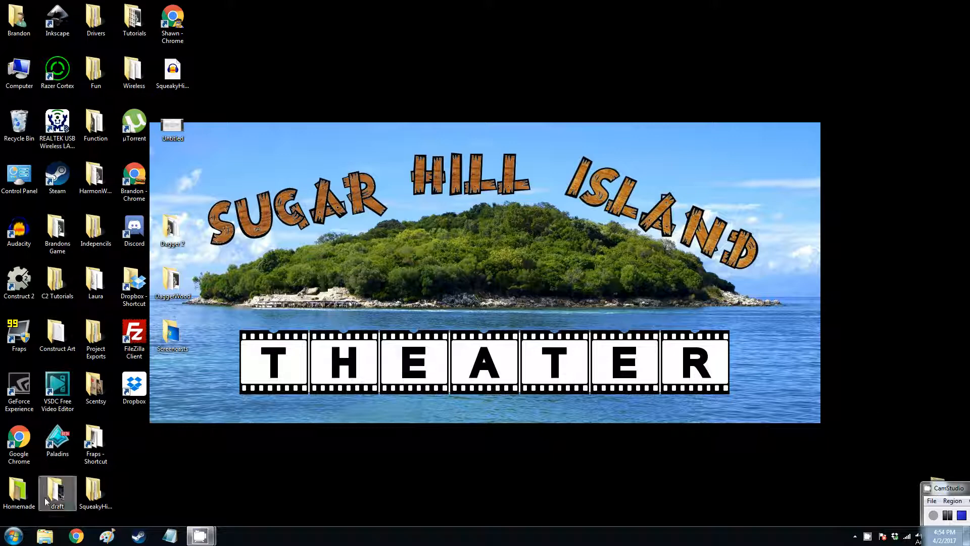
Launch Construct 2 and decline the offer to buy a license
click(20, 536)
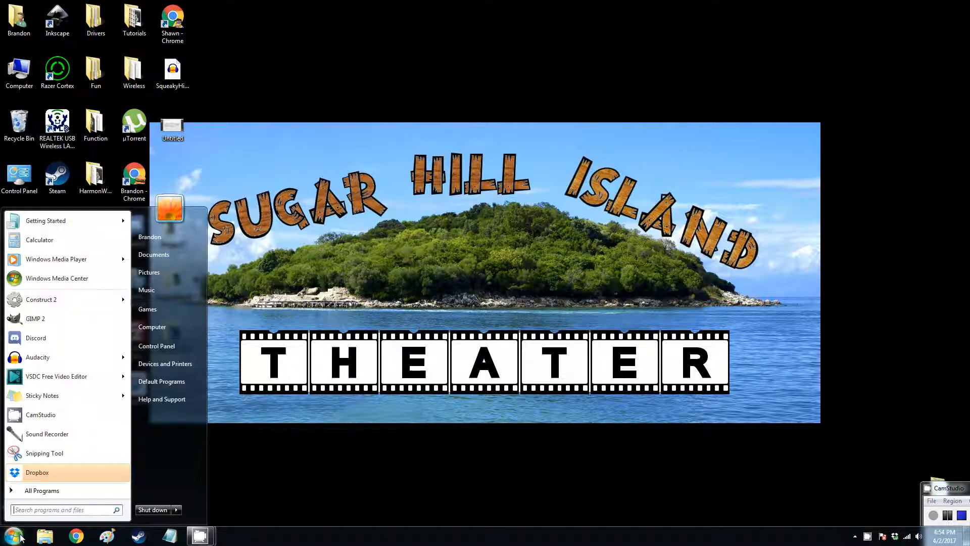
click(39, 306)
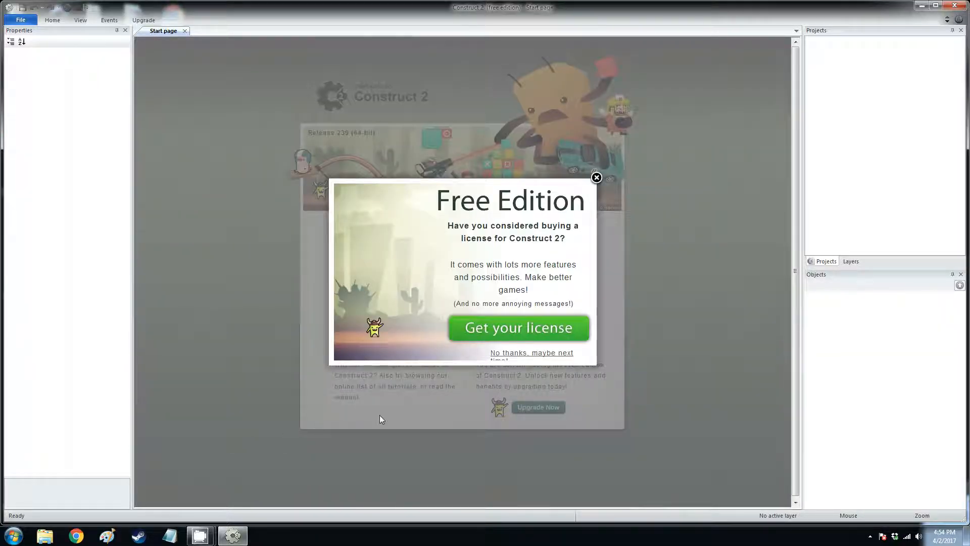
click(502, 354)
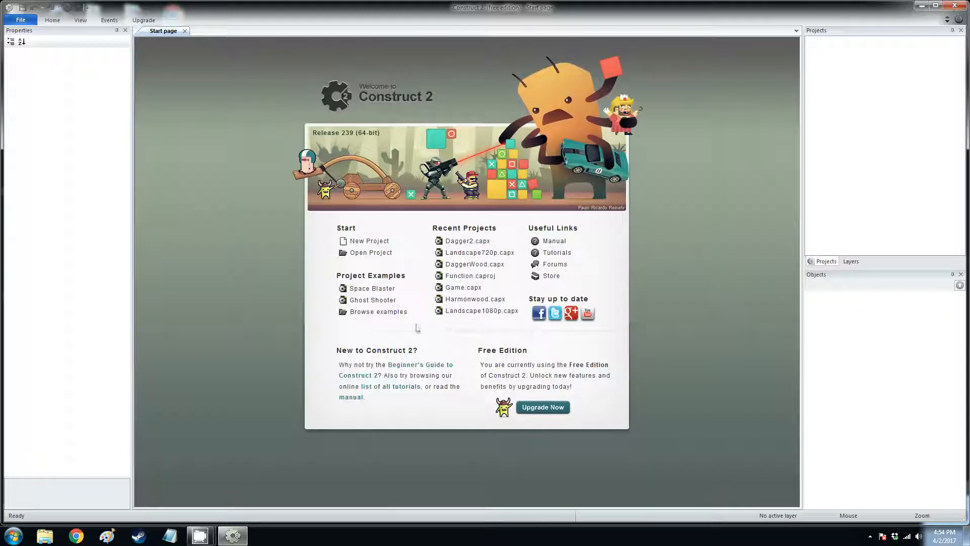
Create a new project from the "New empty HD landscape 720p project" template
click(379, 245)
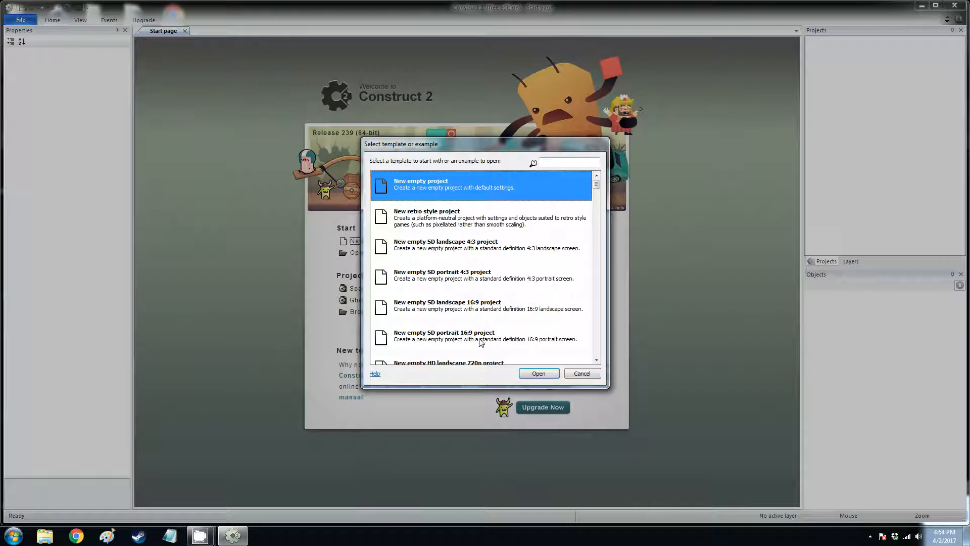
click(481, 344)
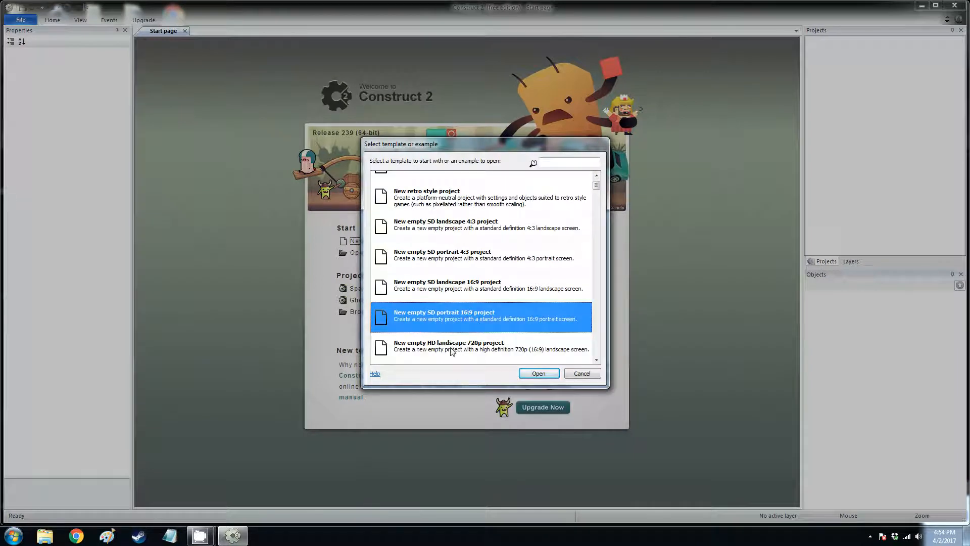
click(451, 351)
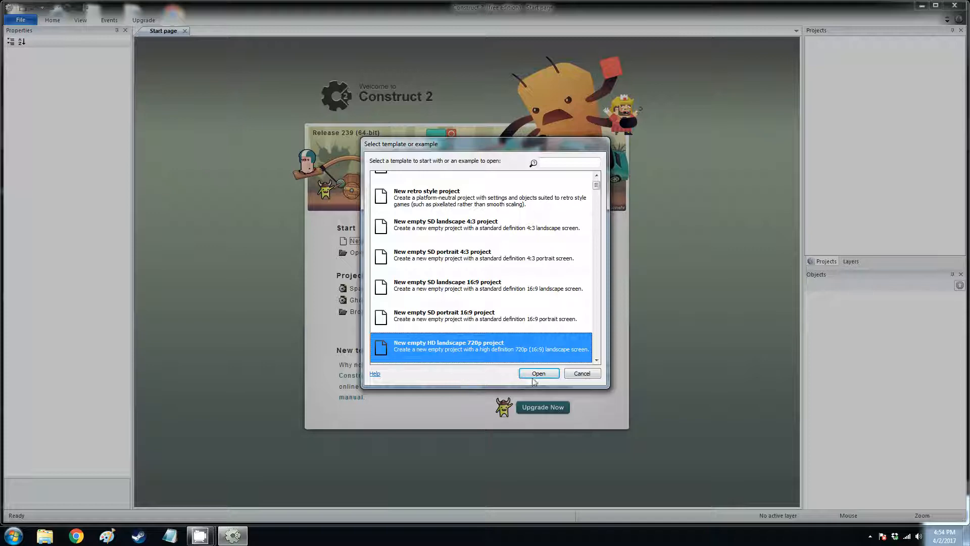
click(537, 374)
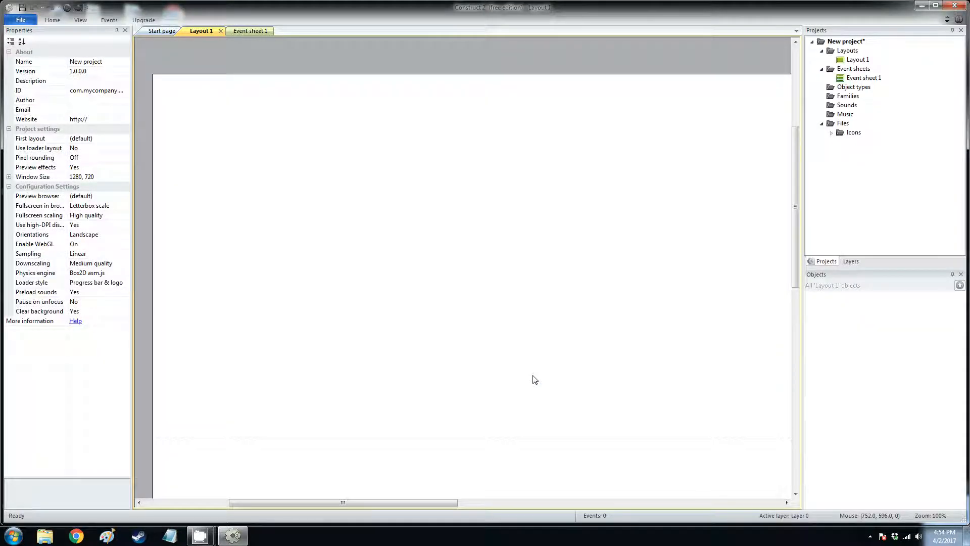
Bring the whole of Layout 1 into view and show its layer list
click(509, 362)
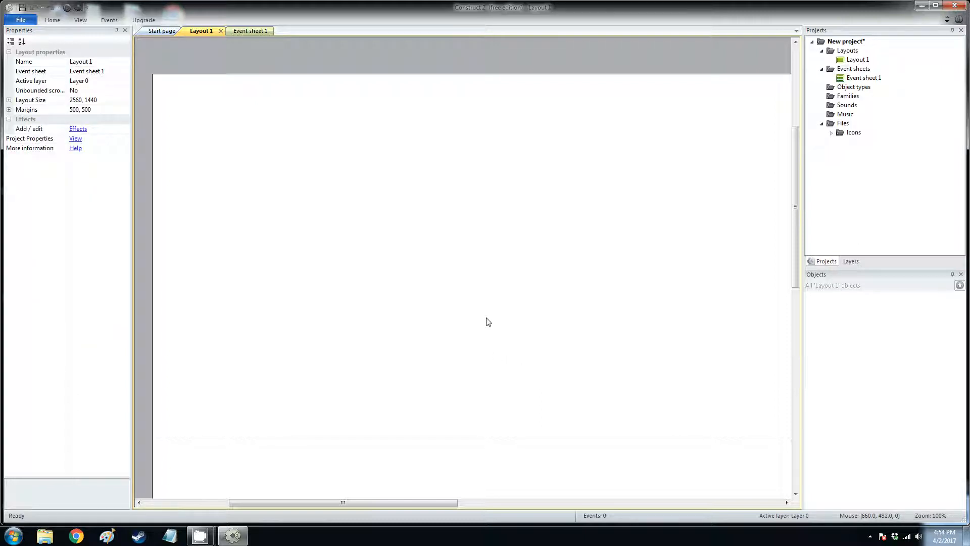
ctrl+scroll(488, 322, down, 5)
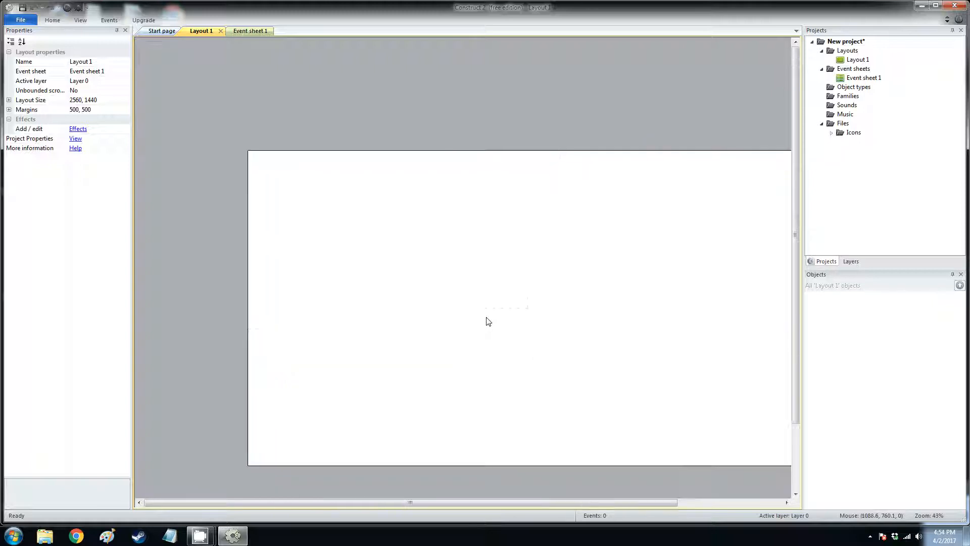
ctrl+scroll(488, 322, down, 2)
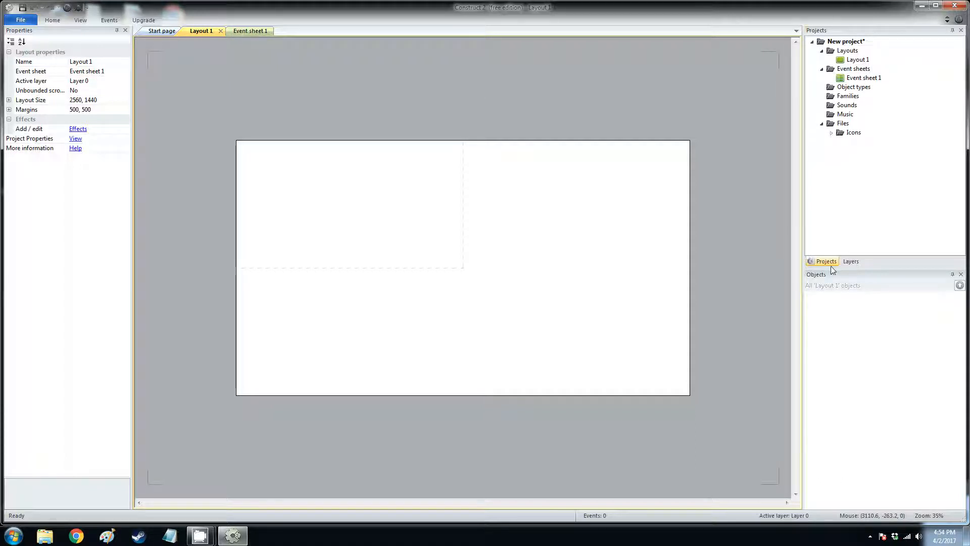
click(850, 261)
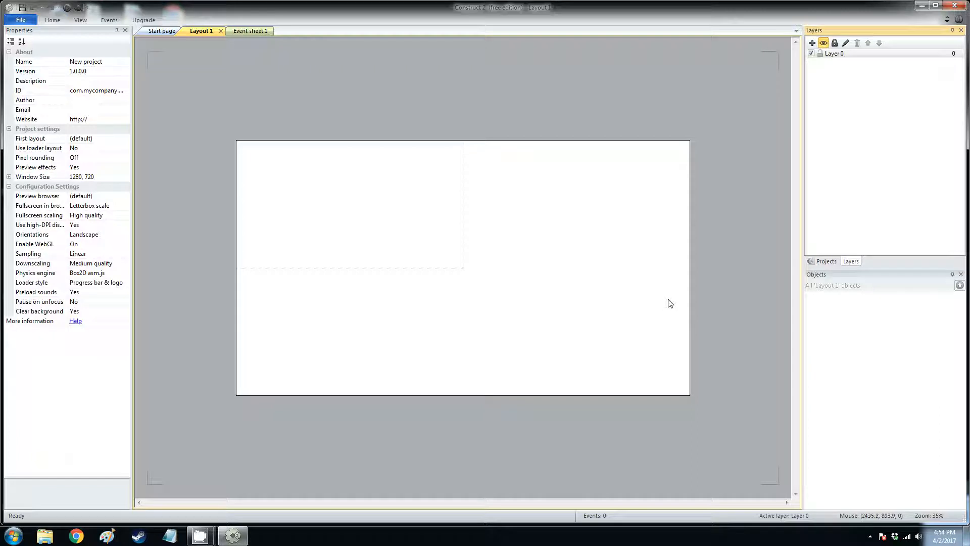
Set the Layout Size of Layout 1 to 1280, 720
click(636, 298)
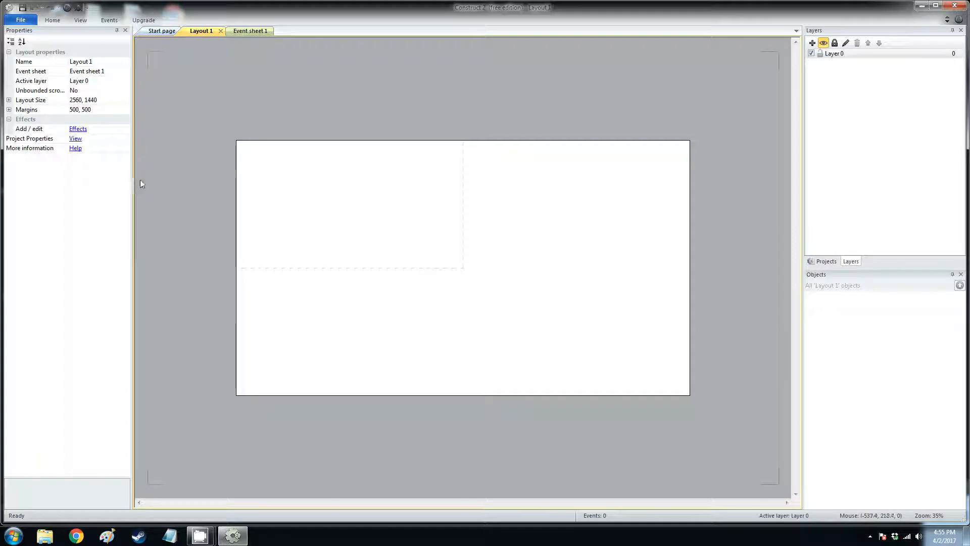
click(94, 111)
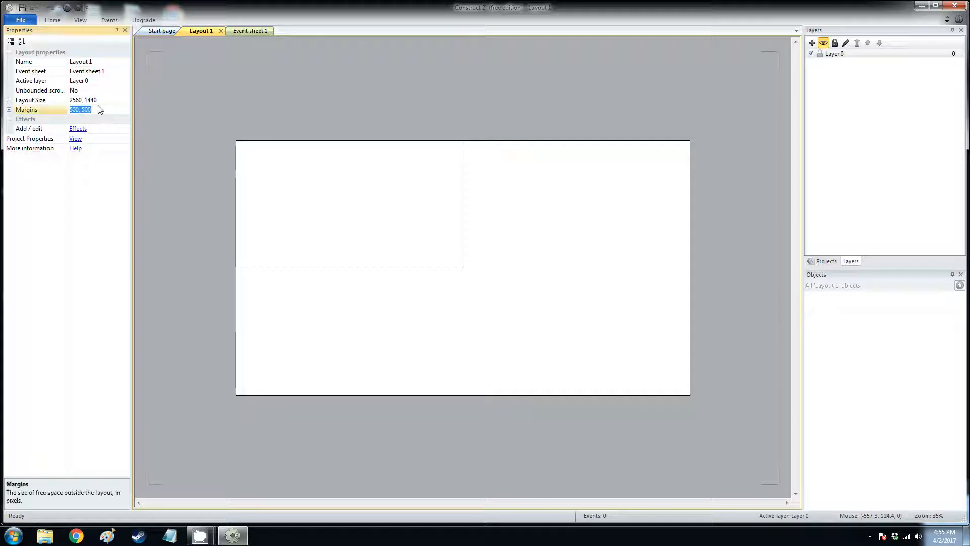
click(101, 109)
click(112, 102)
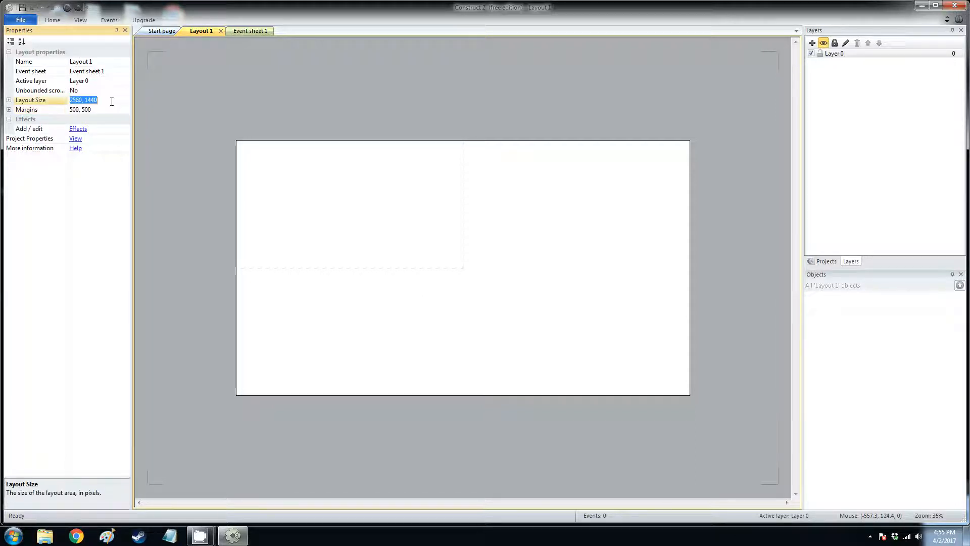
drag(113, 101, 20, 103)
text(1280)
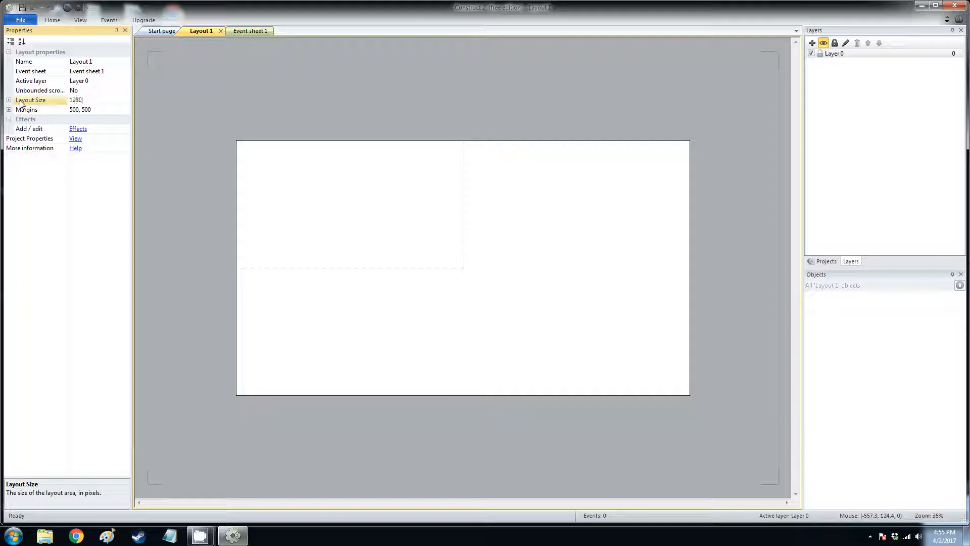
text(, 720)
key(Return)
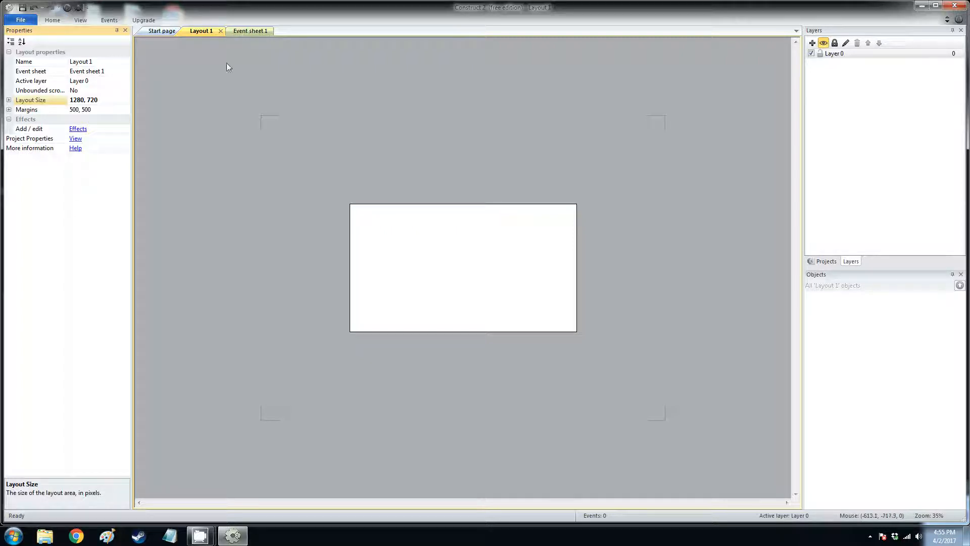
Look at Event sheet 1 and return to a closer view of Layout 1
click(243, 32)
click(197, 31)
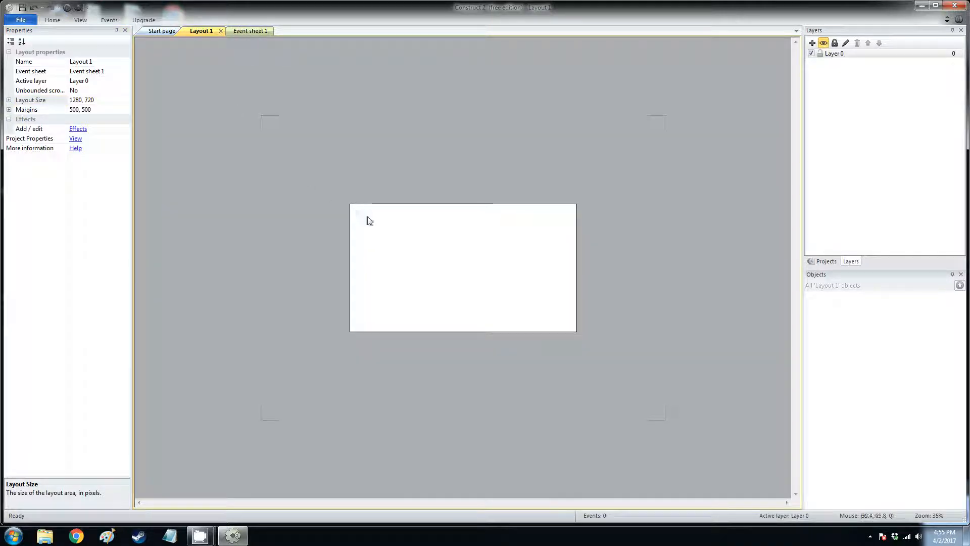
ctrl+scroll(368, 219, up, 1)
ctrl+scroll(368, 221, up, 3)
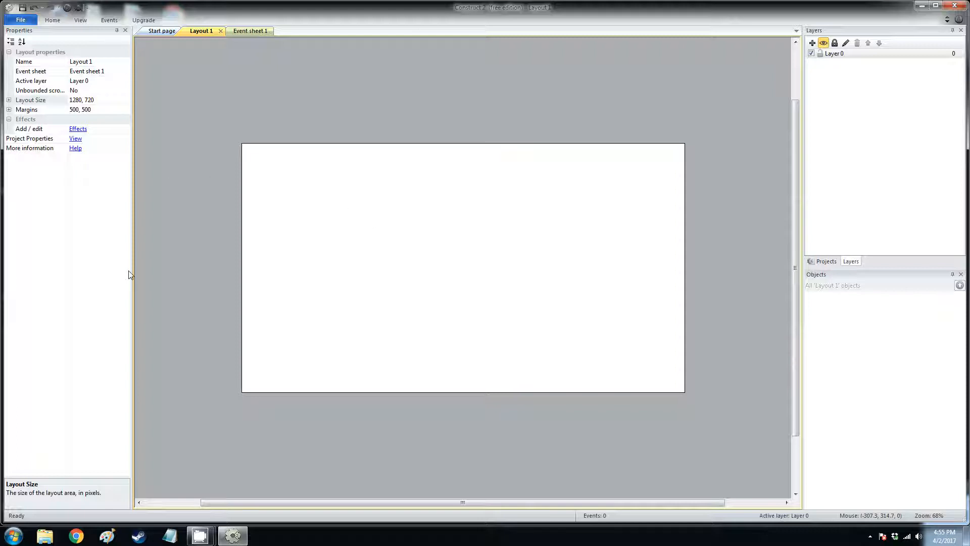
Open the project properties and set Fullscreen in browser to Off
click(74, 139)
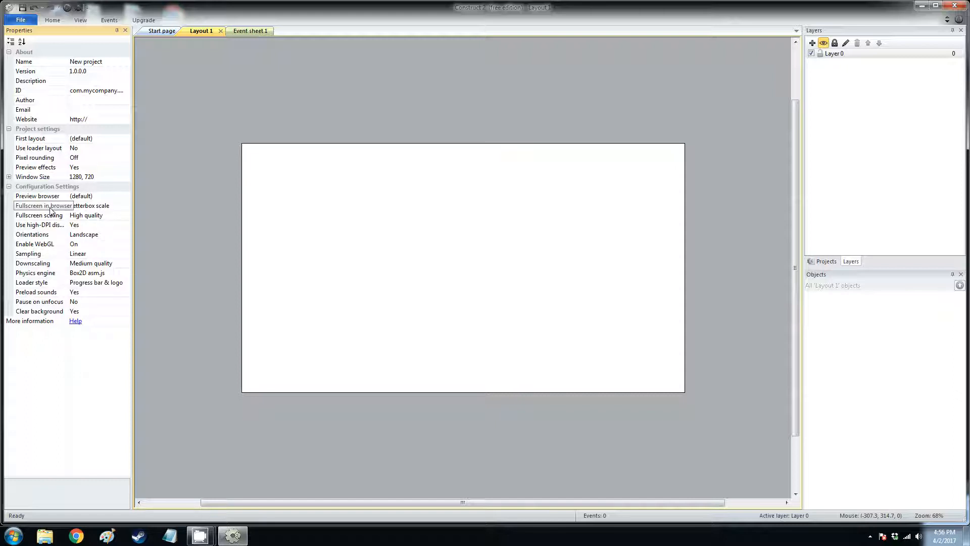
click(111, 206)
click(125, 205)
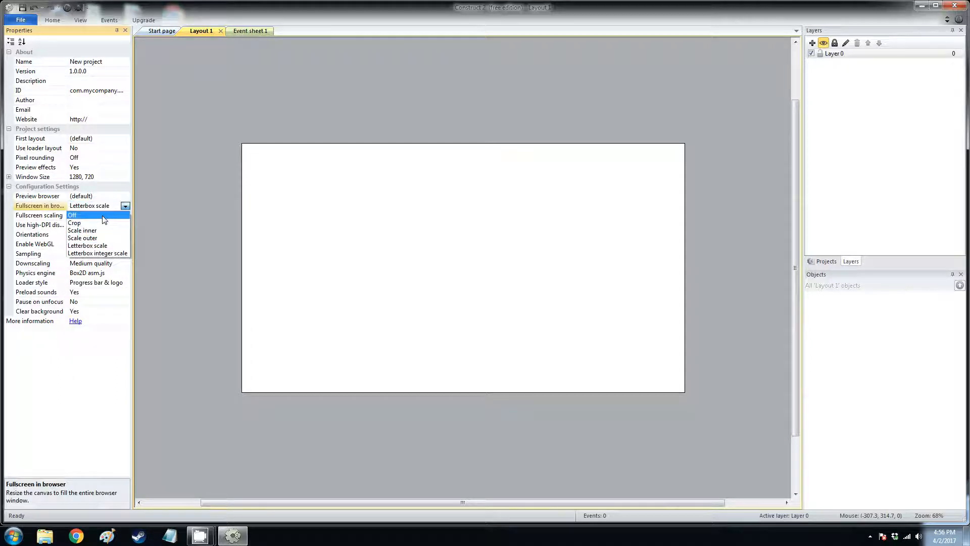
click(76, 215)
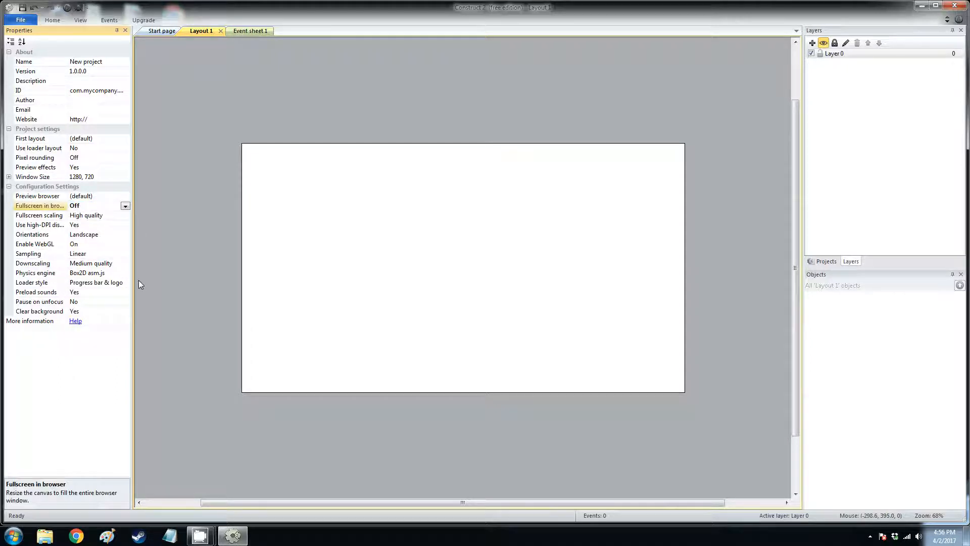
Set Fullscreen in browser to Letterbox scale, preview the project in Chrome, and close the preview to return to Construct 2
click(125, 206)
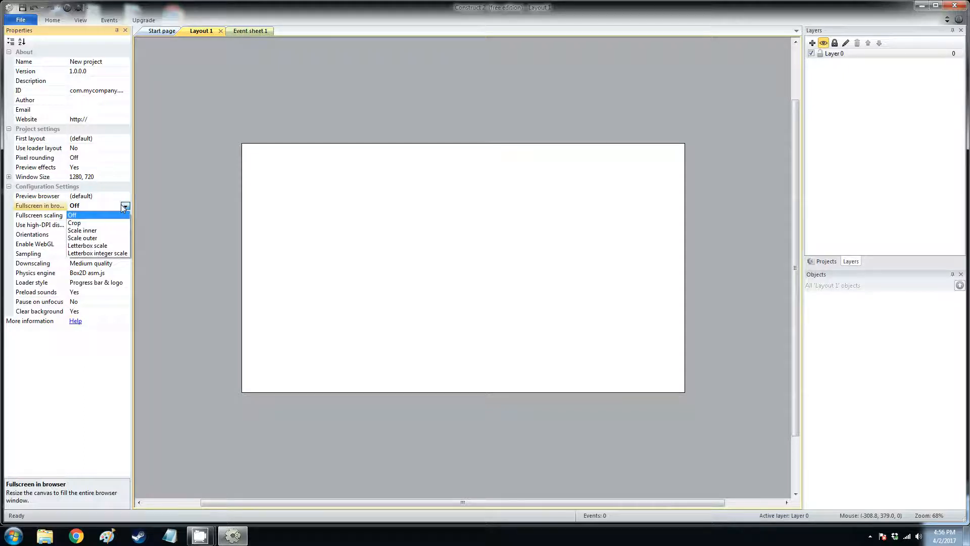
click(96, 246)
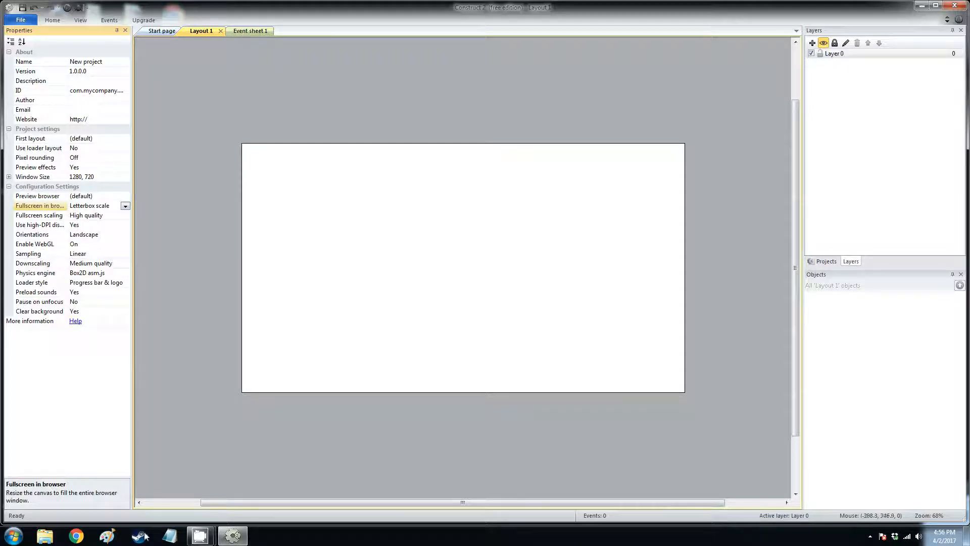
click(76, 536)
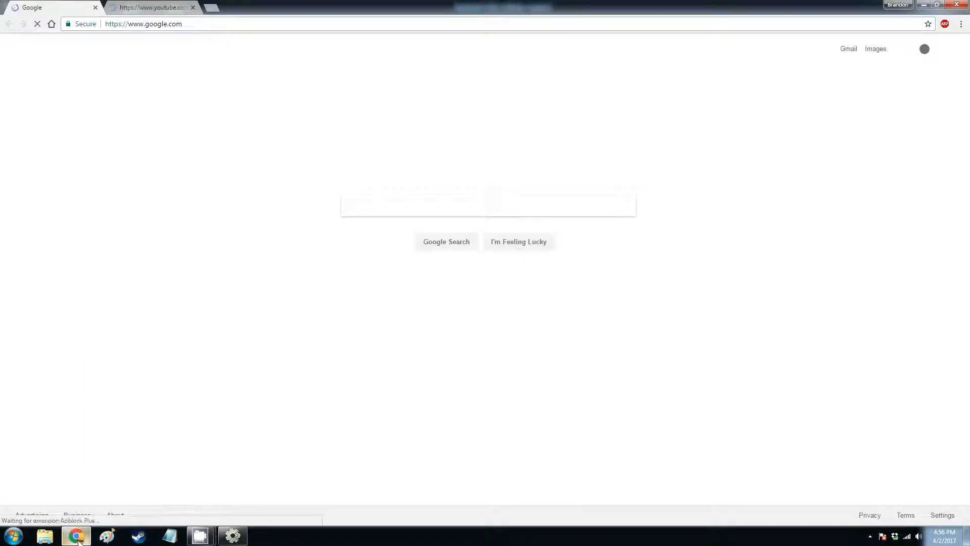
click(233, 535)
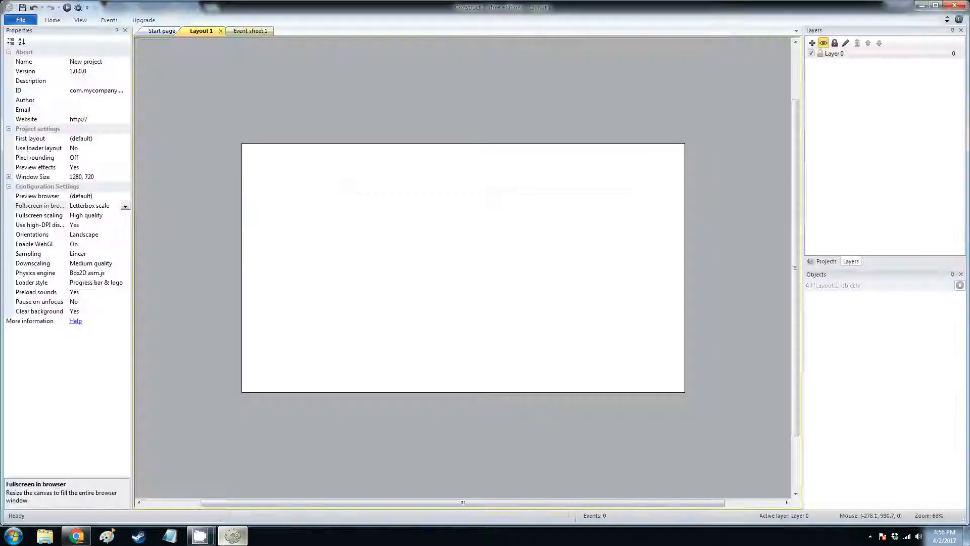
click(67, 7)
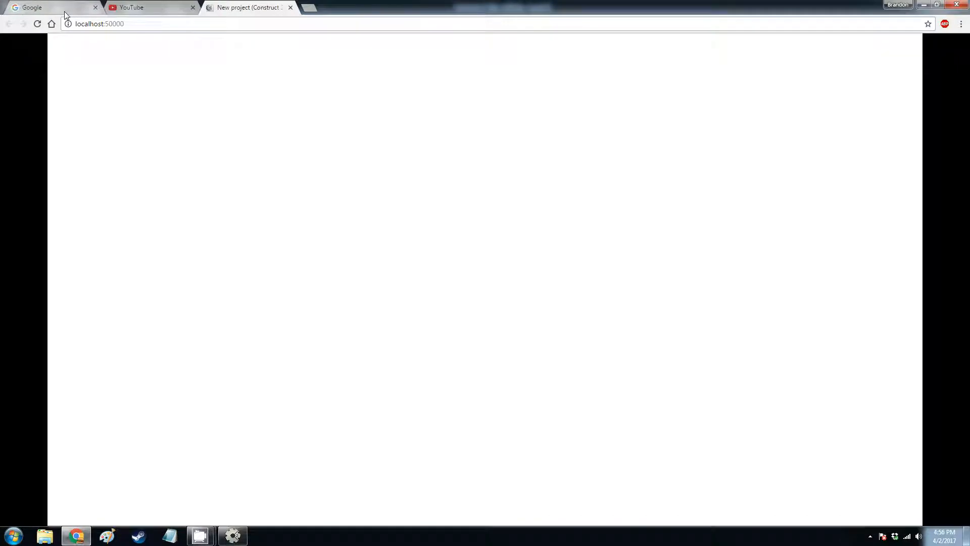
click(291, 8)
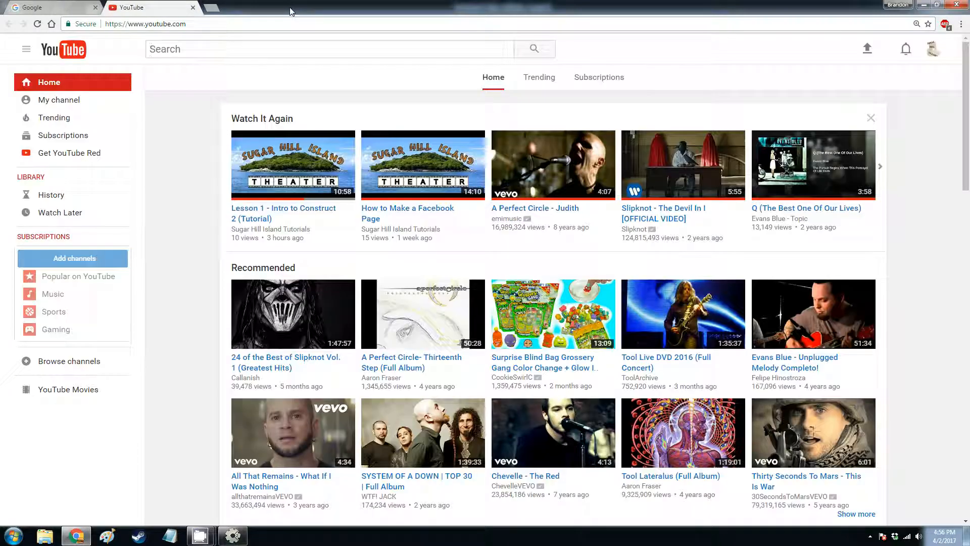
click(237, 537)
Set Fullscreen in browser to Off, preview the project in Chrome, and return to Construct 2
click(126, 206)
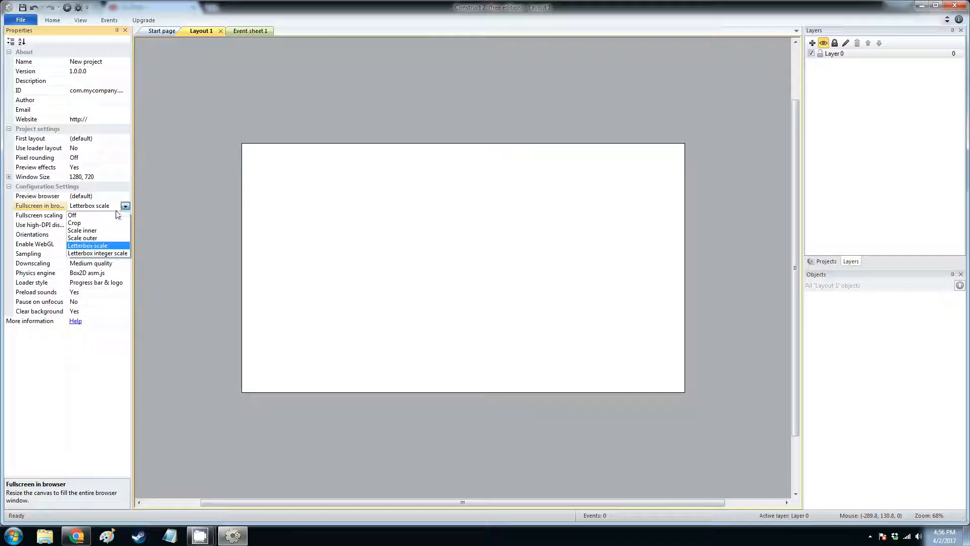
click(114, 223)
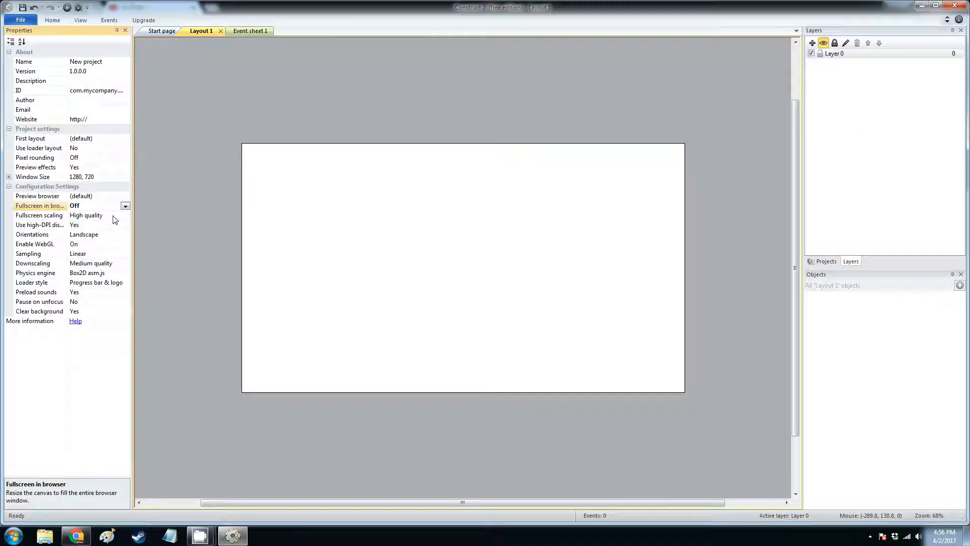
click(67, 8)
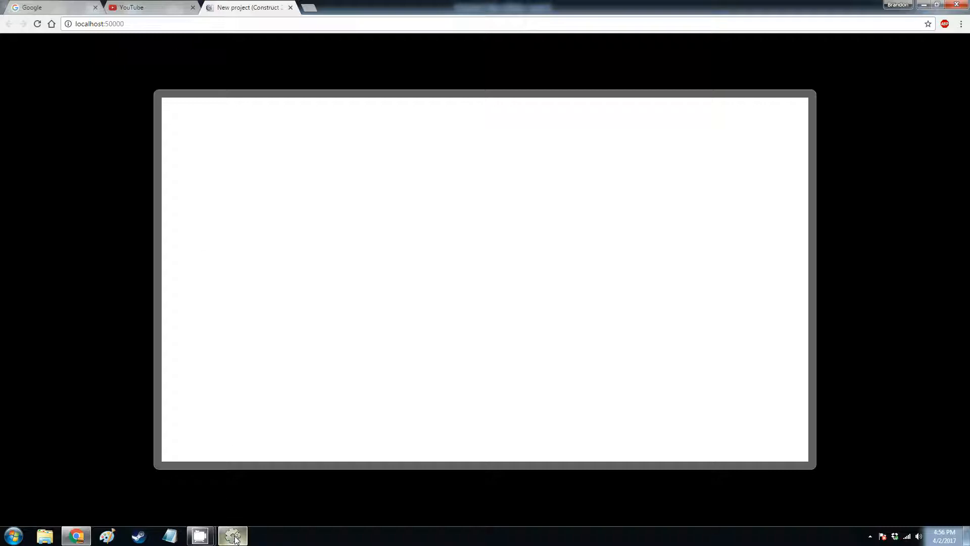
mouse_move(236, 538)
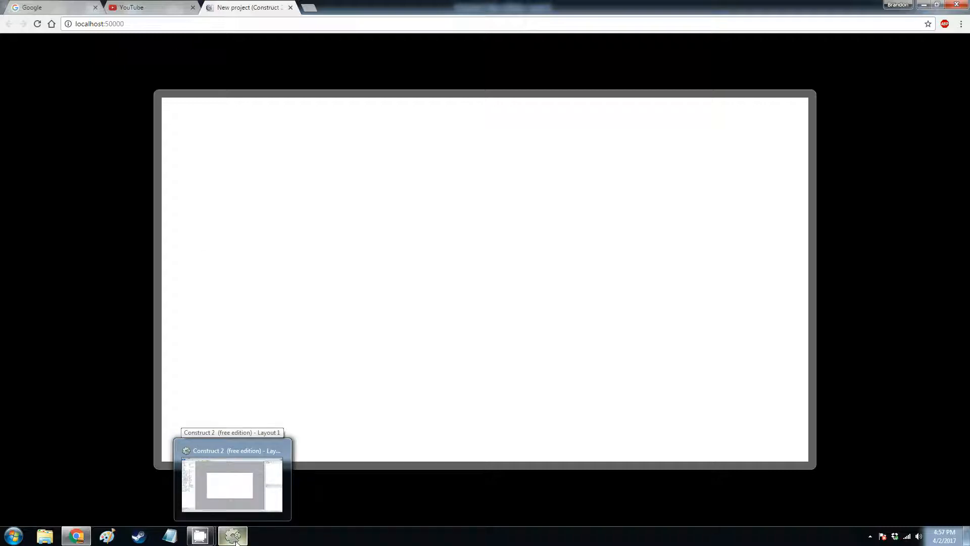
click(236, 539)
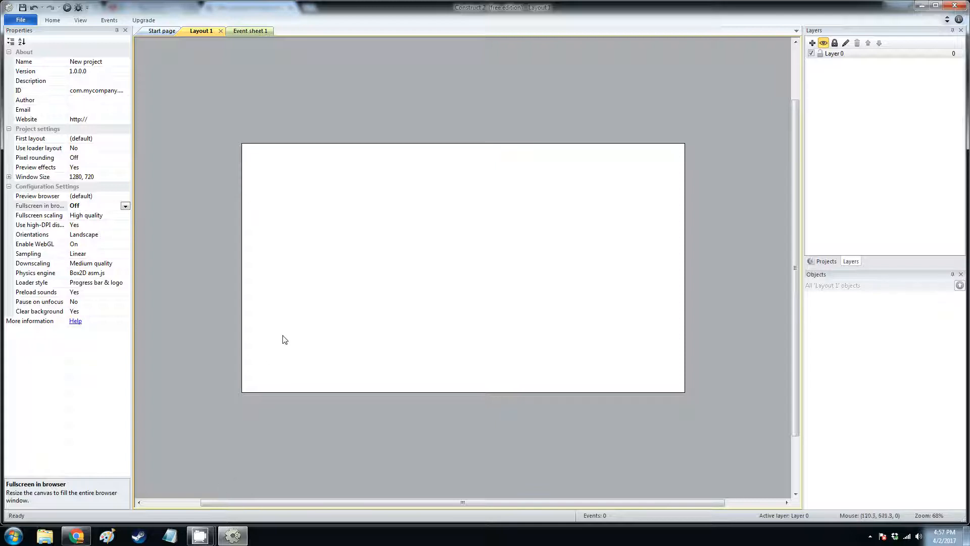
ctrl+scroll(286, 336, down, 2)
ctrl+scroll(286, 336, up, 4)
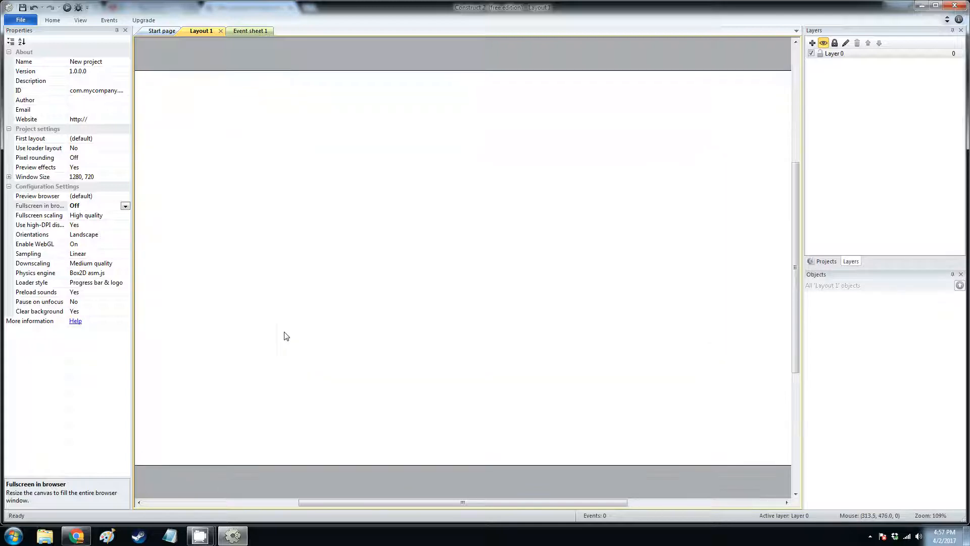
ctrl+scroll(286, 336, down, 3)
ctrl+scroll(286, 336, down, 1)
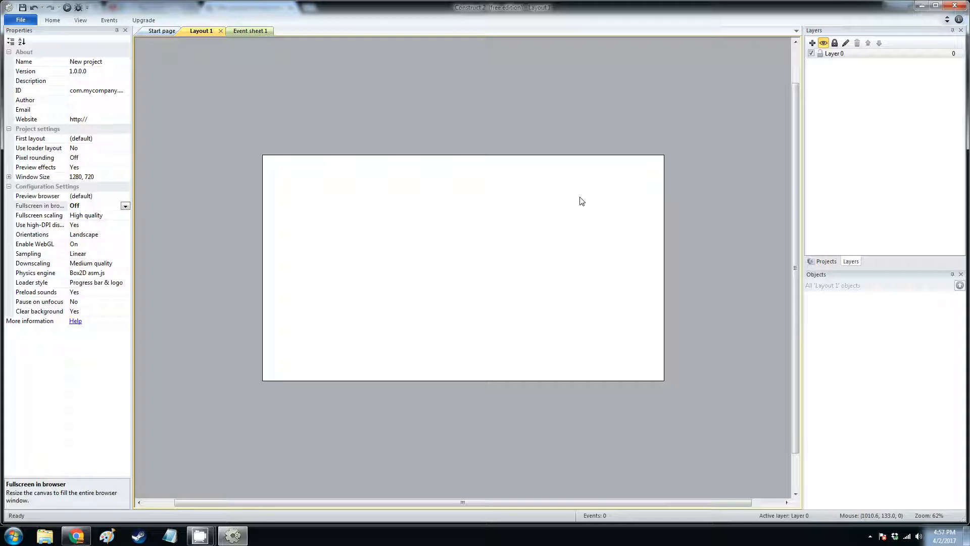
Set the project name to Sugar Hill Island Trip
click(117, 63)
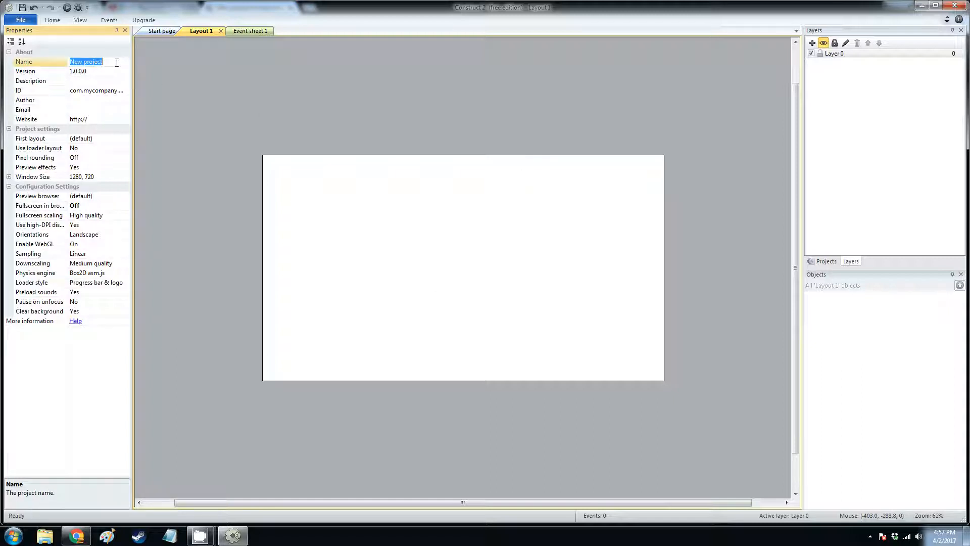
text(Sugar Hill Islan)
text(d Trip)
key(Return)
Check the available choices for the project's Orientations setting, keeping Landscape
click(103, 234)
click(126, 235)
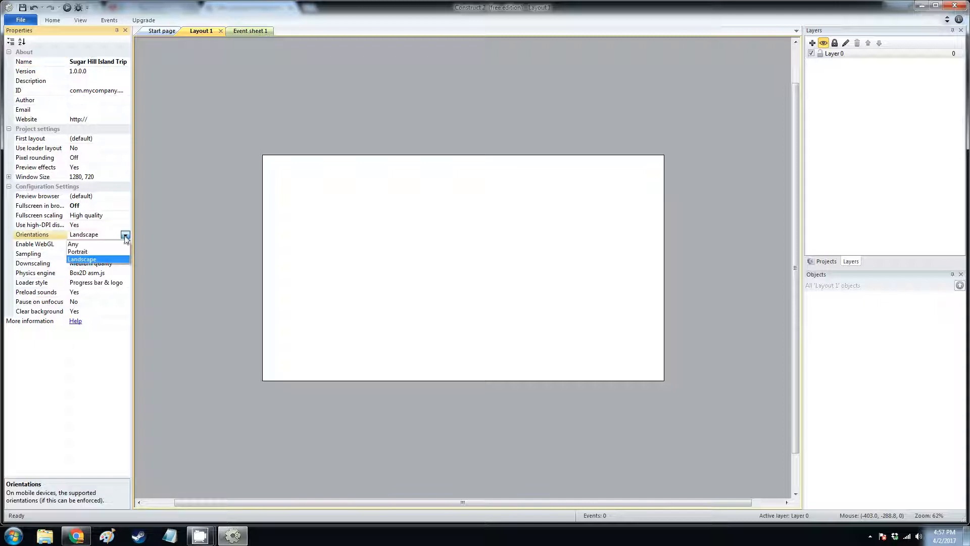
click(126, 239)
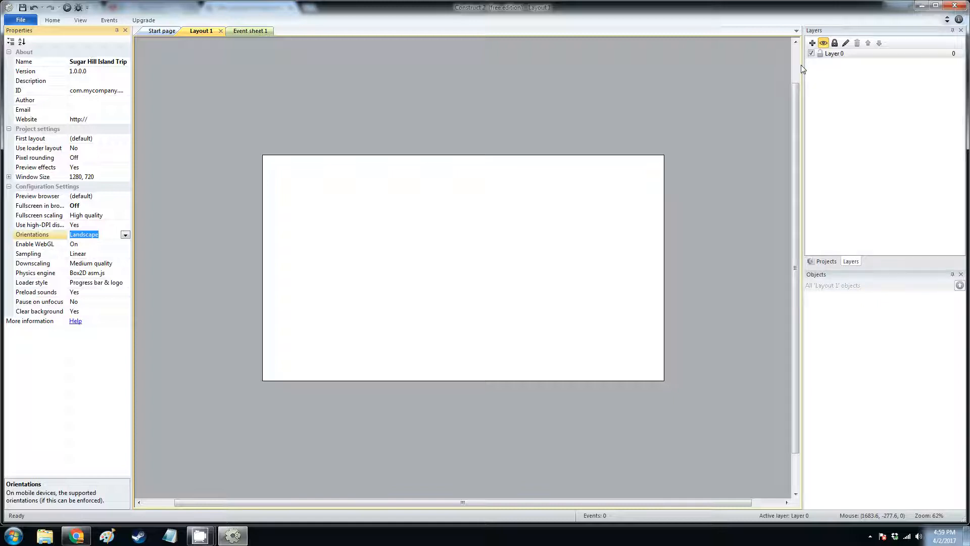
Rename Layer 0 of Layout 1 to Background
click(846, 46)
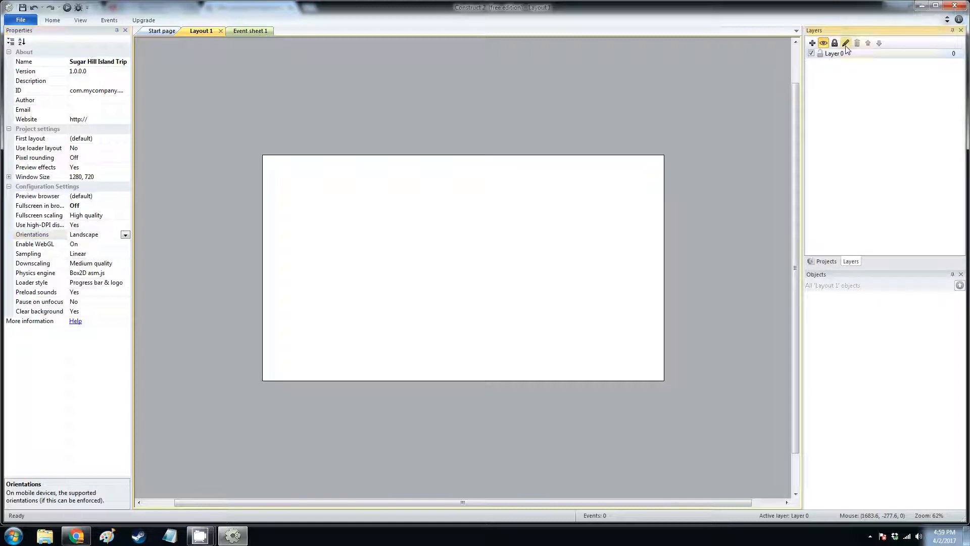
click(846, 46)
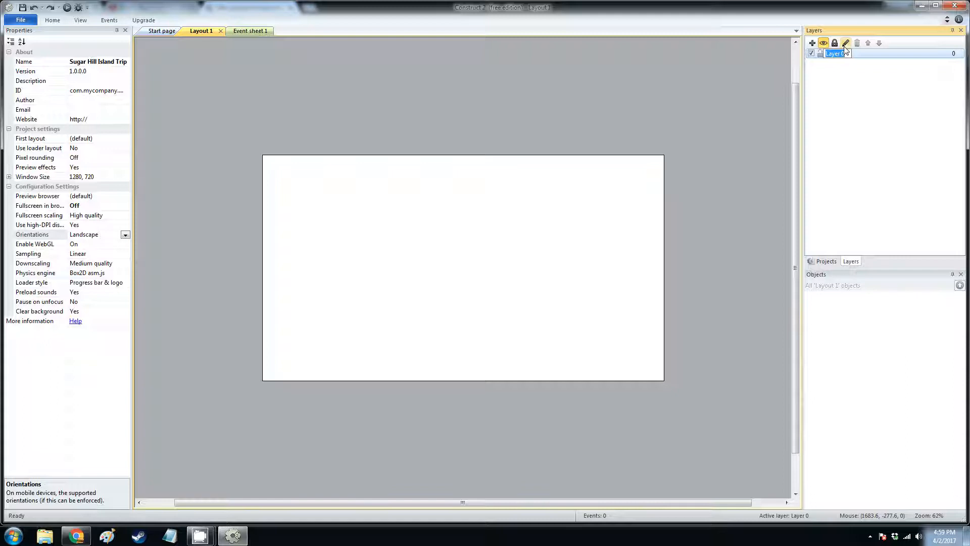
text(Background)
key(Return)
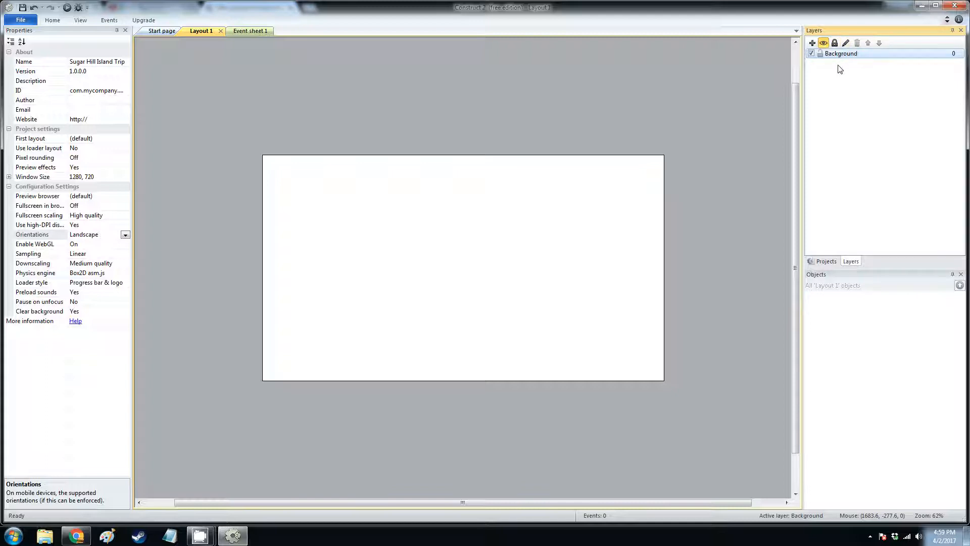
right_click(844, 55)
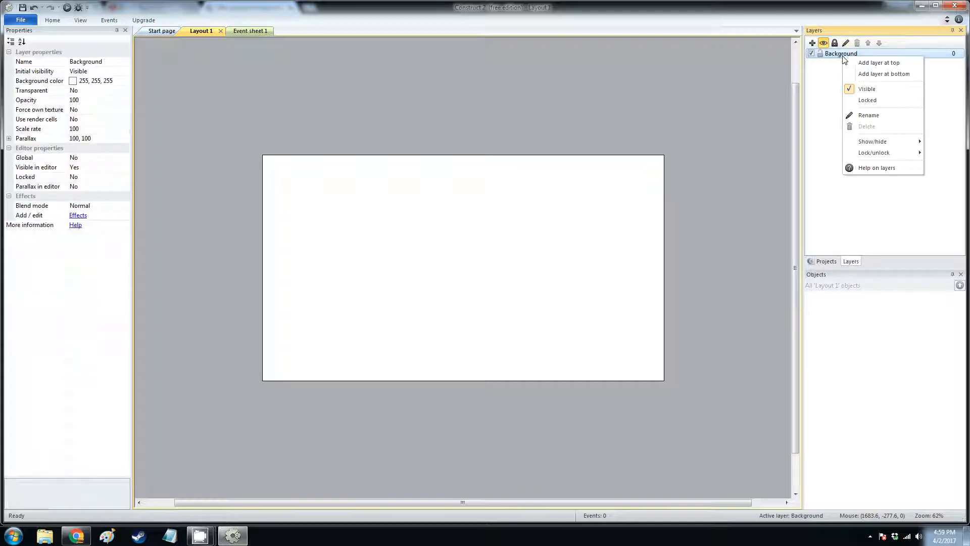
click(862, 64)
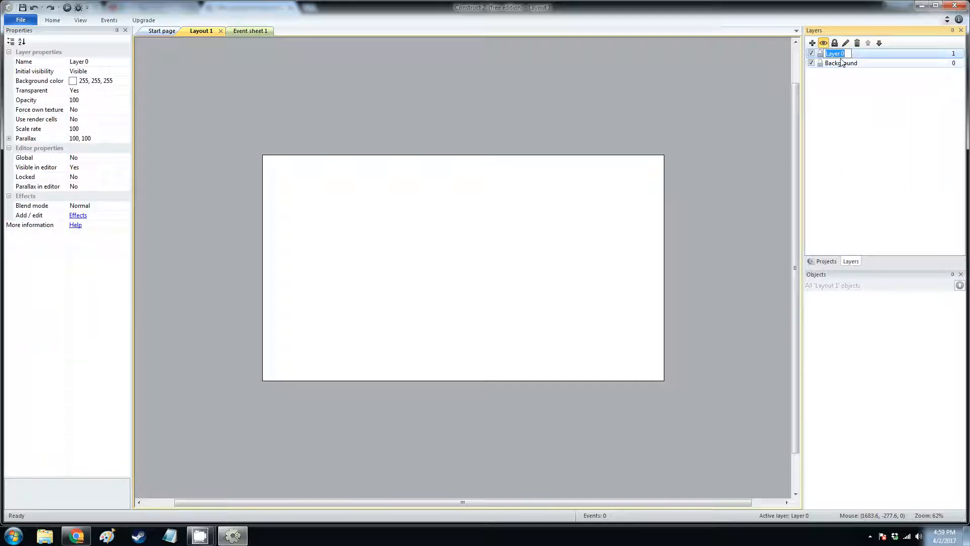
click(841, 64)
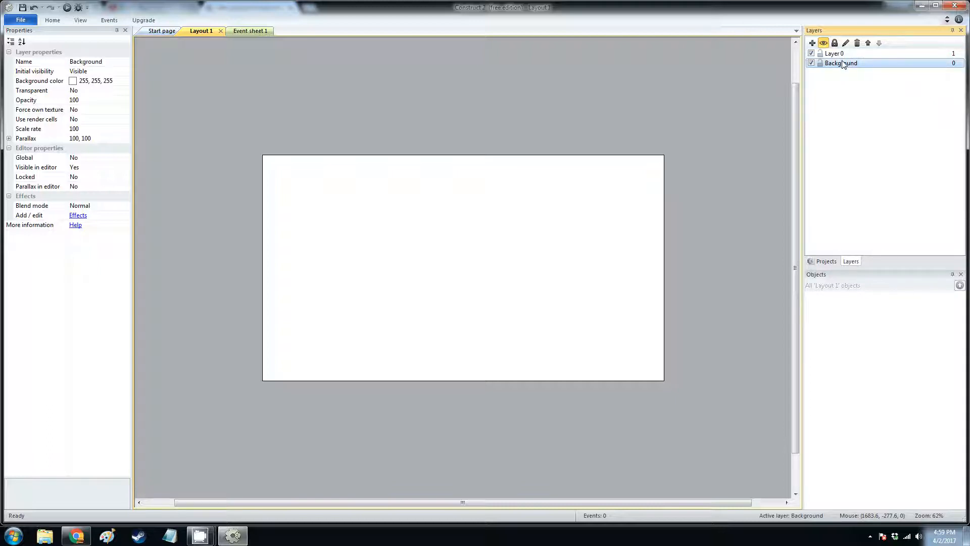
click(839, 53)
right_click(841, 55)
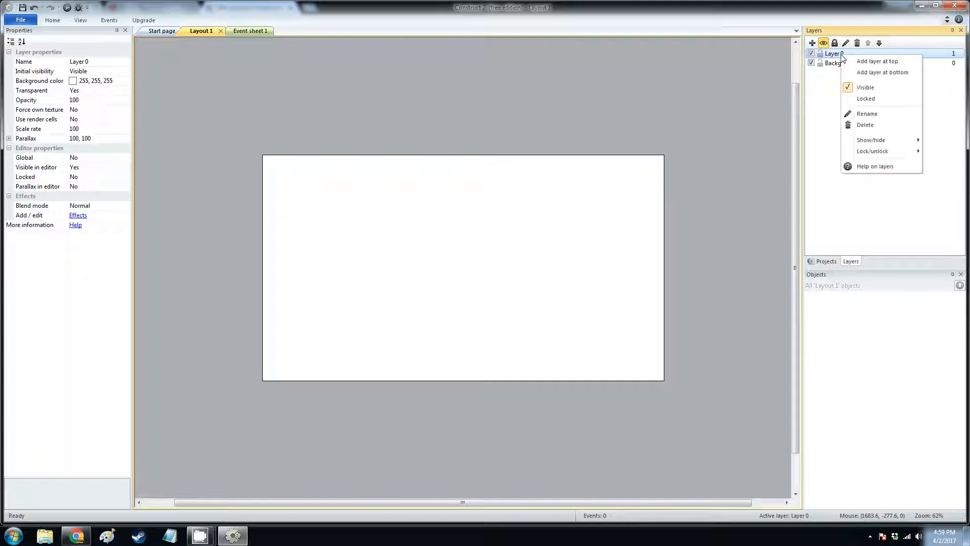
click(872, 126)
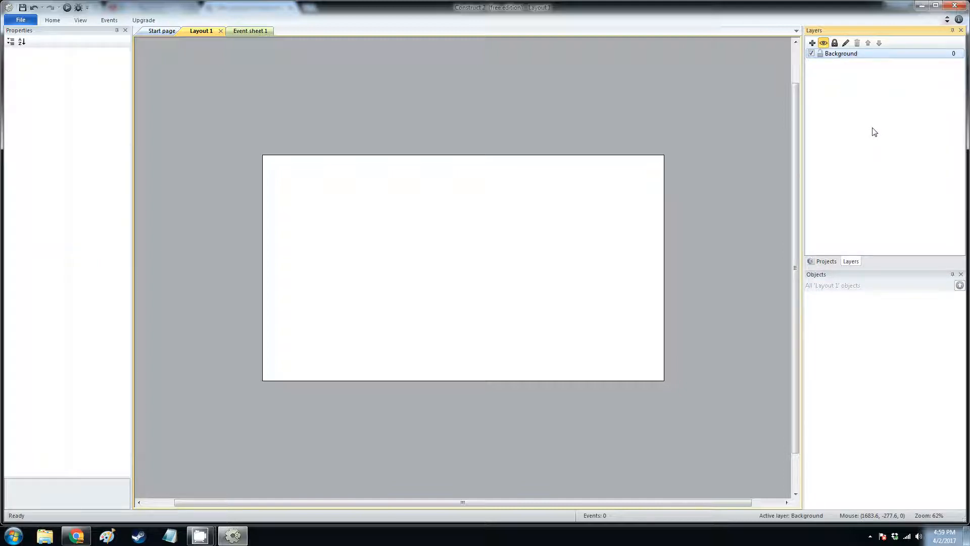
Add a layer named Game above the Background layer
right_click(825, 54)
click(862, 59)
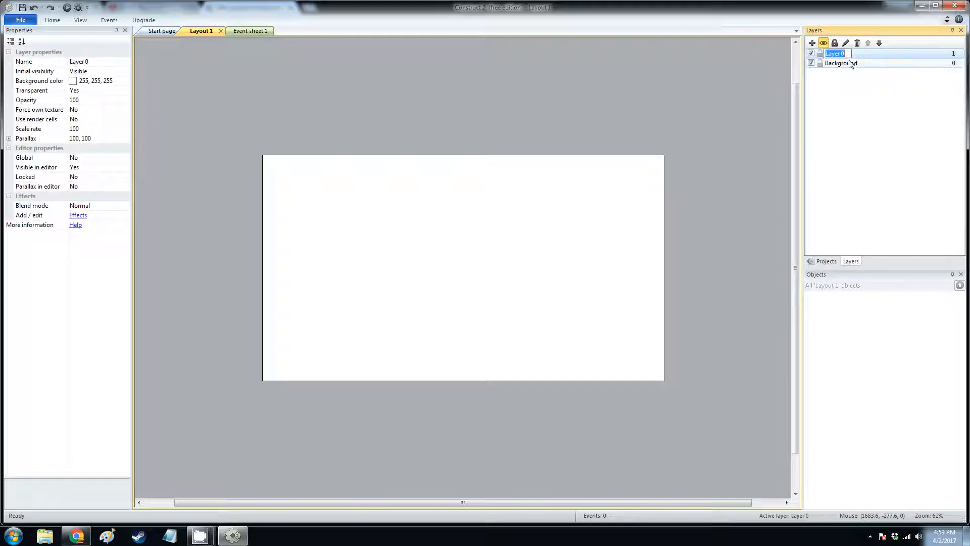
text(Game)
key(Return)
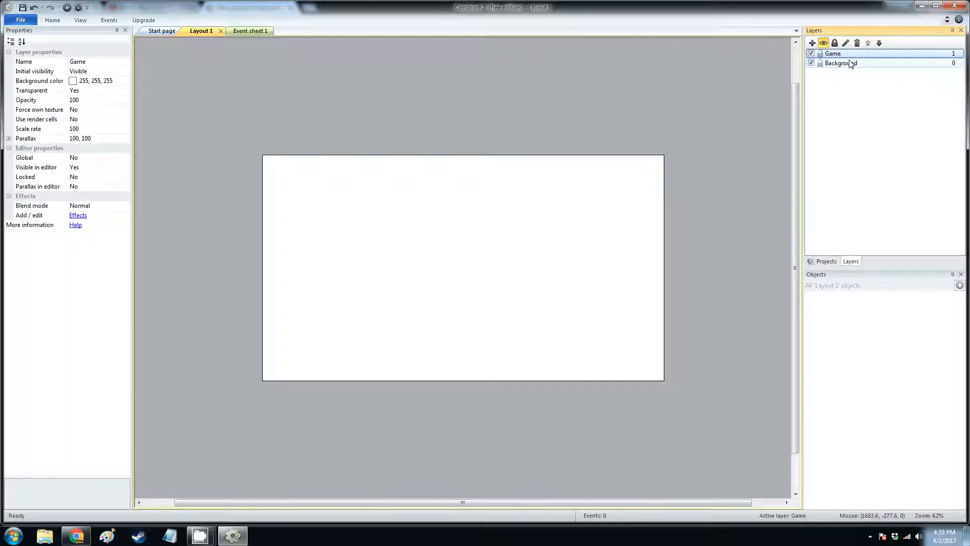
Add a layer named UI above the Game layer, and make Background the active layer
right_click(848, 59)
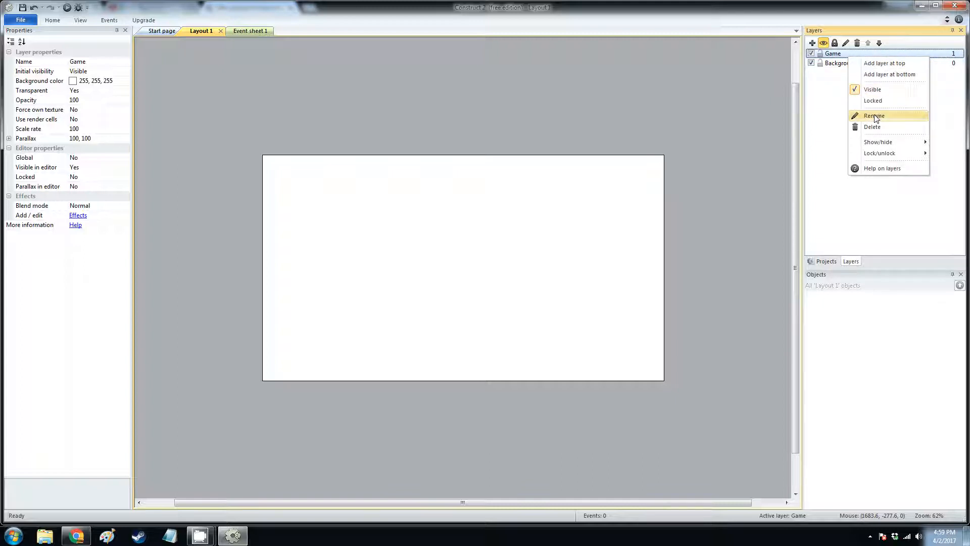
click(881, 65)
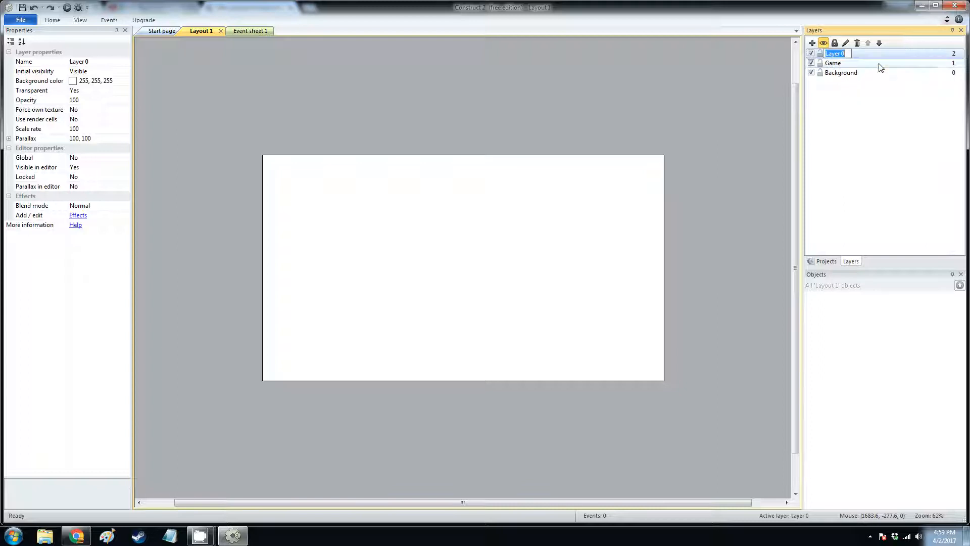
text(UI)
key(Return)
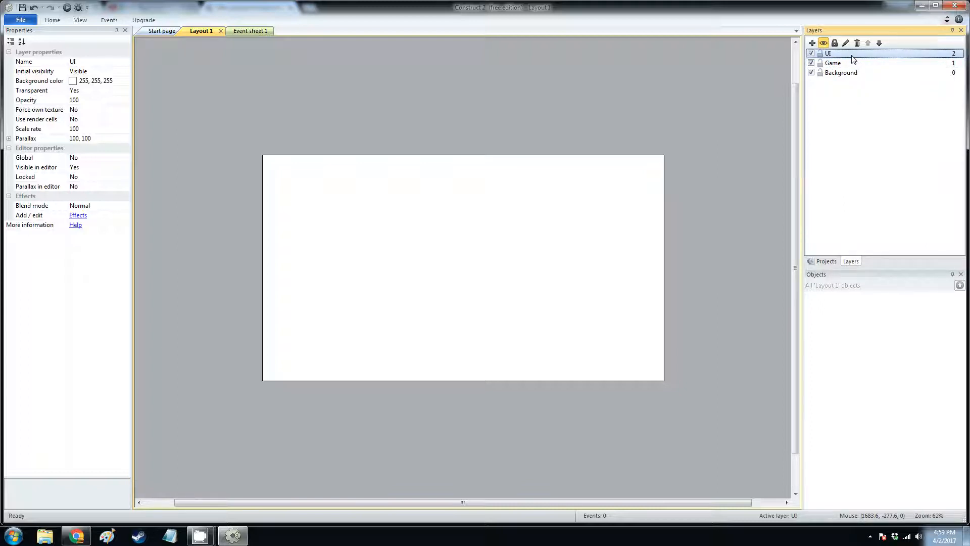
click(853, 74)
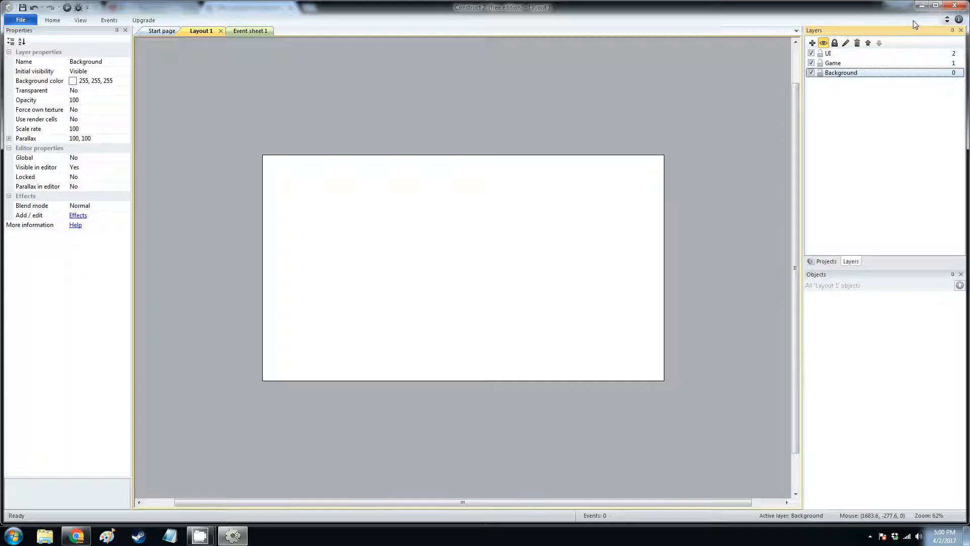
Switch to the desktop and open the tan-ground-dirt image from the Homemade folder in GIMP
click(920, 6)
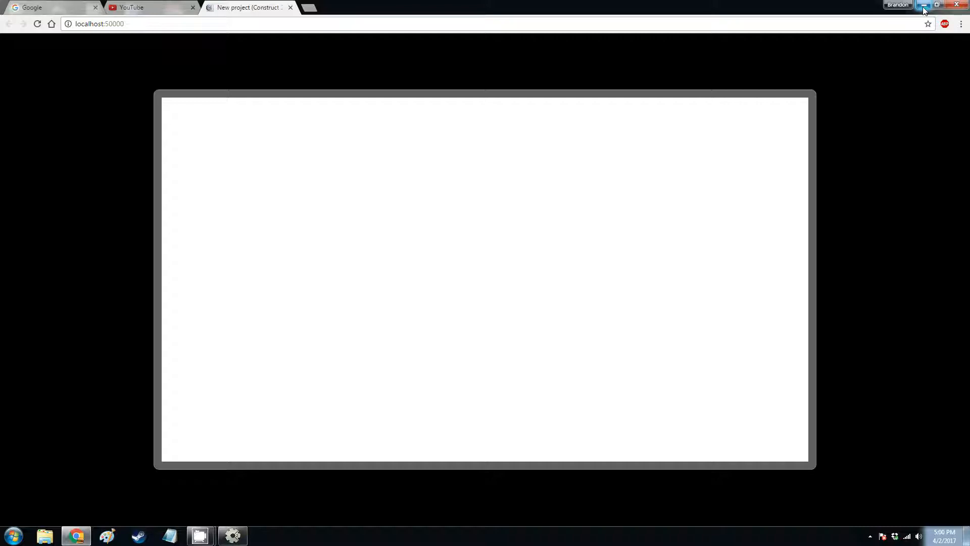
click(924, 6)
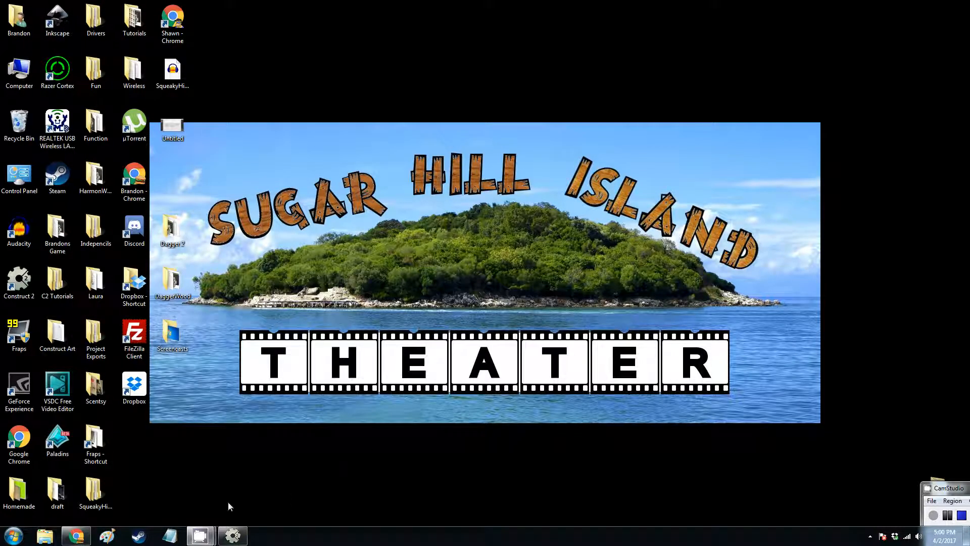
double_click(19, 502)
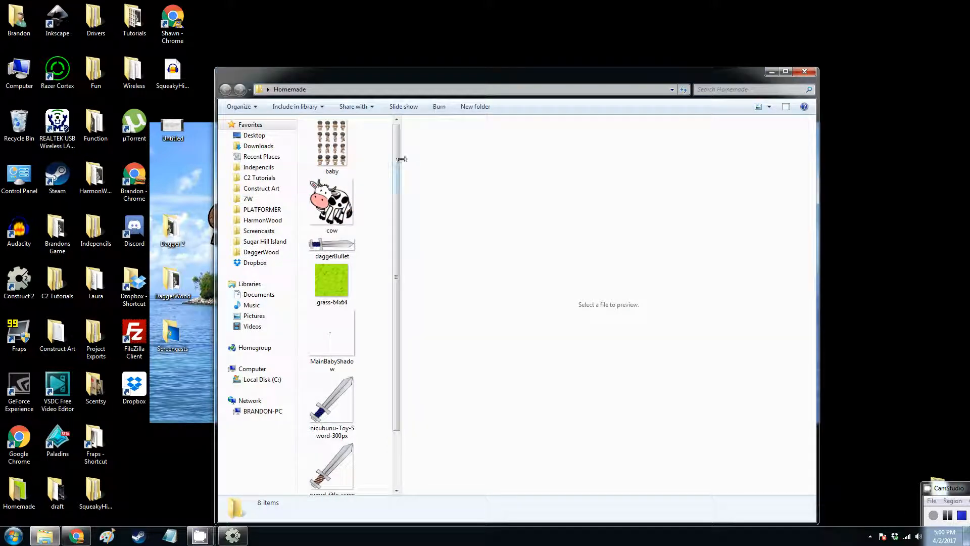
scroll(392, 229, down, 1)
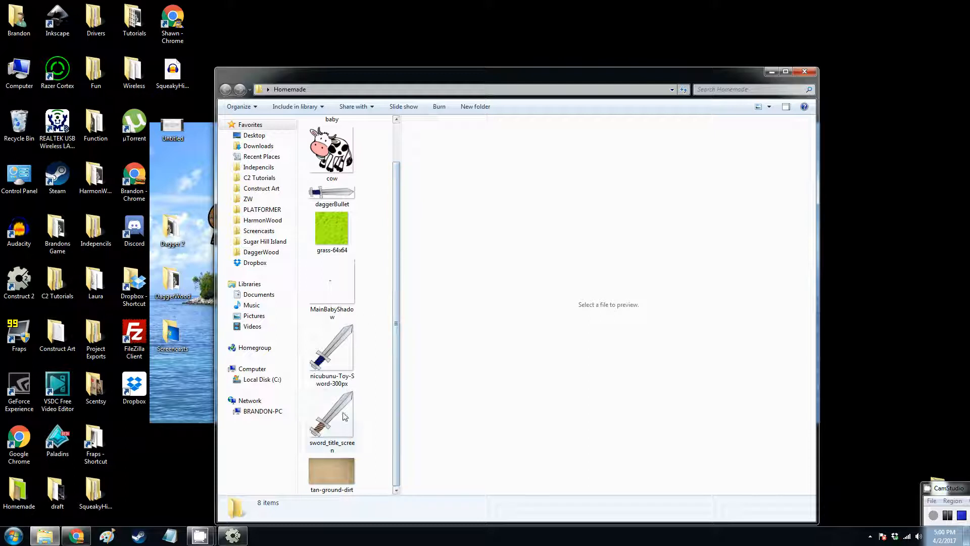
click(332, 472)
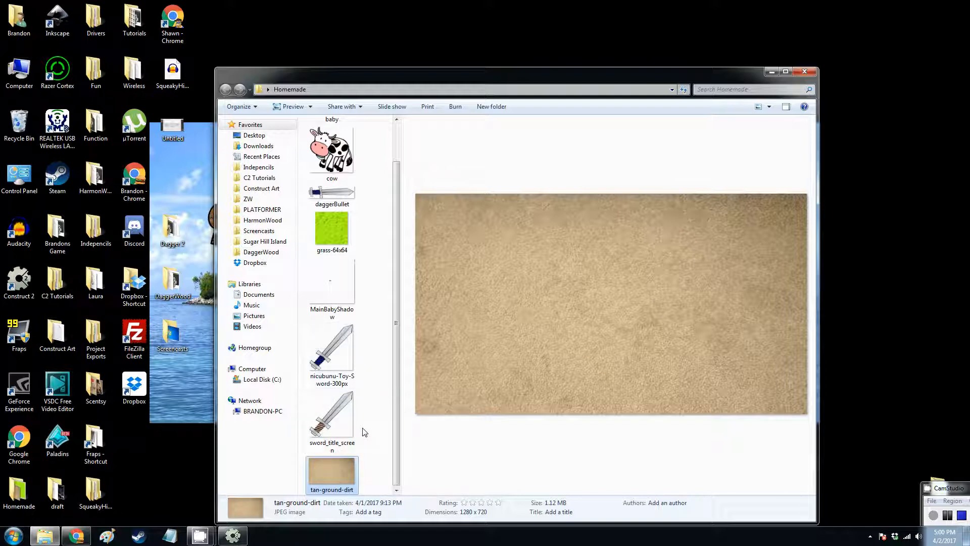
right_click(336, 471)
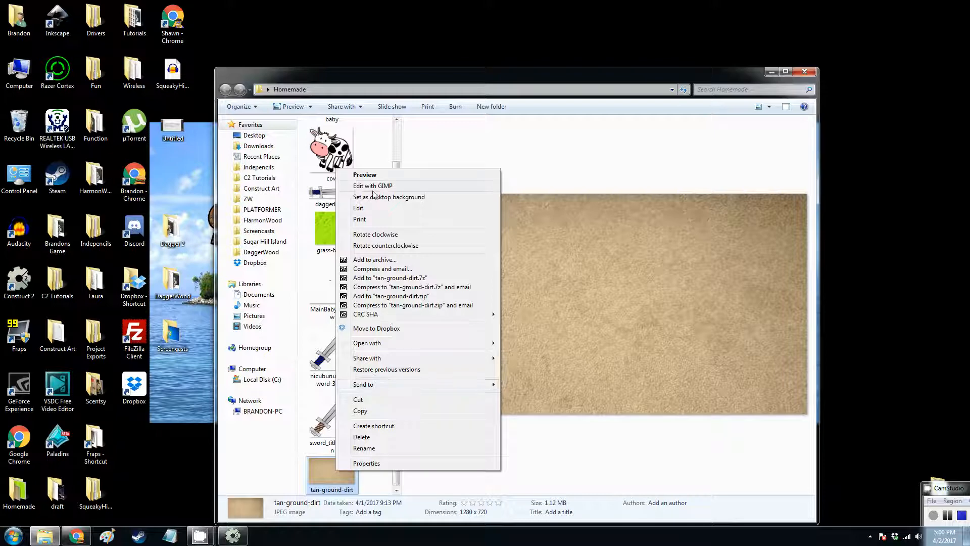
click(374, 187)
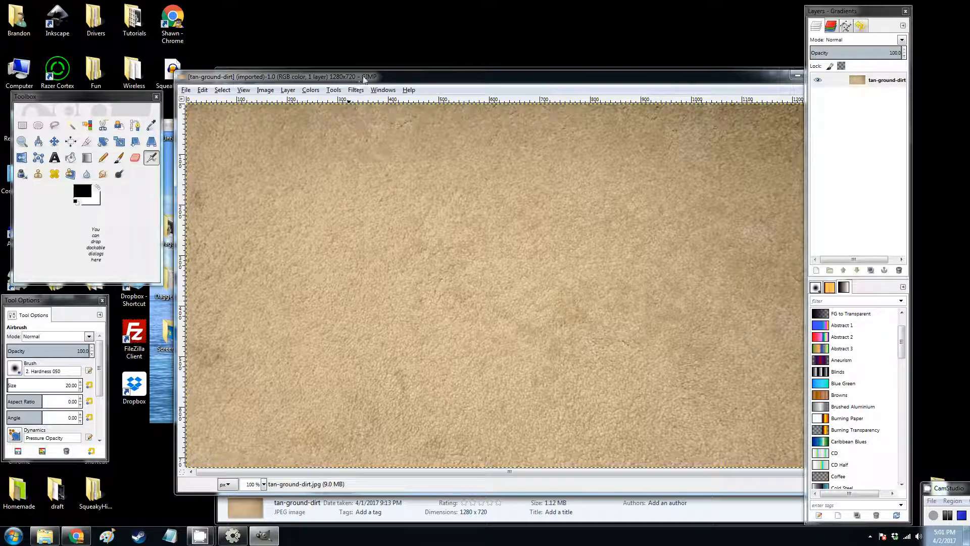
Move the image window and the toolbox apart so the whole picture is uncovered, and select the tan-ground-dirt layer
drag(364, 79, 319, 26)
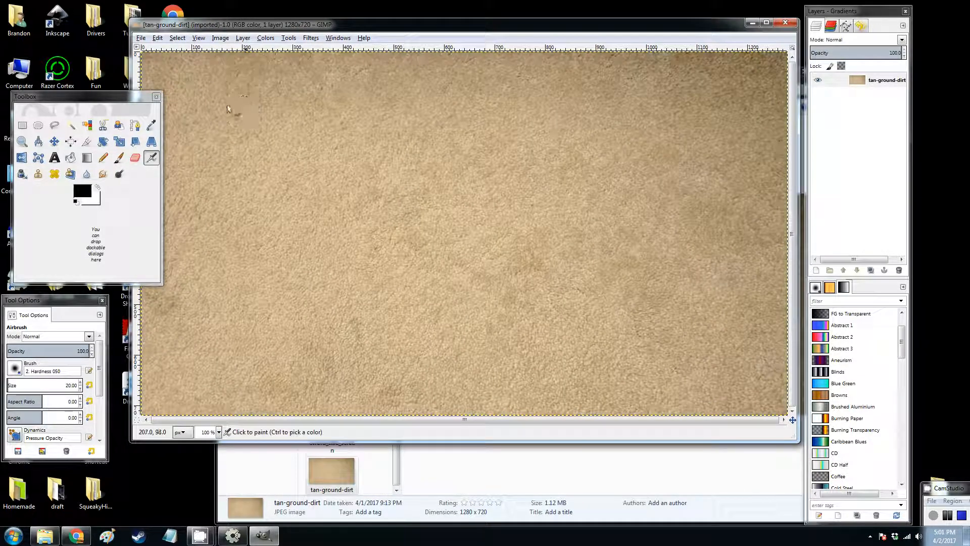
drag(134, 96, 88, 137)
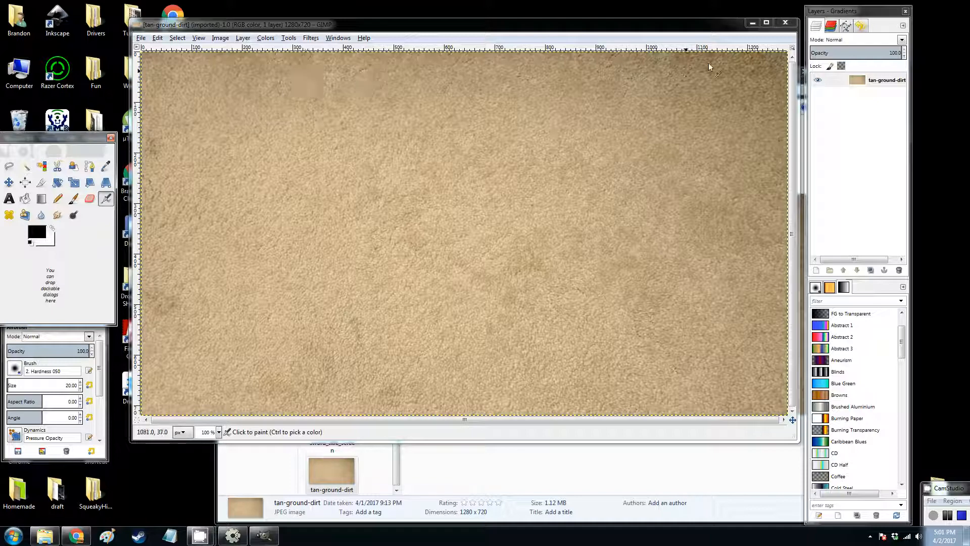
click(870, 79)
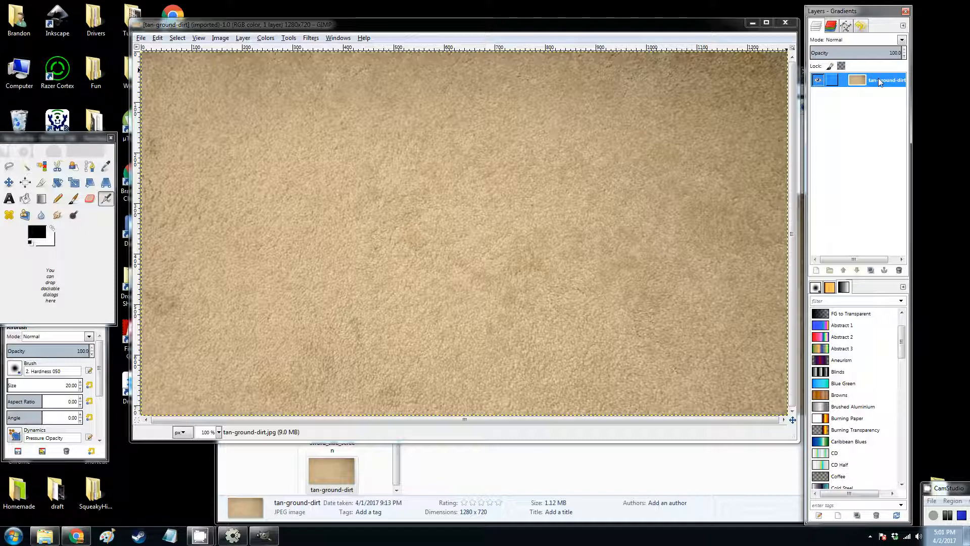
drag(605, 27, 603, 38)
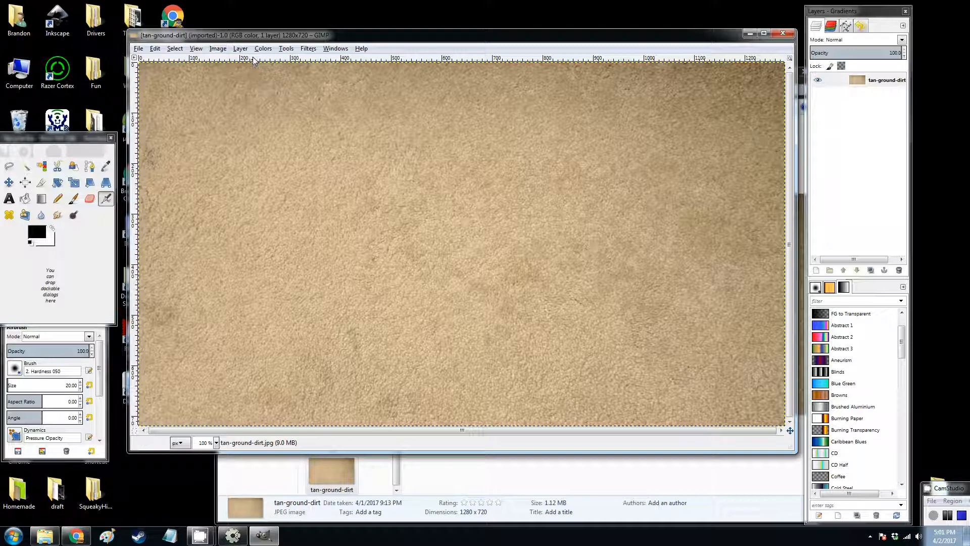
Colorize the tan-ground-dirt image green with Hue 81, Saturation 46 and Lightness -5
click(306, 50)
mouse_move(263, 49)
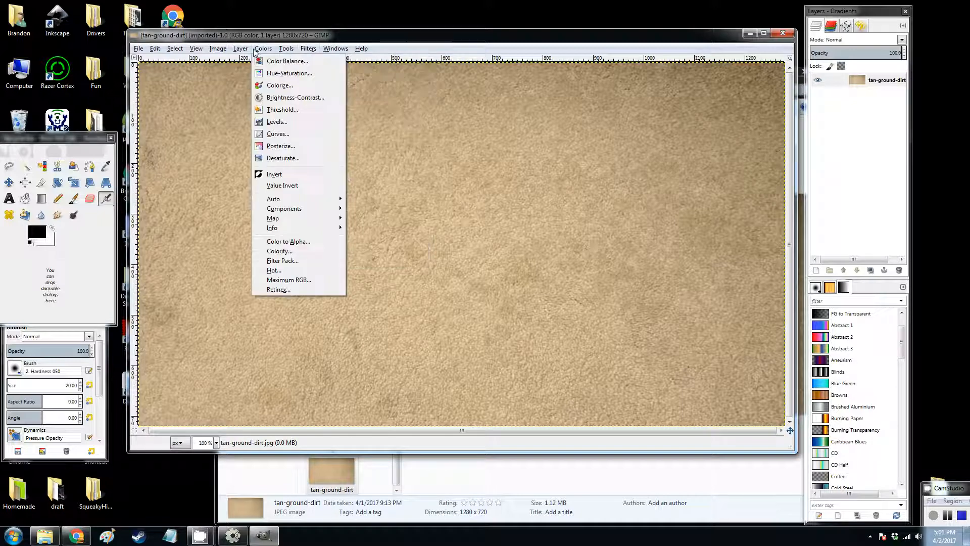
click(270, 86)
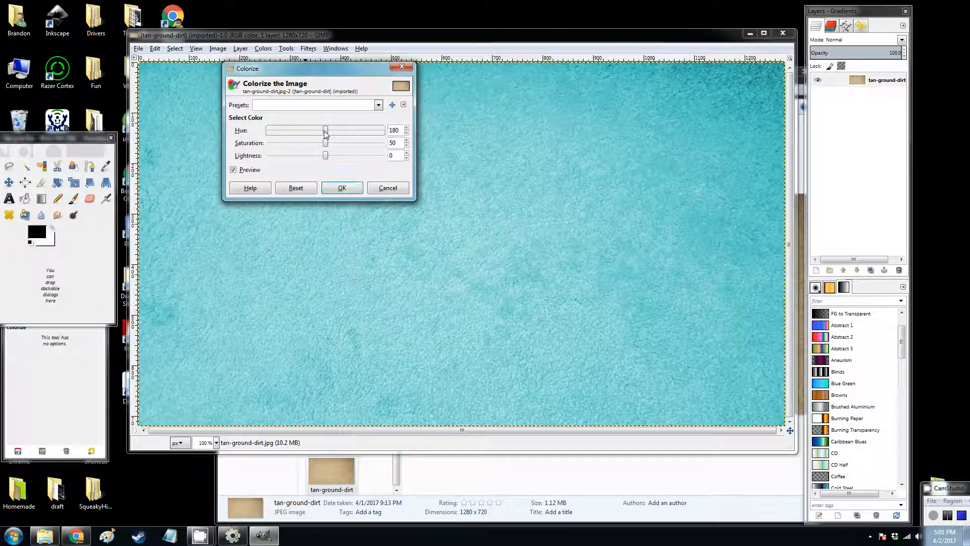
mouse_move(325, 130)
mouse_down()
mouse_move(295, 133)
mouse_move(331, 143)
mouse_move(321, 146)
mouse_up()
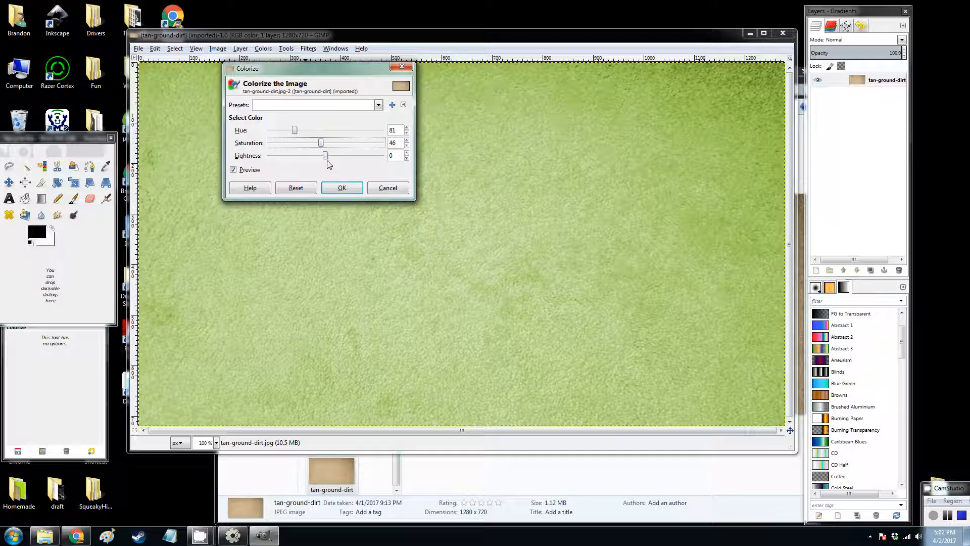
drag(326, 156, 324, 158)
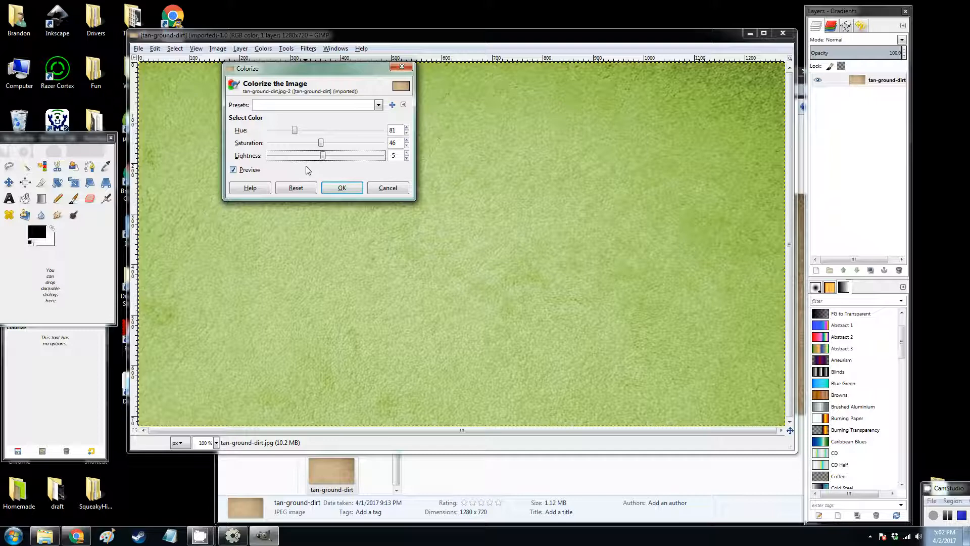
click(342, 189)
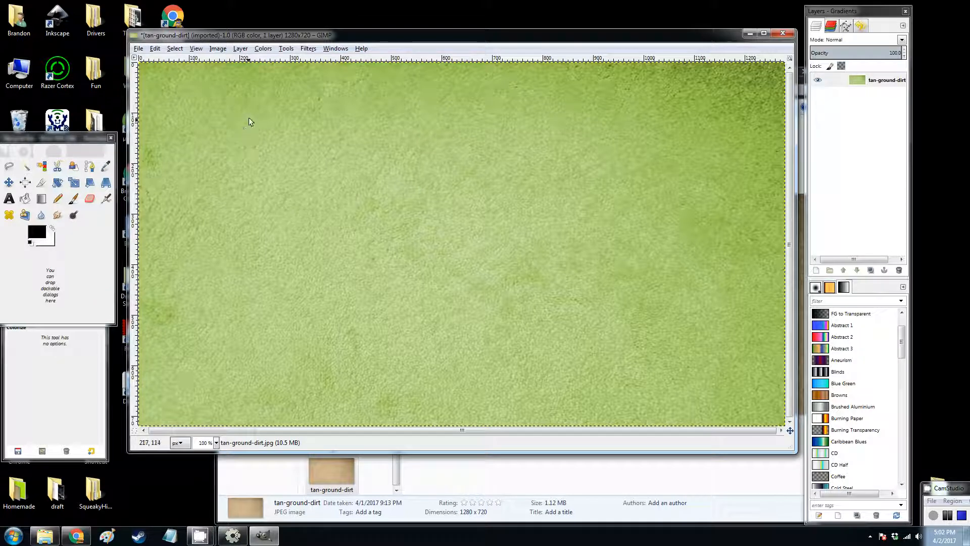
click(286, 51)
mouse_move(307, 49)
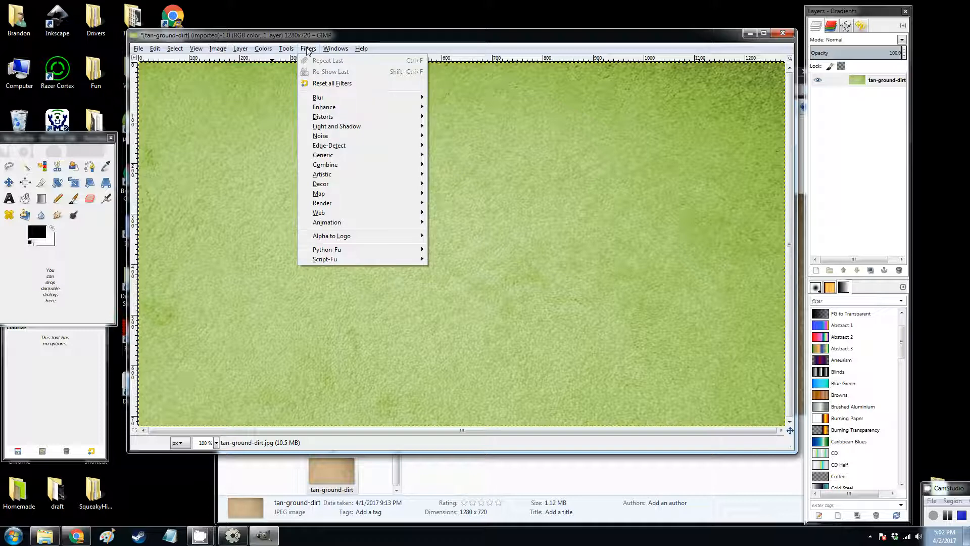
click(307, 49)
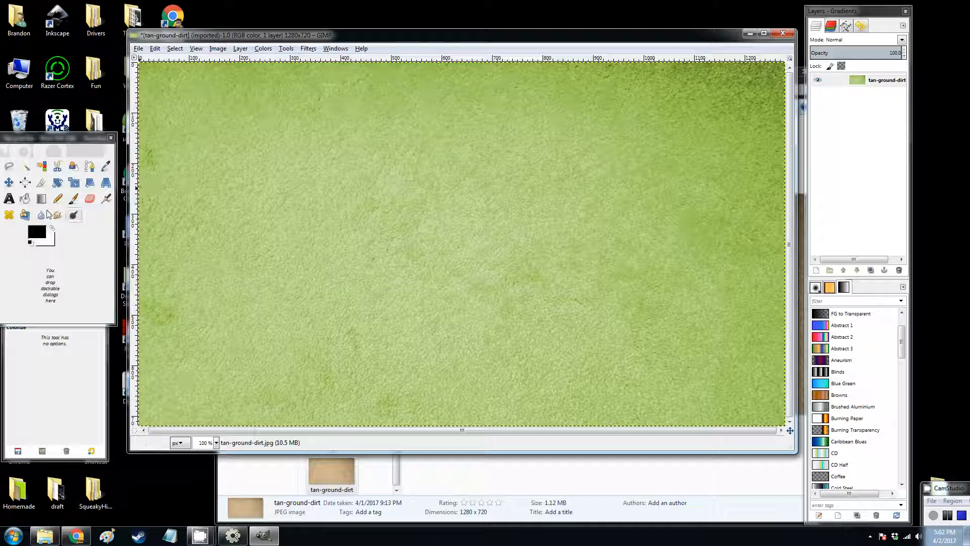
Crop the green ground image to a 64 × 64 pixel square taken from its upper-left area
click(44, 185)
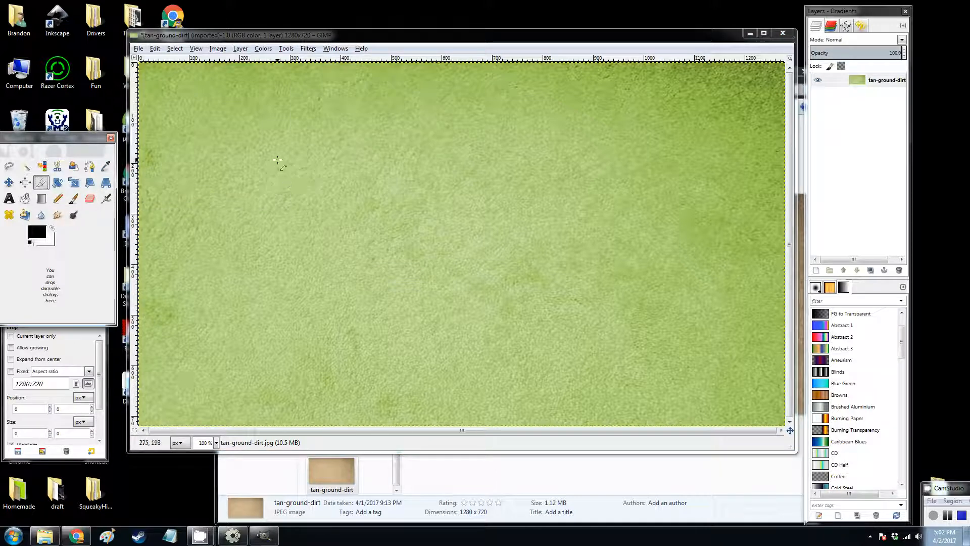
drag(279, 159, 304, 197)
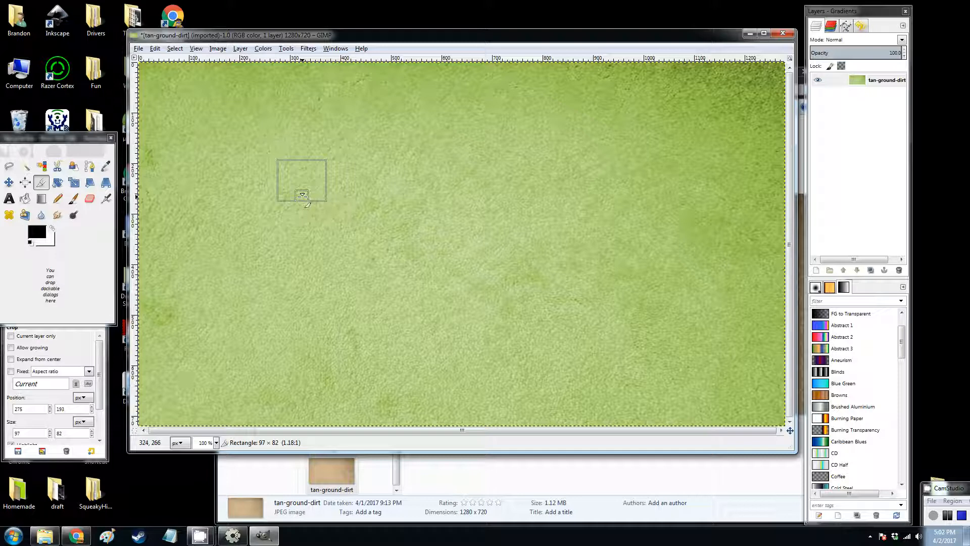
mouse_move(307, 204)
mouse_down()
mouse_move(281, 177)
mouse_move(297, 179)
mouse_up()
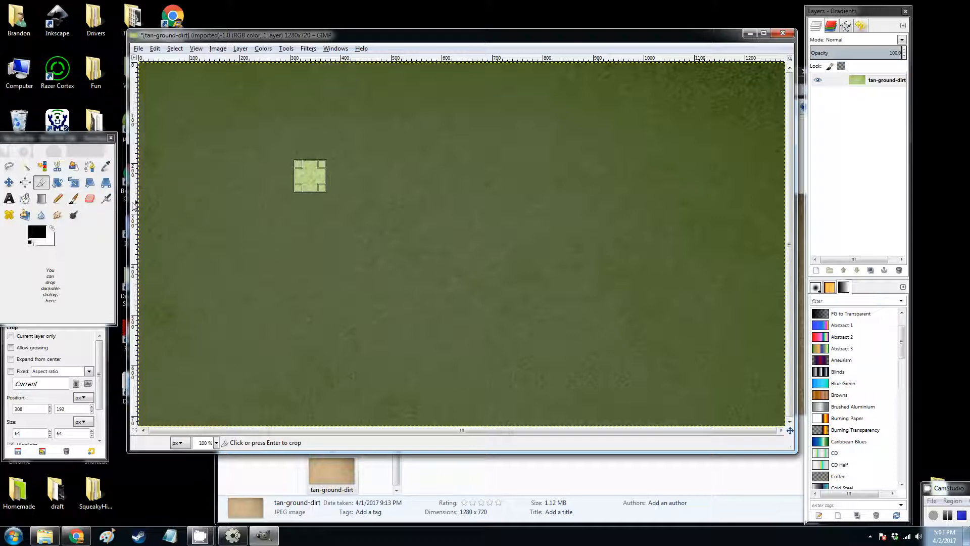
click(303, 182)
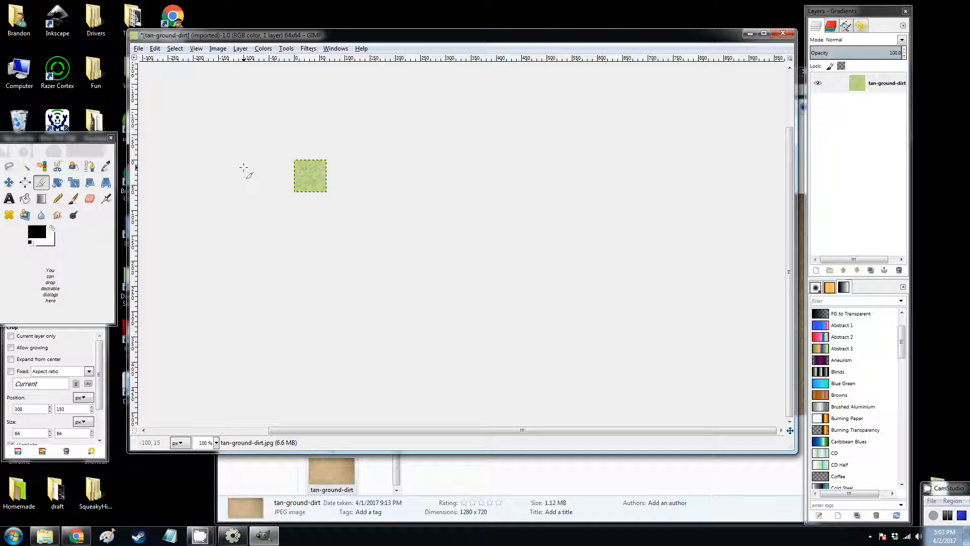
Export the cropped image as grass-bg.png into the Homemade folder with the default PNG options
click(138, 49)
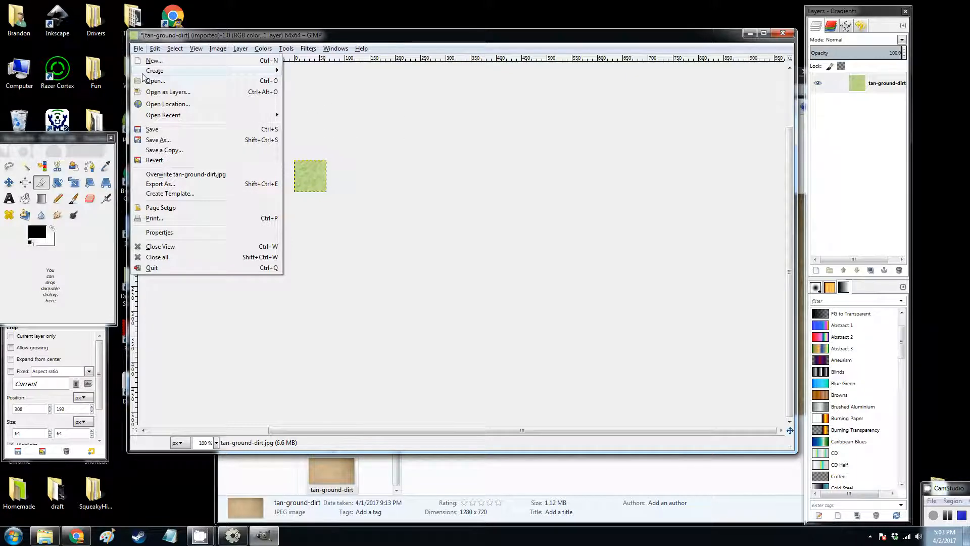
click(195, 185)
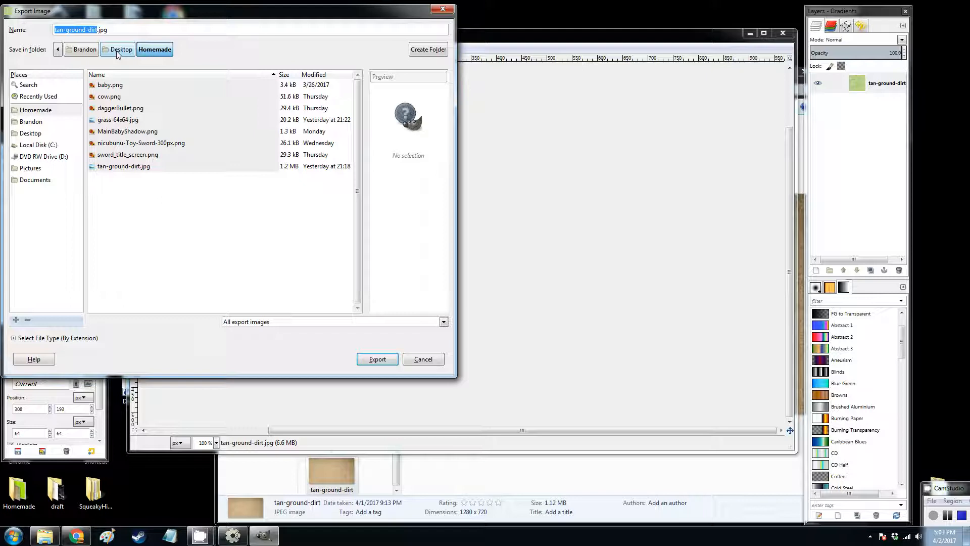
text(grass-bg)
key(BackSpace)
key(BackSpace)
key(BackSpace)
text(png)
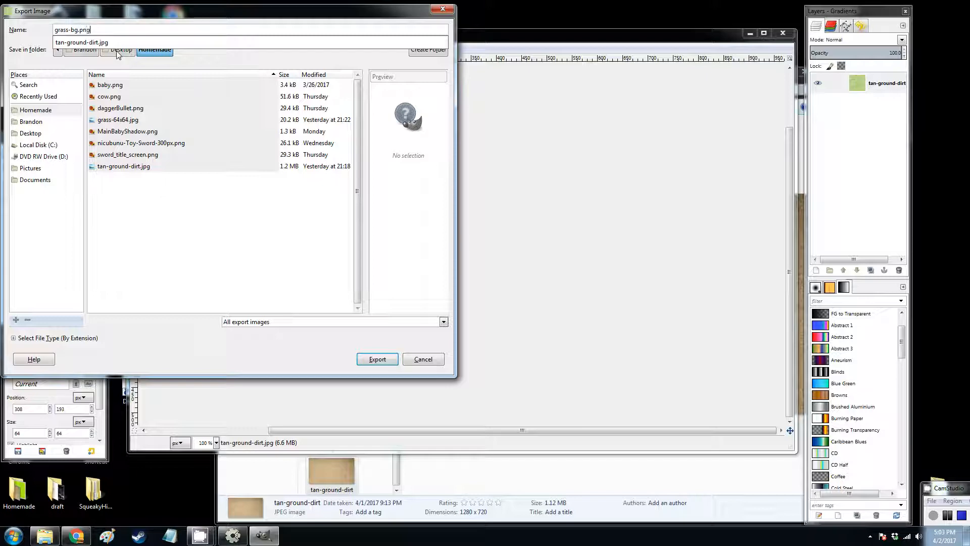
key(Return)
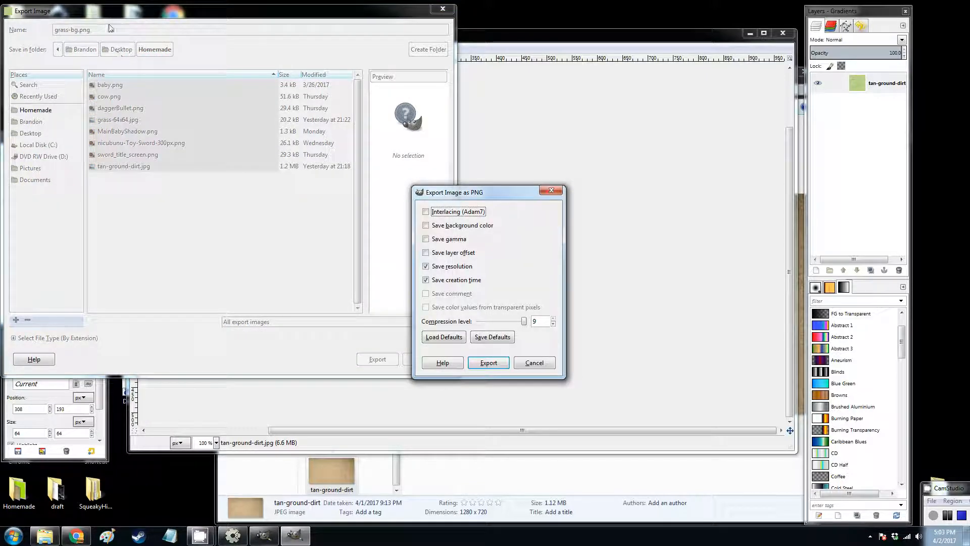
click(489, 363)
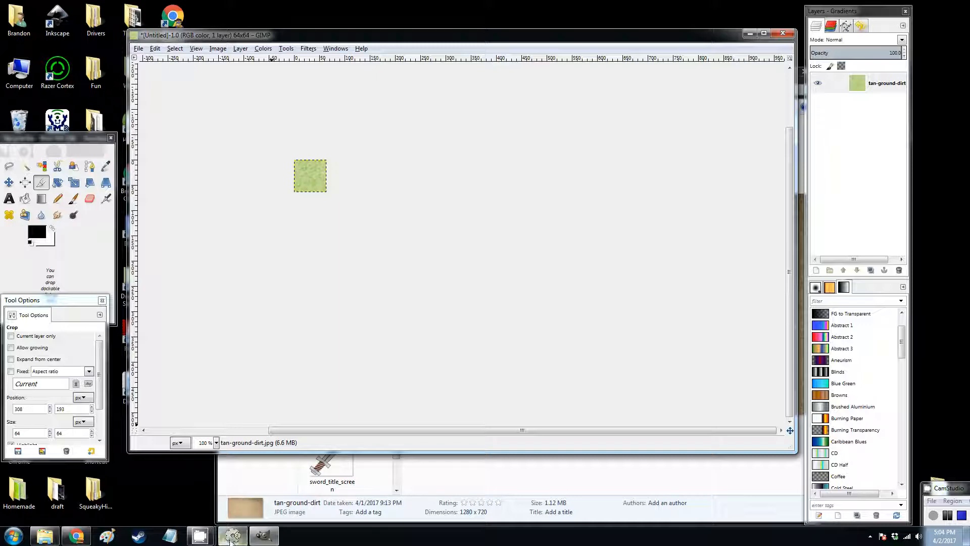
Switch to Construct 2 and select the Background layer
mouse_move(231, 539)
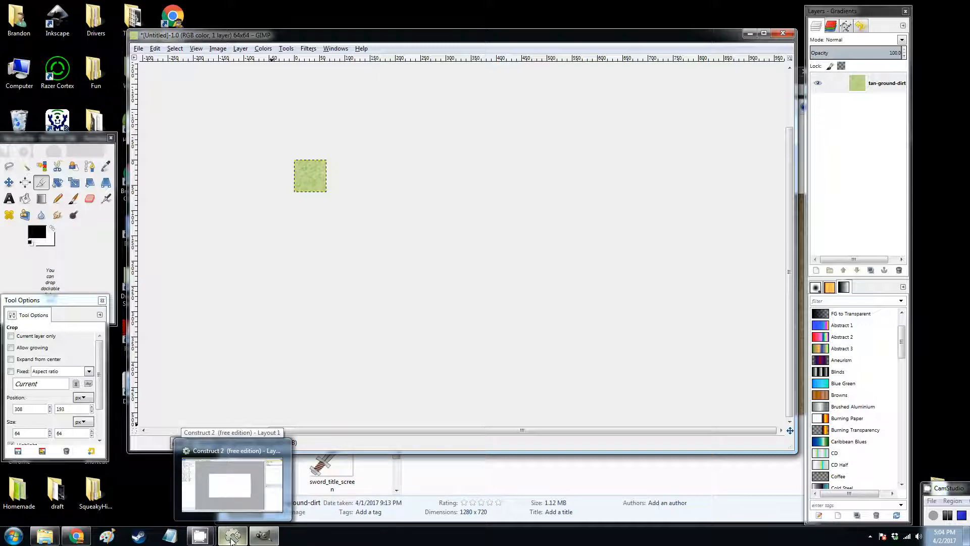
click(231, 540)
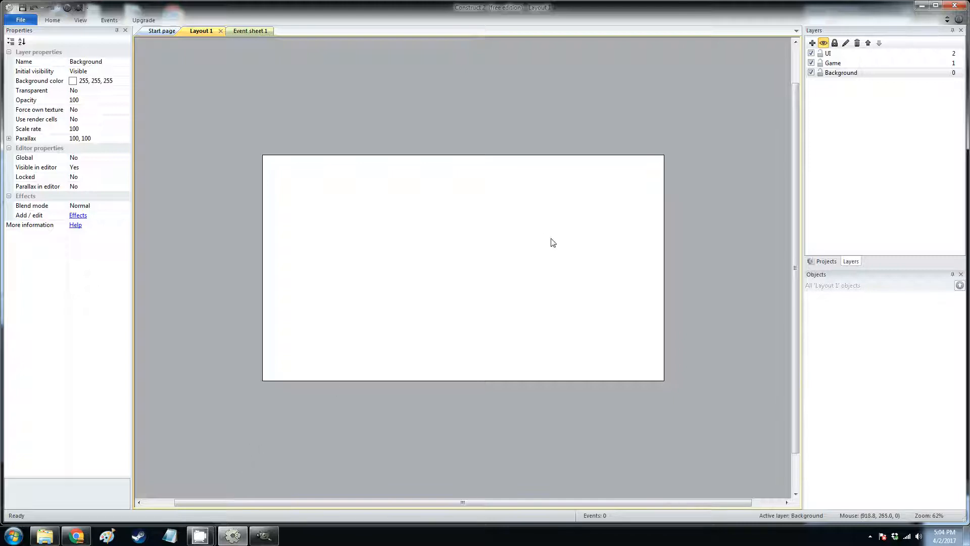
click(839, 73)
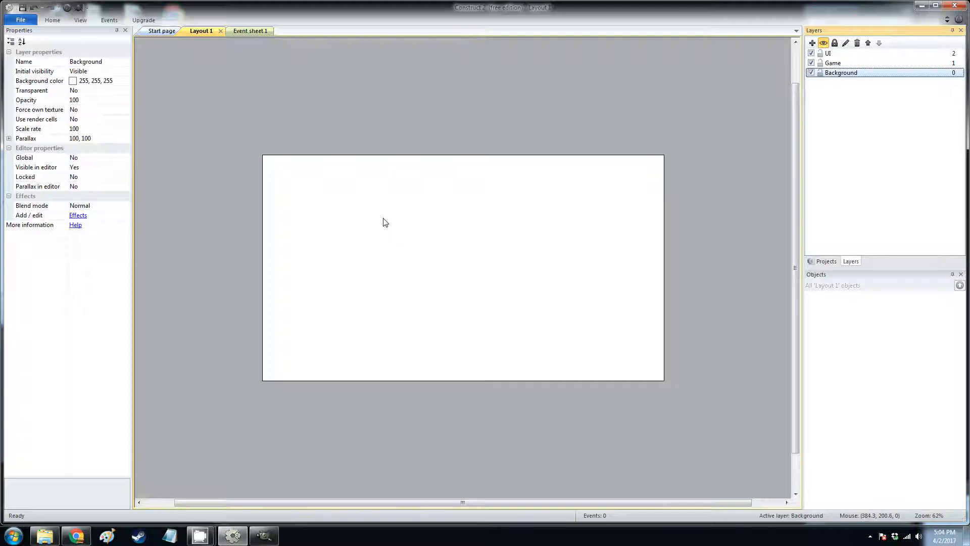
right_click(470, 241)
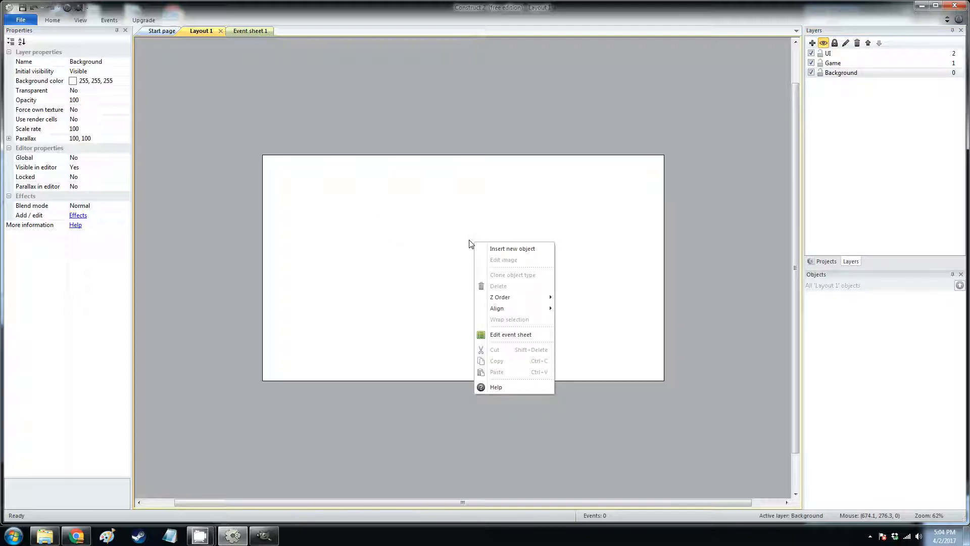
click(508, 248)
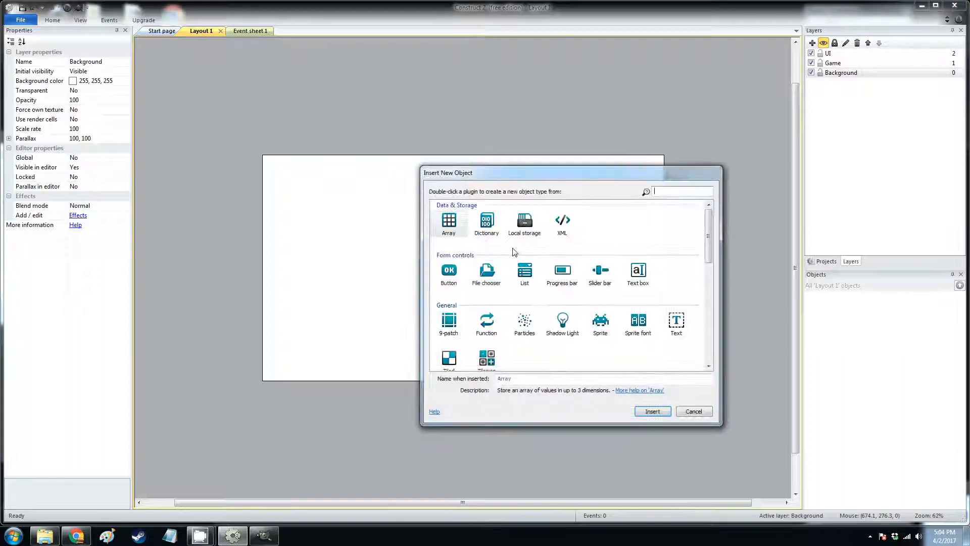
click(451, 360)
scroll(461, 313, down, 2)
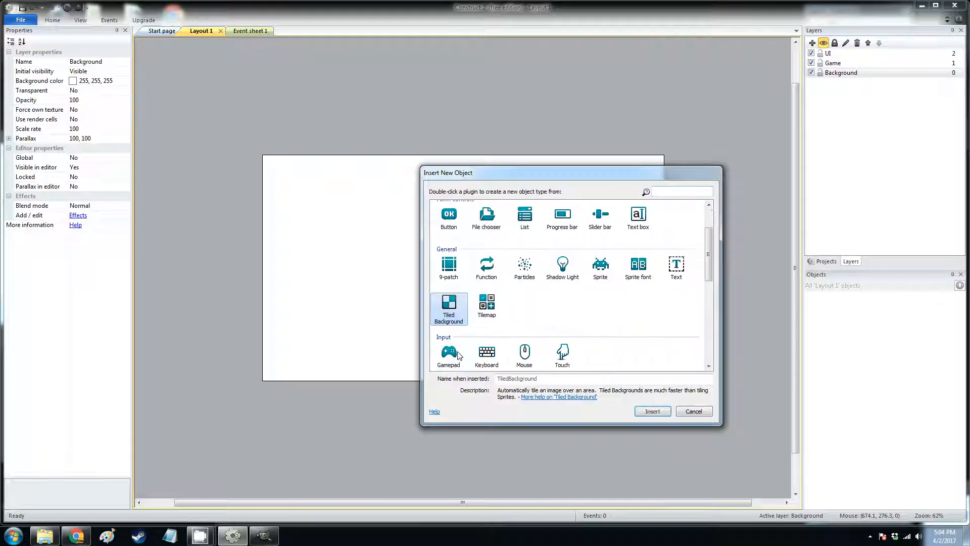
double_click(453, 257)
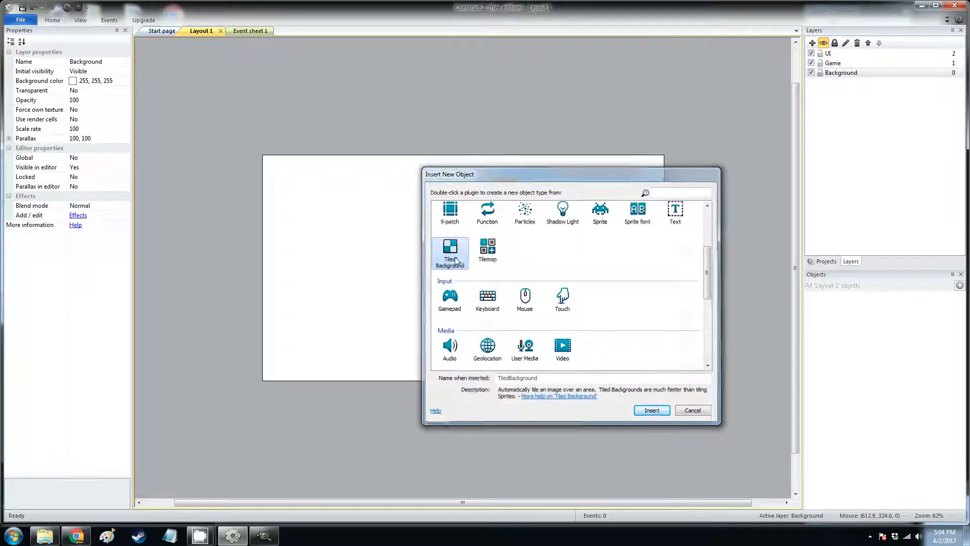
click(418, 255)
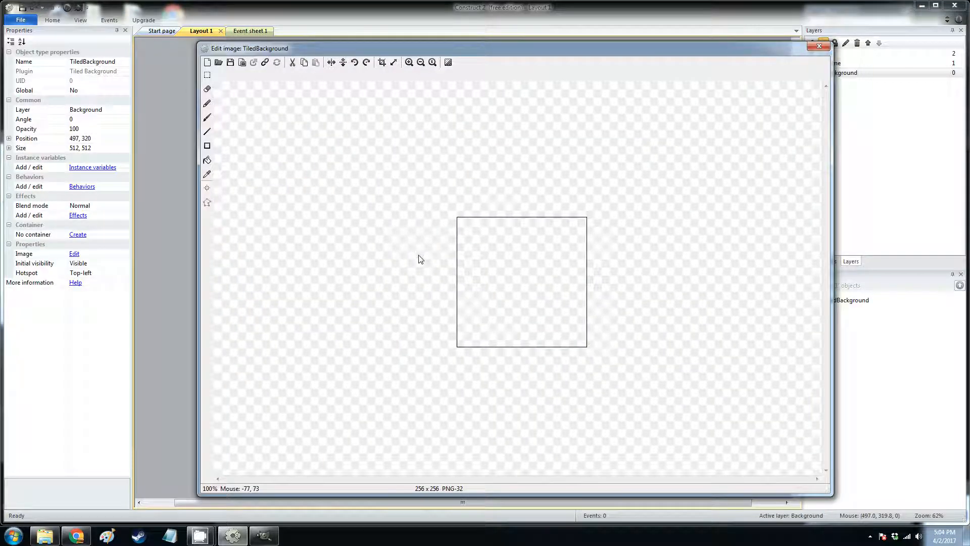
click(819, 47)
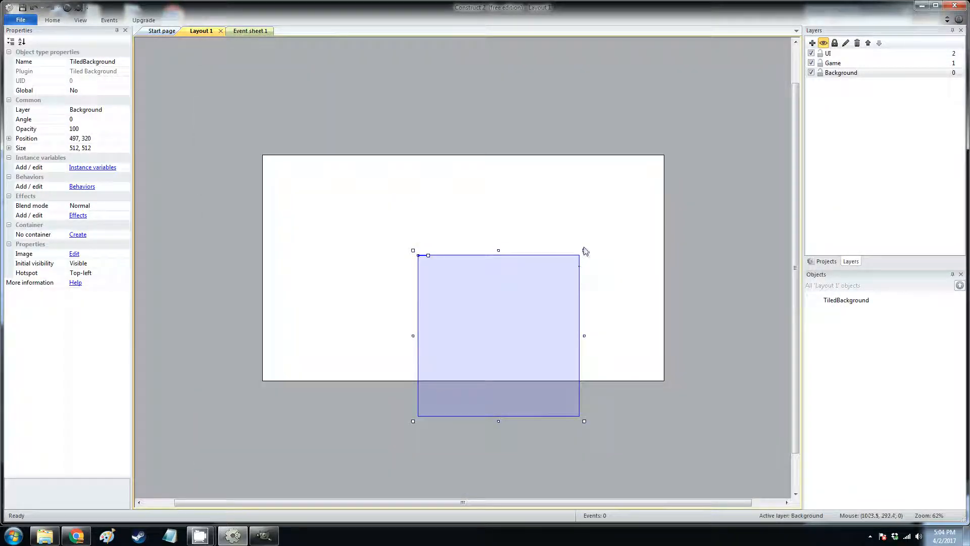
key(Delete)
Insert a Tiled Background object near the middle of the layout on the Background layer
right_click(514, 245)
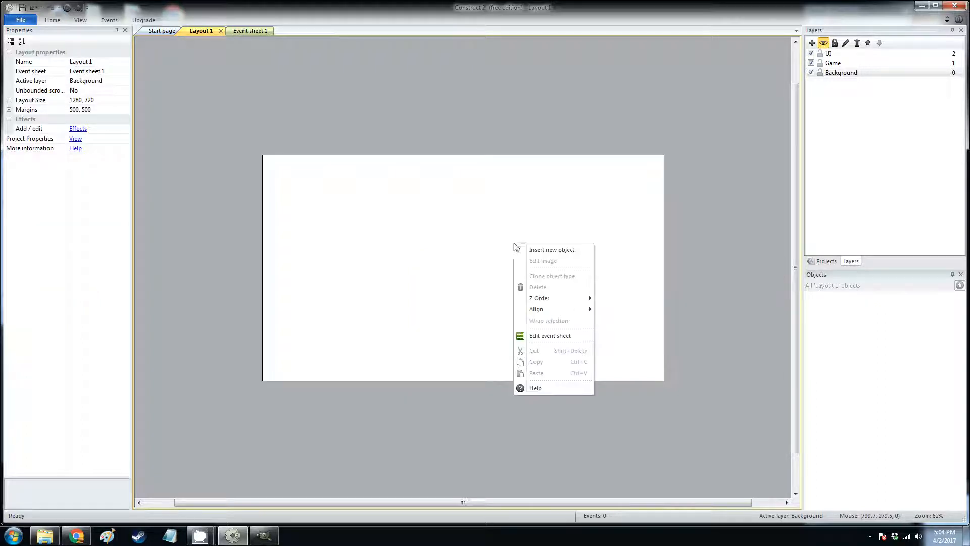
click(528, 250)
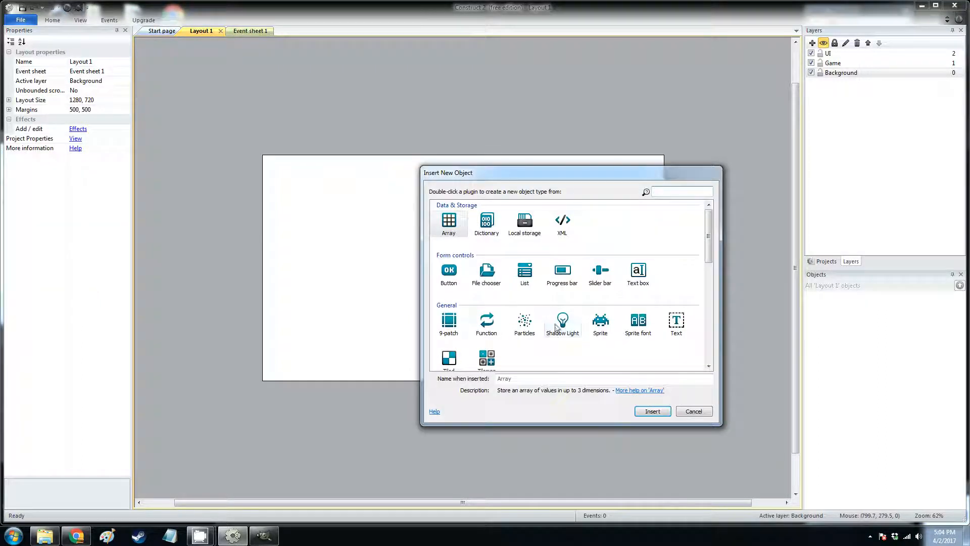
double_click(449, 356)
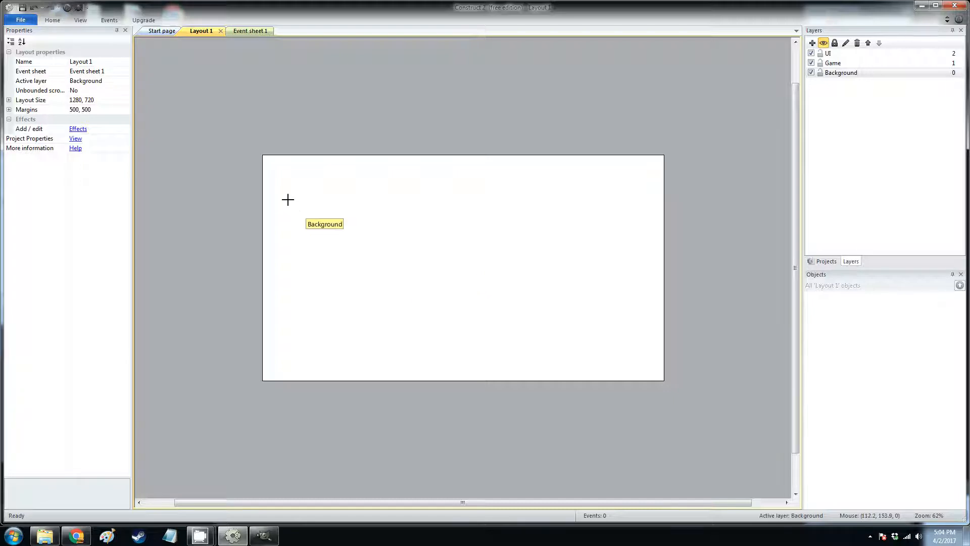
click(428, 248)
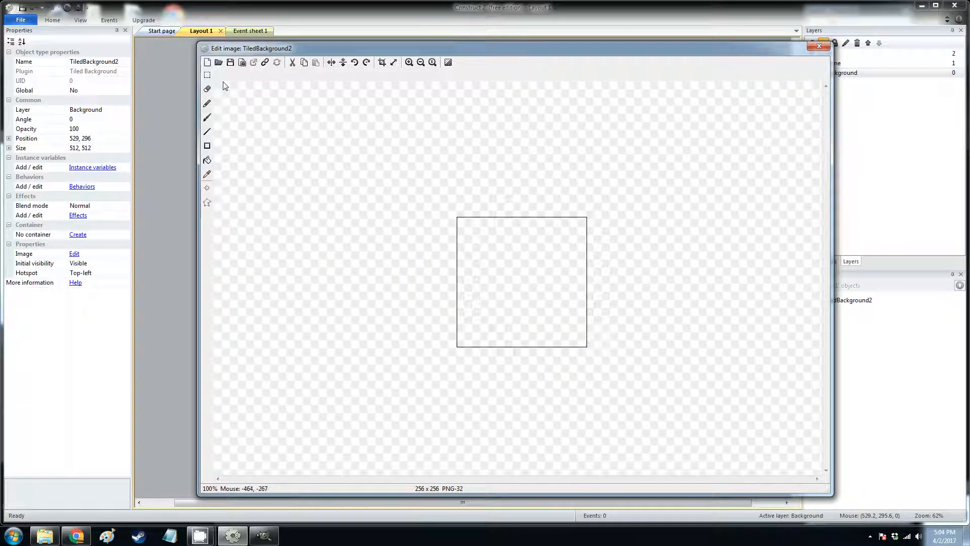
Load grass-bg from the Homemade folder on the Desktop as the tiled background's image and close the image editor
click(218, 63)
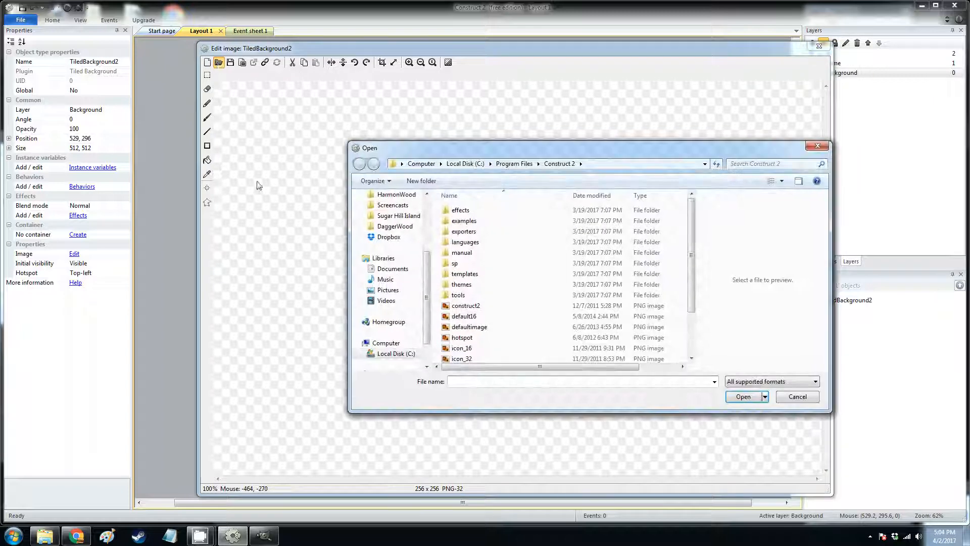
drag(426, 261, 426, 211)
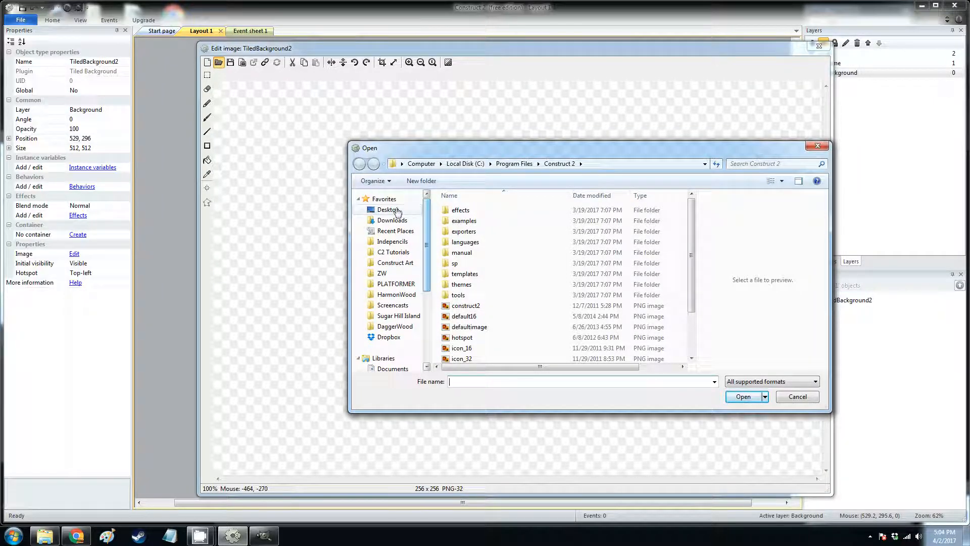
click(388, 209)
drag(692, 219, 641, 286)
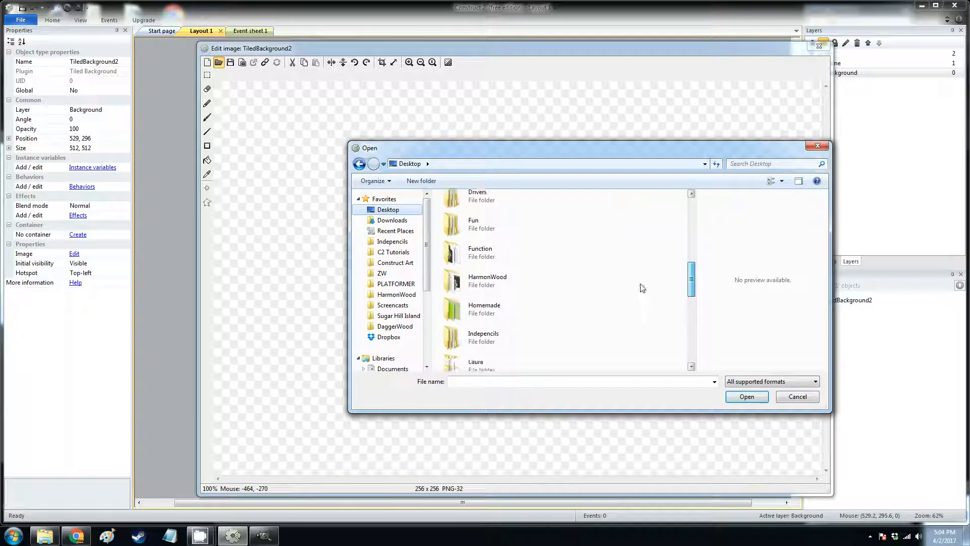
double_click(484, 311)
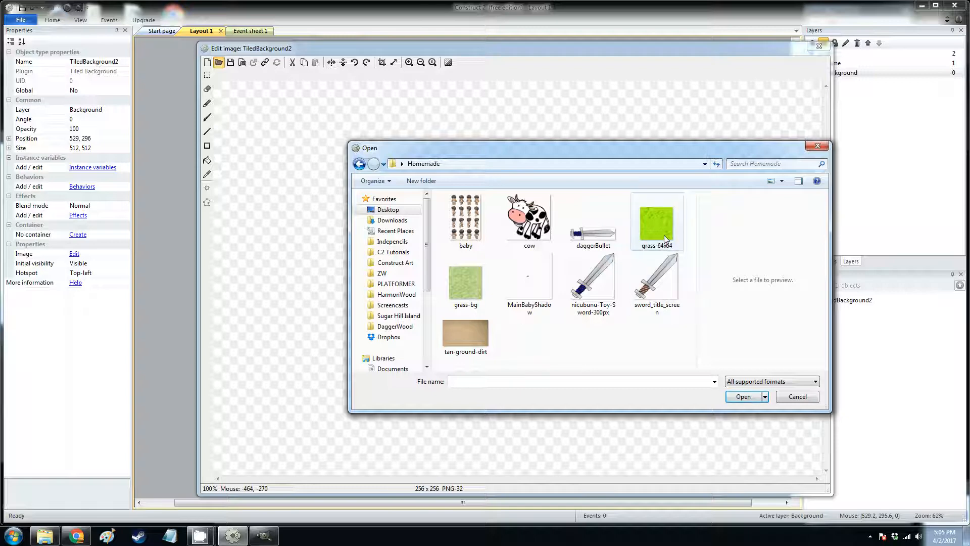
click(474, 304)
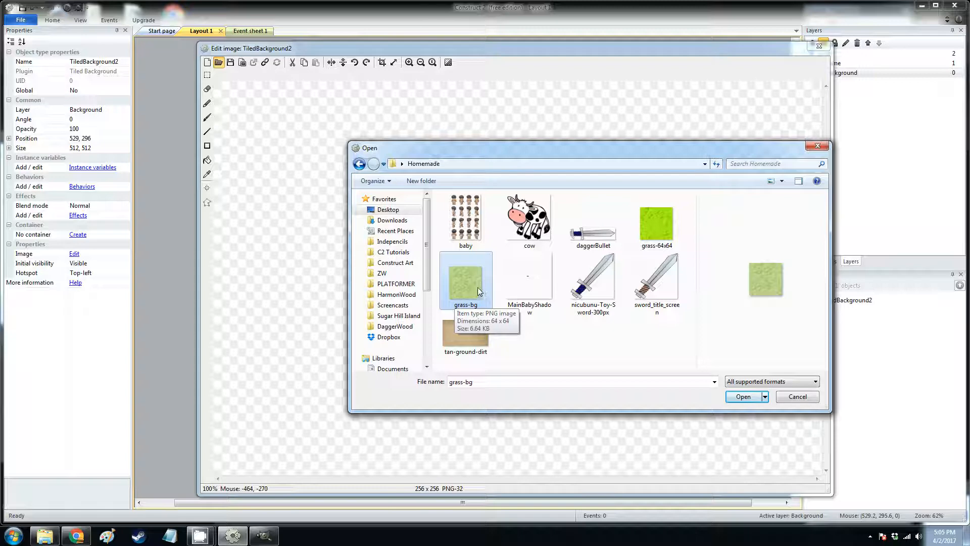
double_click(477, 287)
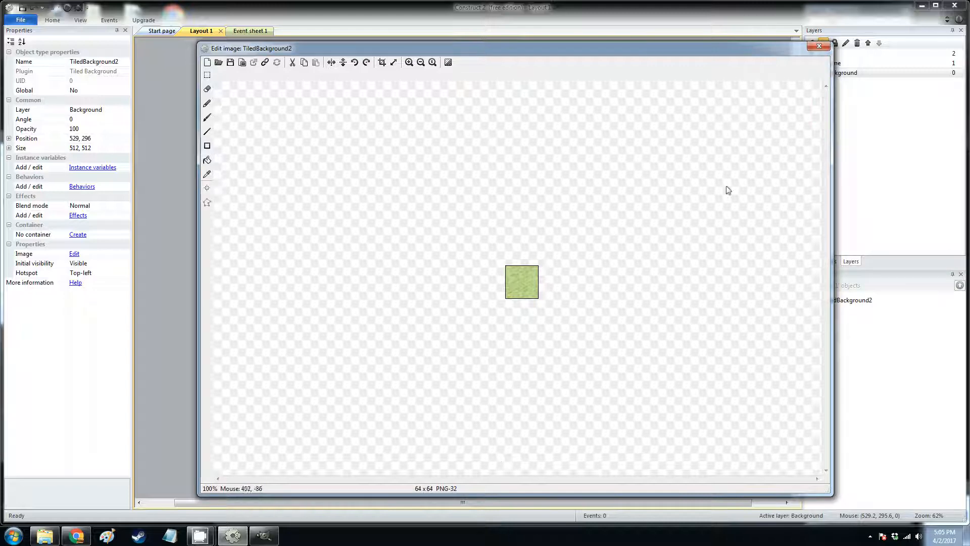
click(819, 46)
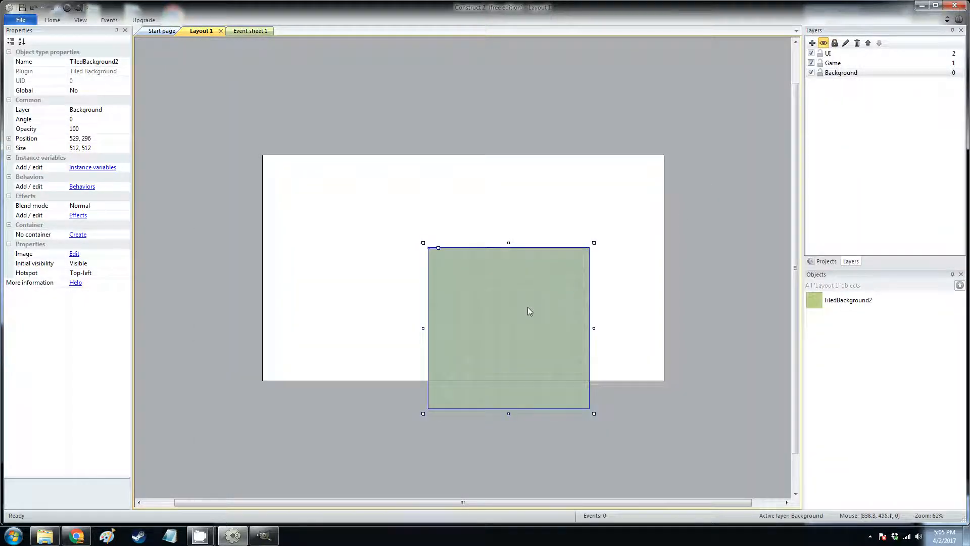
Fit the tiled background over the whole layout with Size 1280, 720 and Position 0, 0
drag(526, 308, 359, 217)
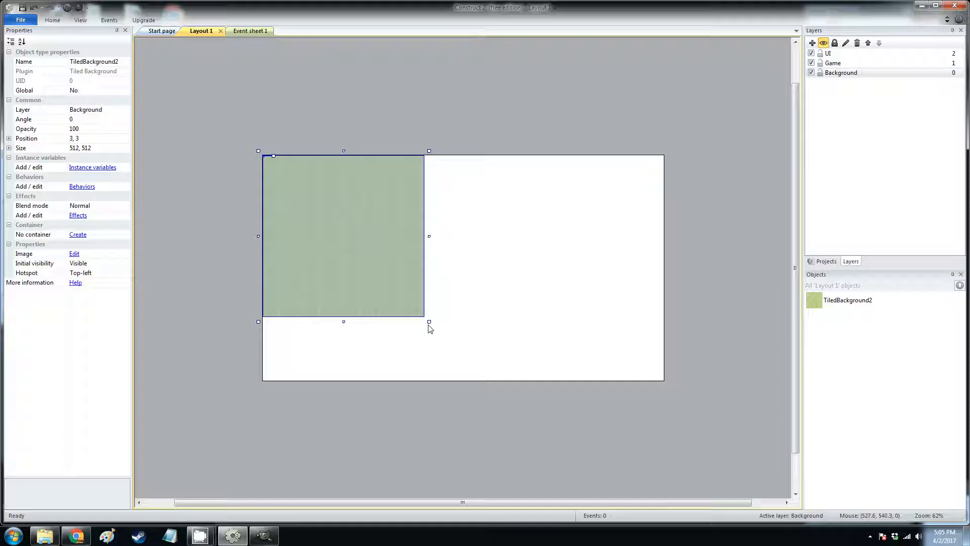
drag(429, 322, 669, 386)
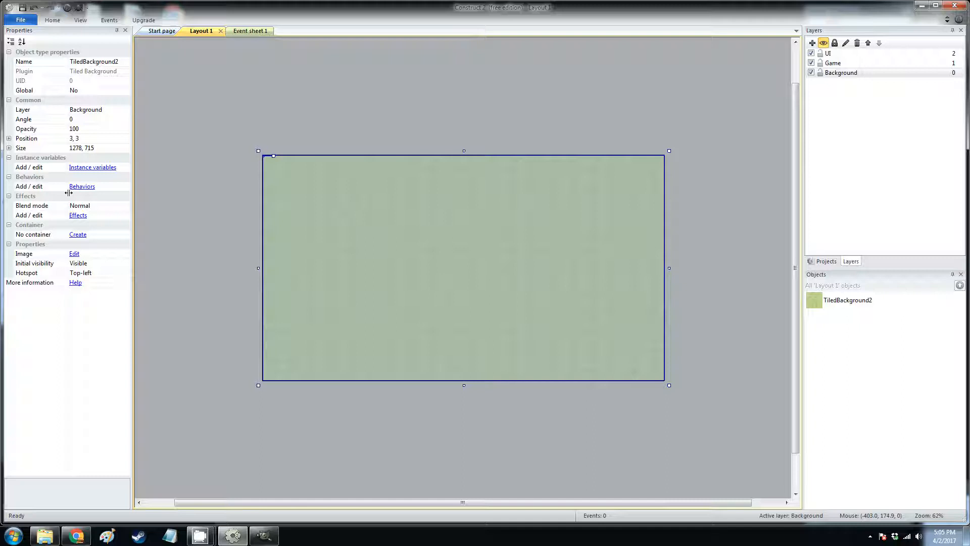
click(99, 146)
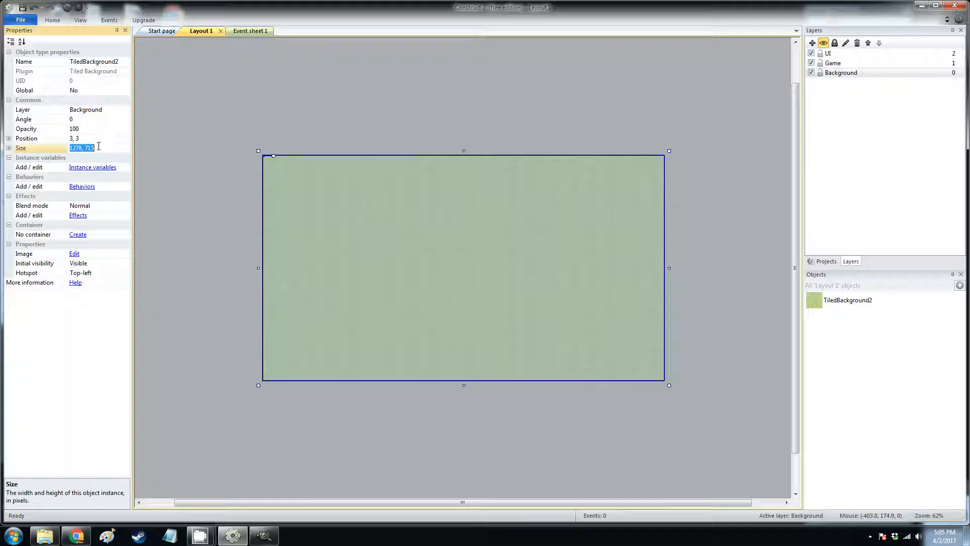
text(7)
text(280, 720)
key(Return)
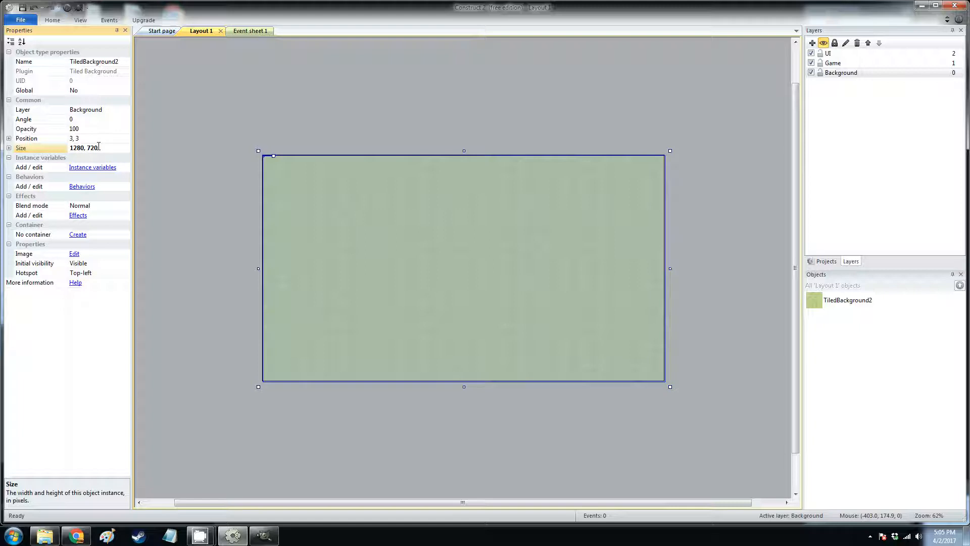
click(100, 140)
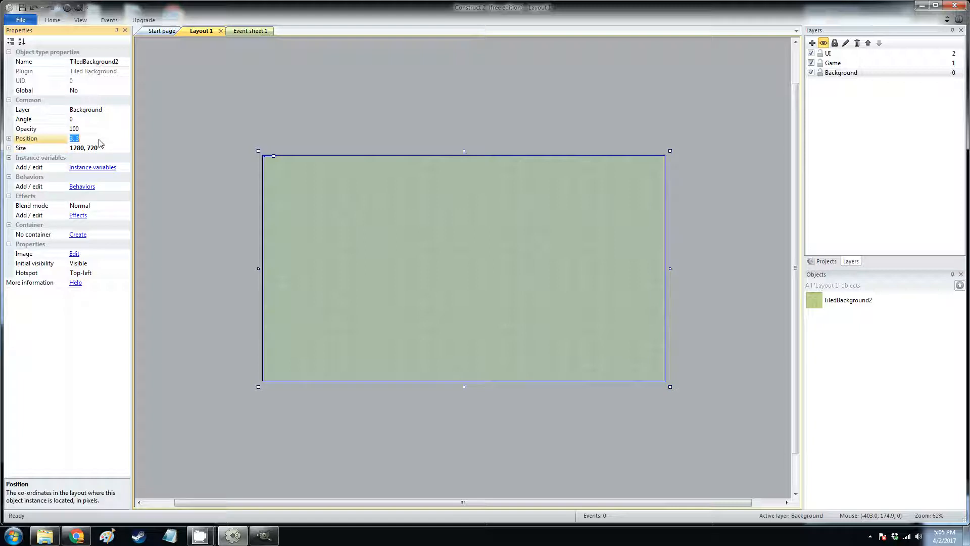
text(0,)
key(Return)
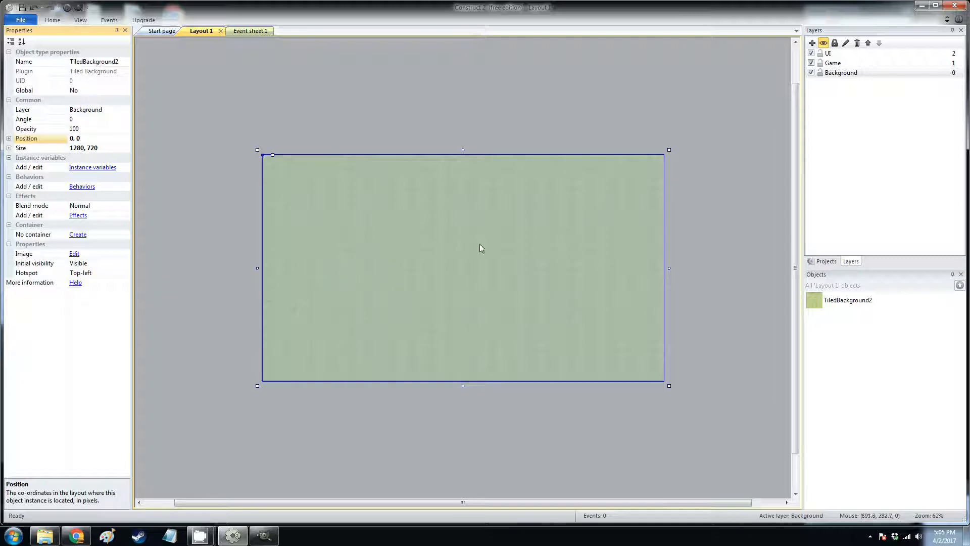
Try moving the tiled background off the layout's corner and undo the move
drag(486, 235, 650, 314)
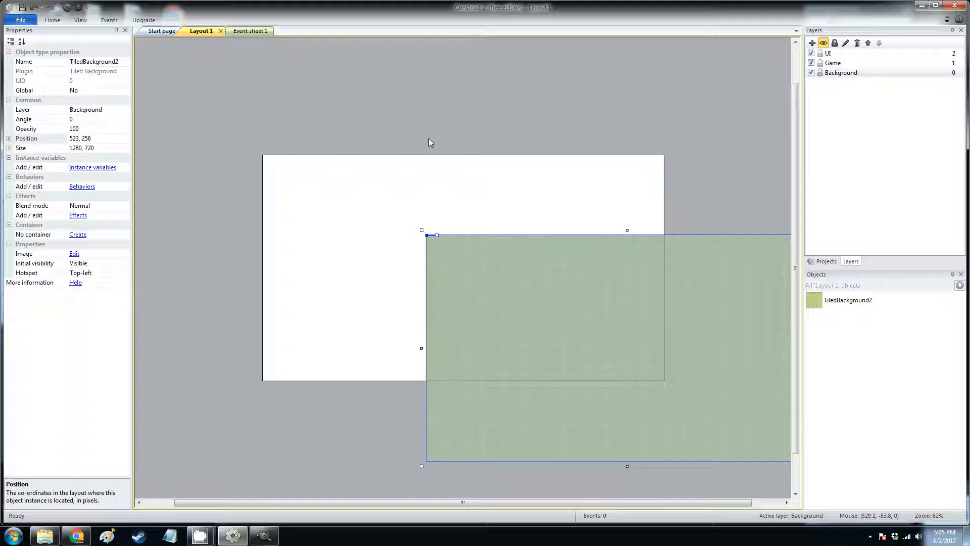
key(ctrl+z)
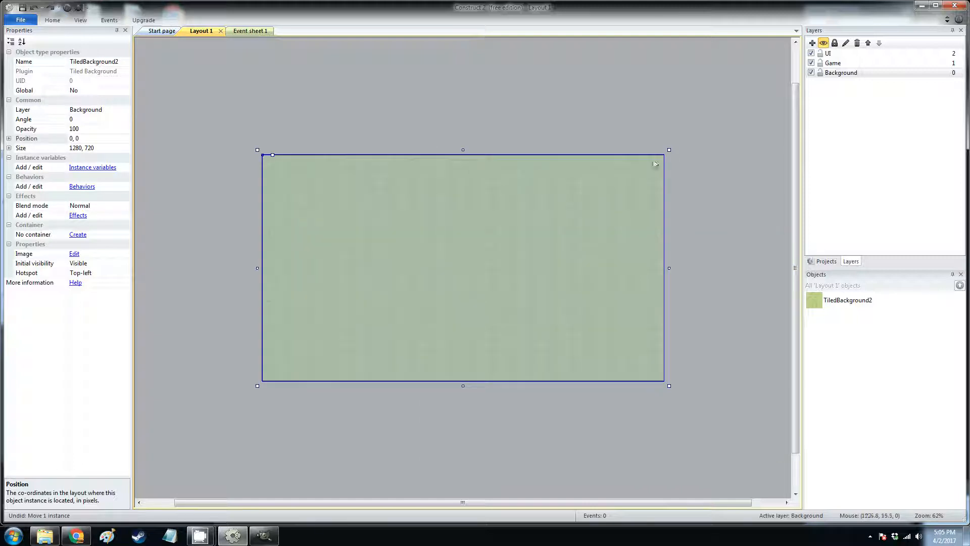
Lock the Background layer and make Game the active layer
click(820, 73)
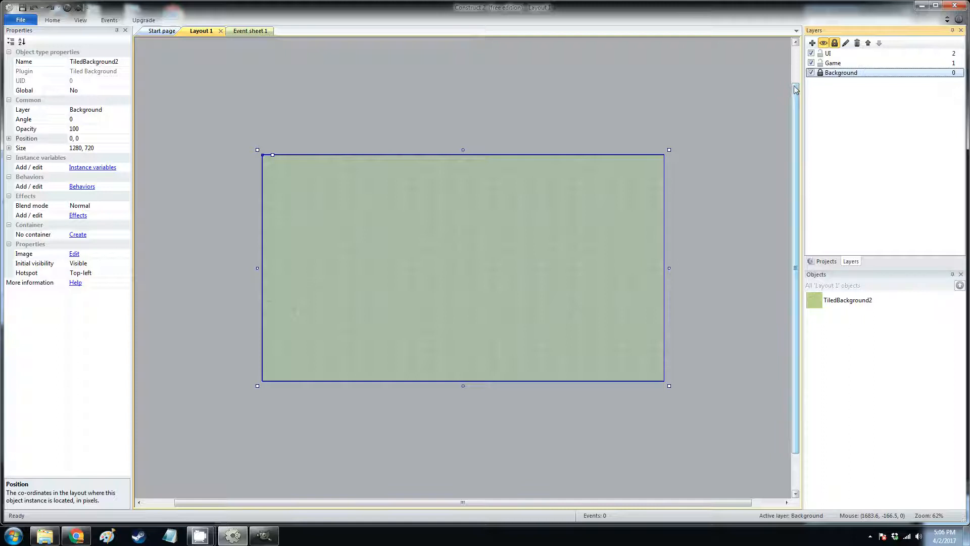
click(839, 64)
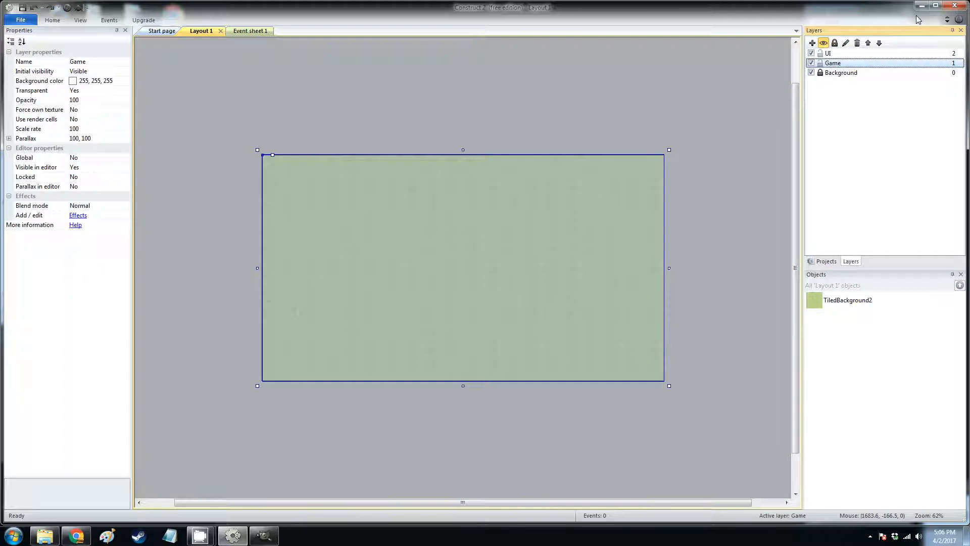
Switch to Chrome, close the extra tabs, and open the egyptianguy.png sprite sheet from the bookmarked Sithjester's RMXP Resources site
click(84, 540)
click(292, 6)
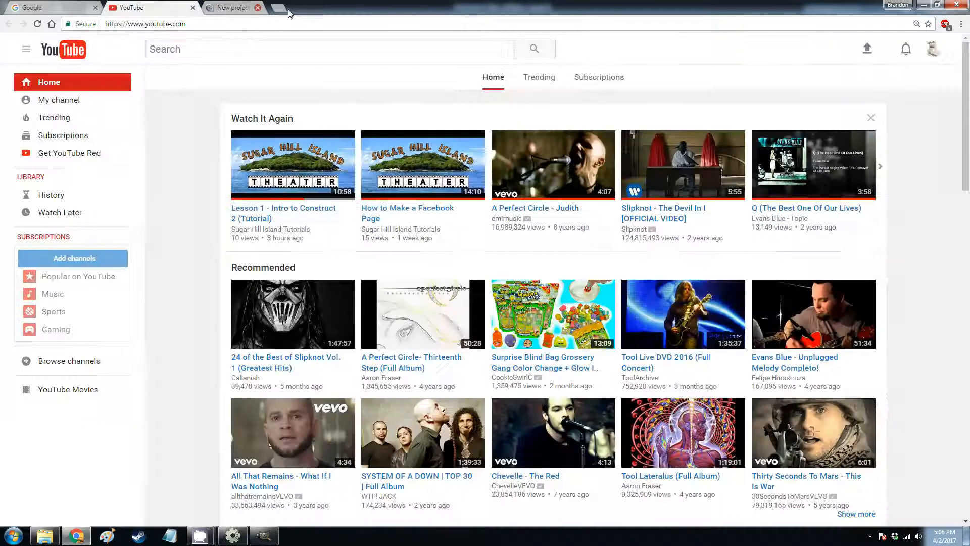
click(192, 7)
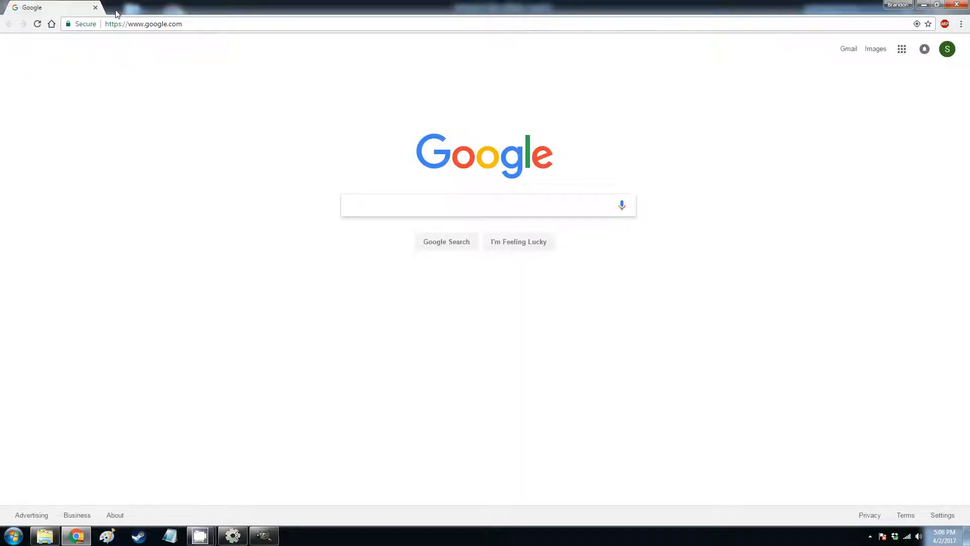
click(117, 9)
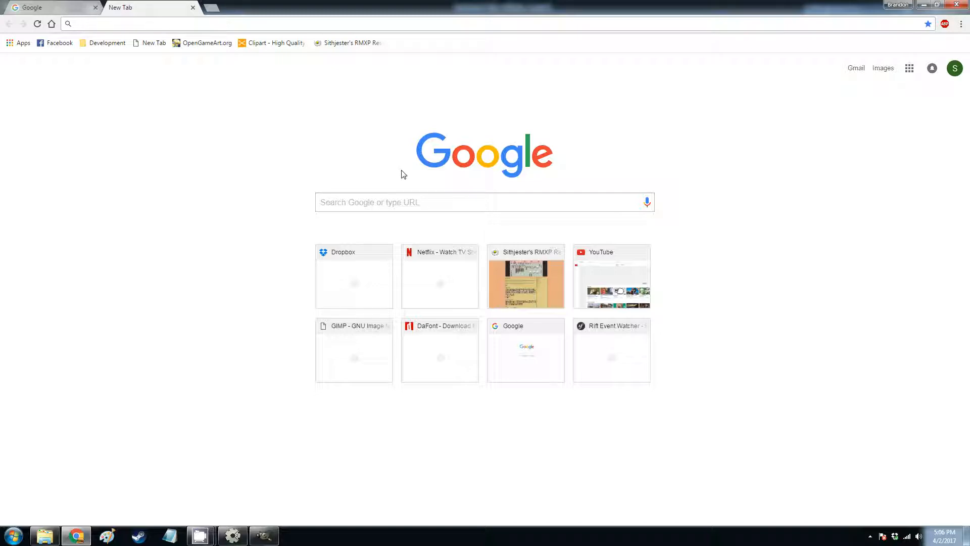
click(356, 44)
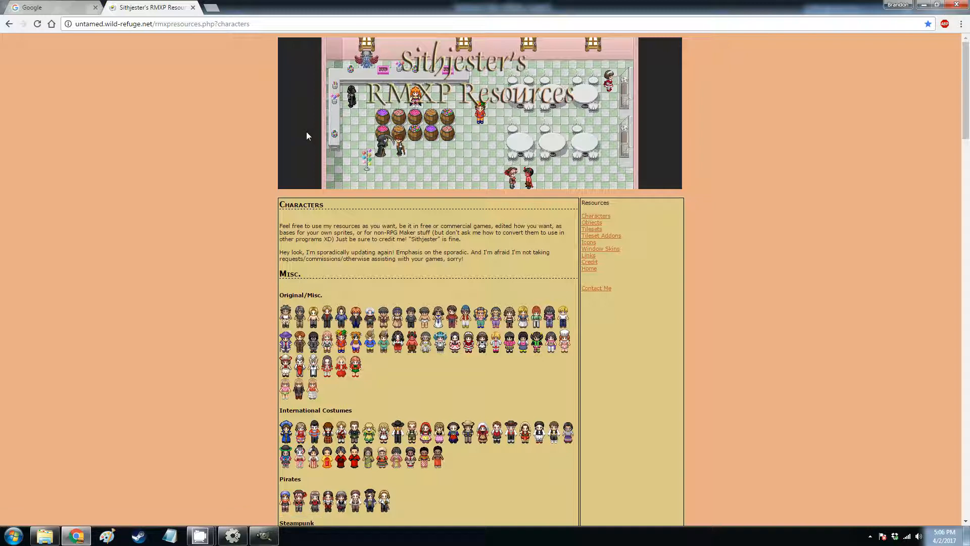
click(426, 320)
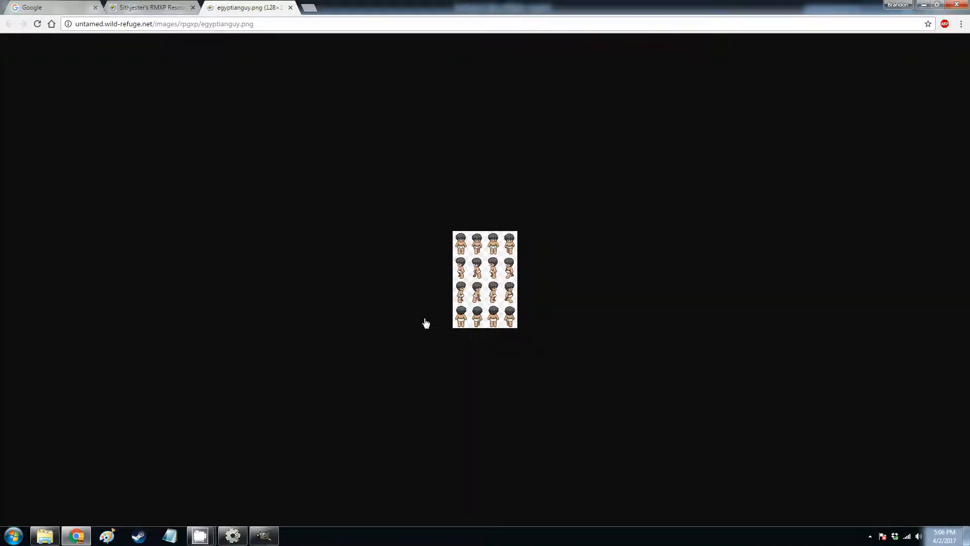
Start saving the sprite sheet image, creating and opening a new Desktop folder named Sugar Hill Island Trip as its location
right_click(478, 277)
click(518, 297)
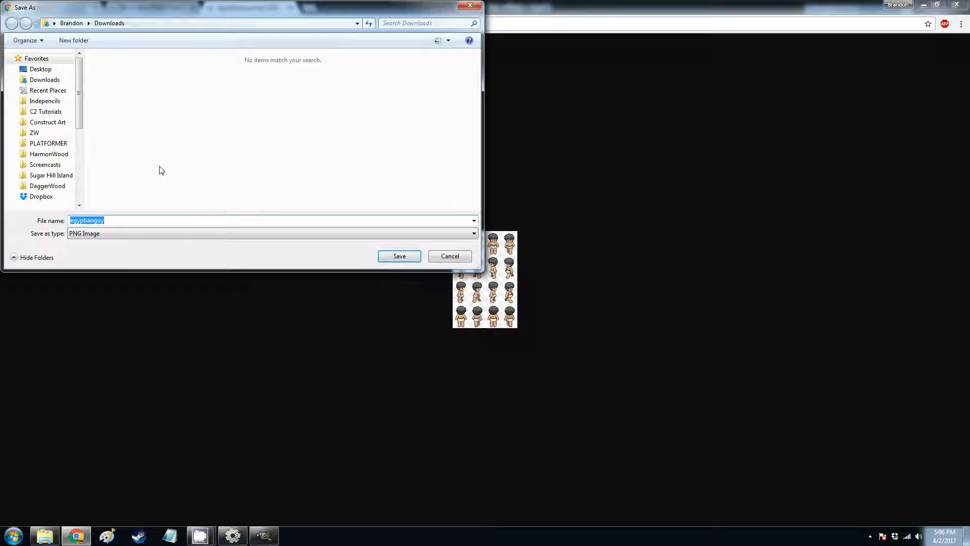
drag(79, 107, 77, 95)
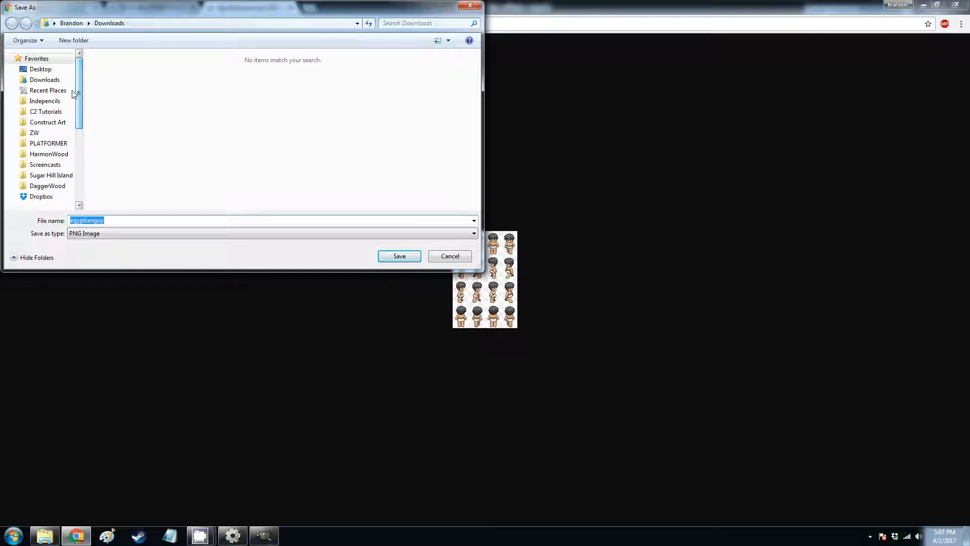
click(40, 68)
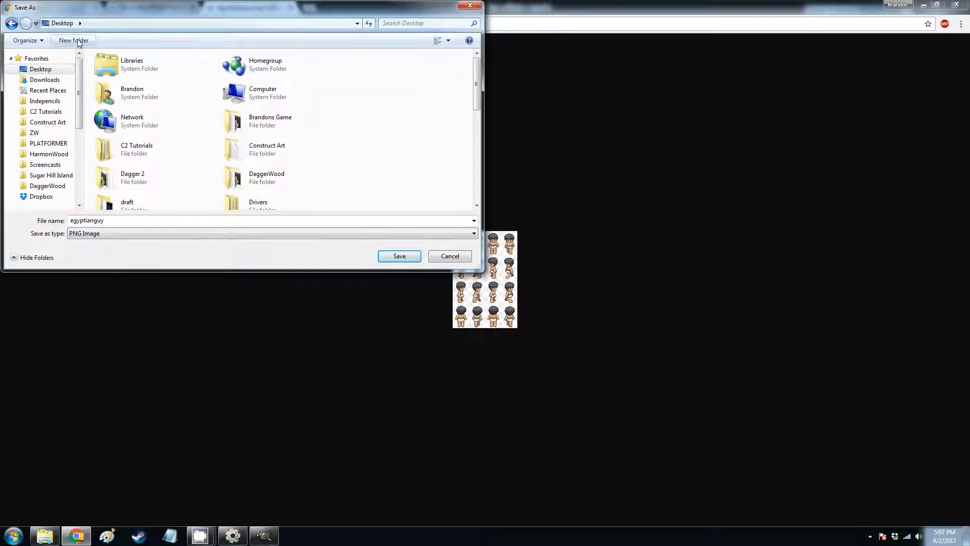
click(76, 40)
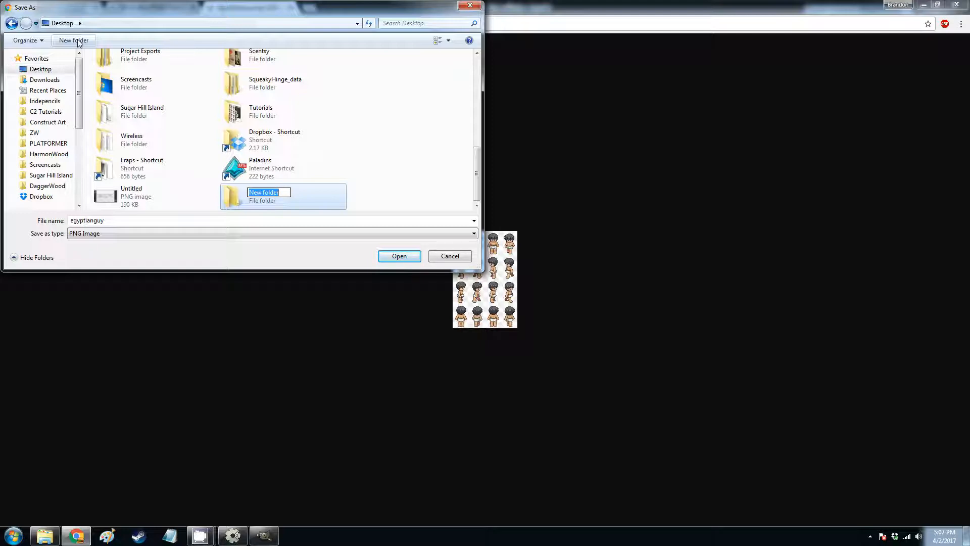
text(Sugar Hill Island Trip)
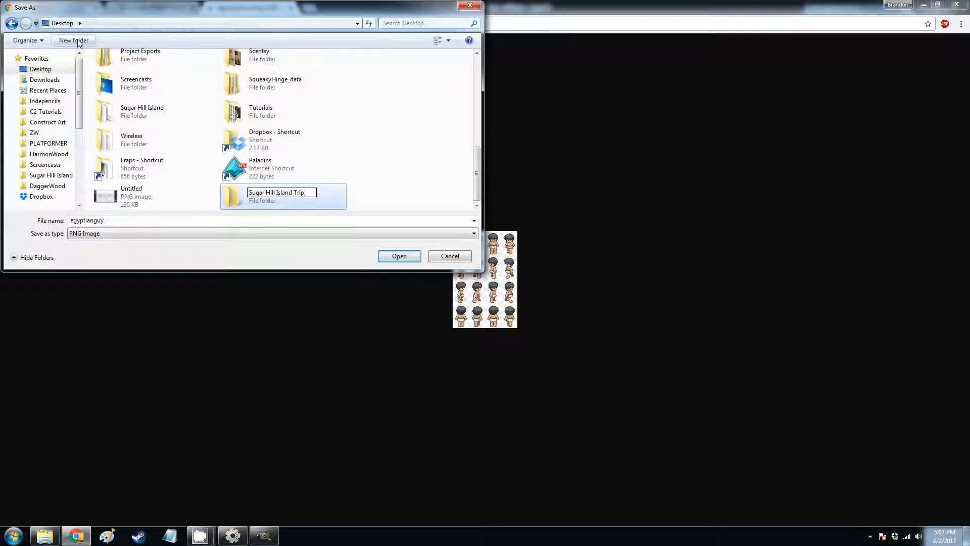
click(235, 197)
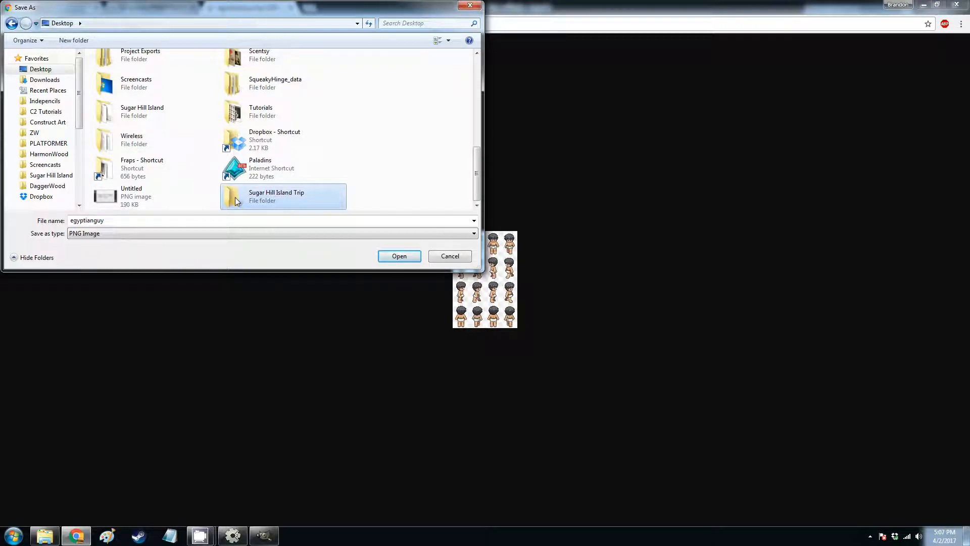
double_click(236, 198)
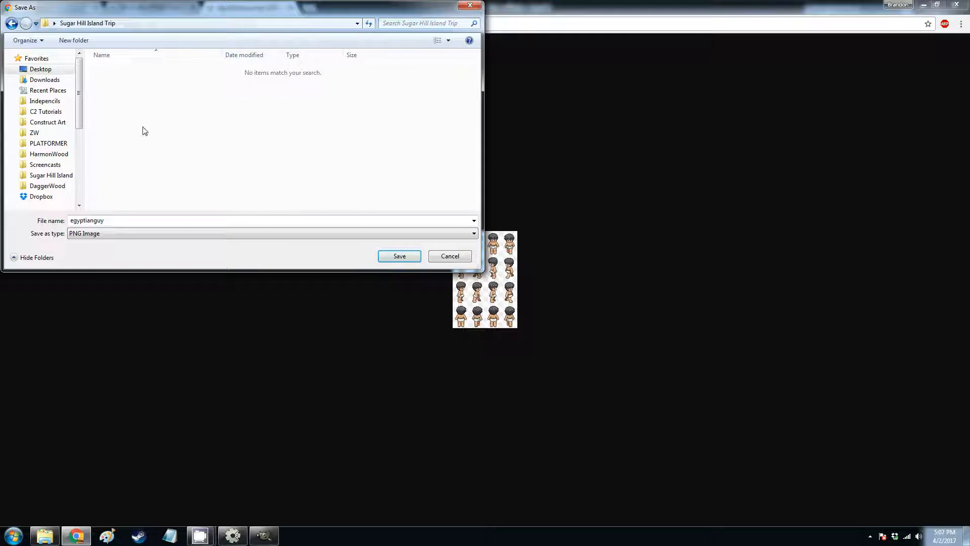
Create a subfolder named Images inside Sugar Hill Island Trip and open it
click(76, 42)
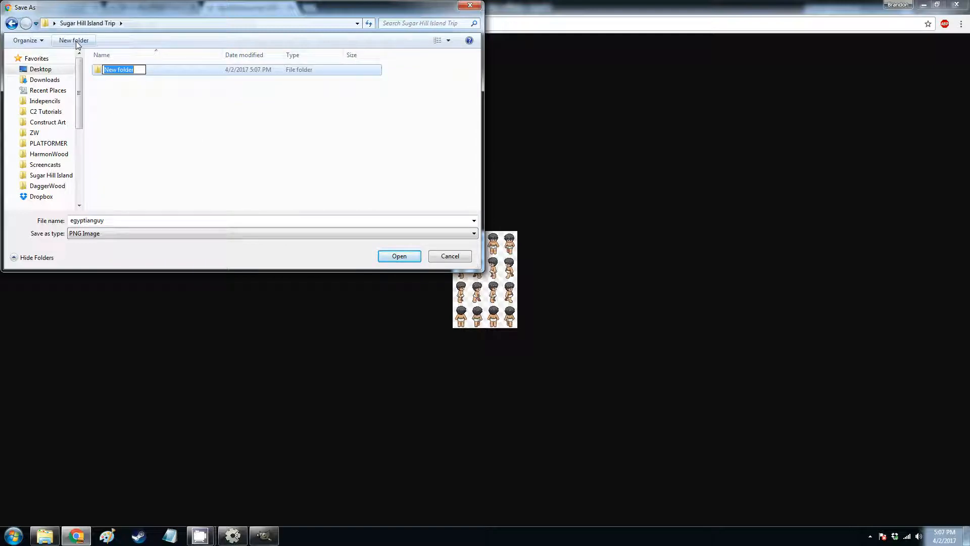
text(Images)
key(Return)
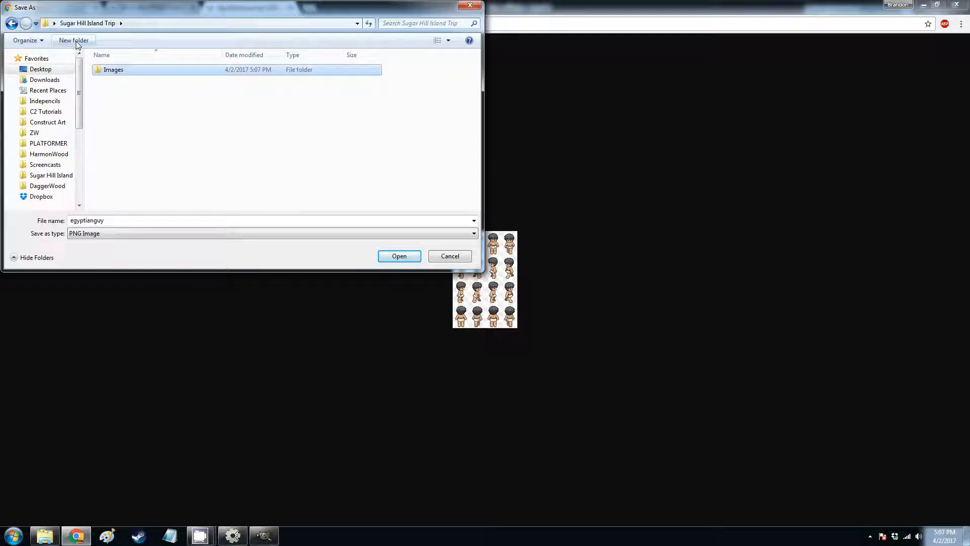
double_click(115, 71)
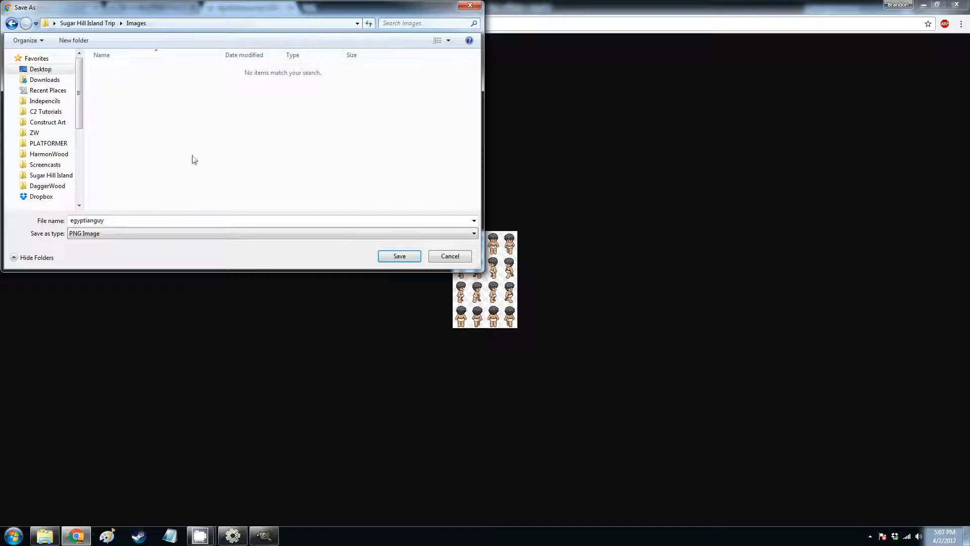
Save the sprite sheet as a PNG image named baby_12_stances in the Images folder
double_click(133, 219)
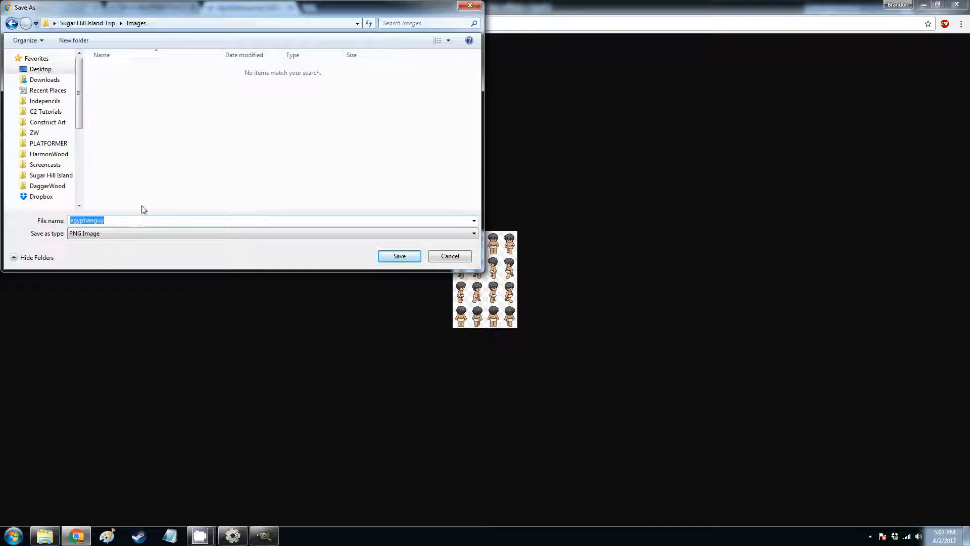
text(baby_full)
key(BackSpace)
key(BackSpace)
key(BackSpace)
key(BackSpace)
text(12)
click(399, 256)
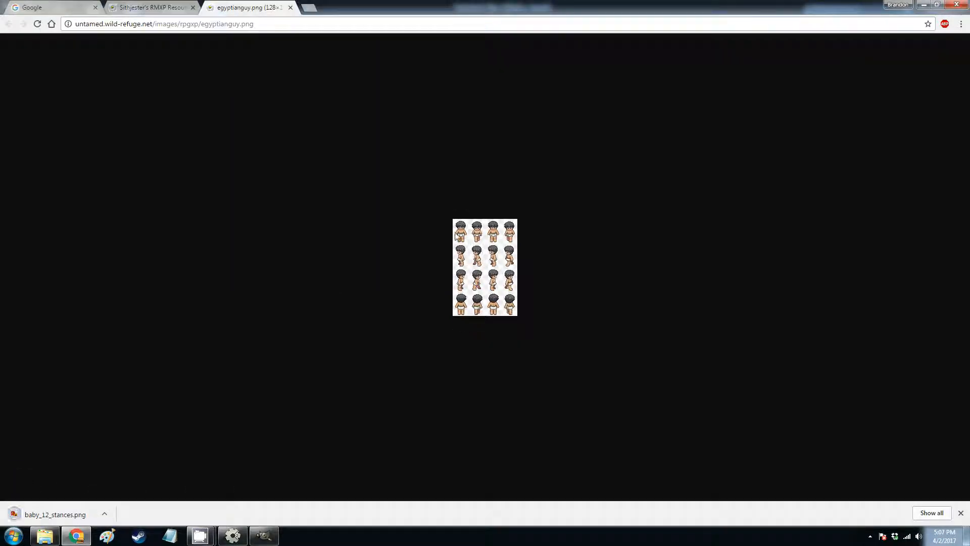
Clear the open program windows off the desktop and reopen the Homemade folder
click(923, 9)
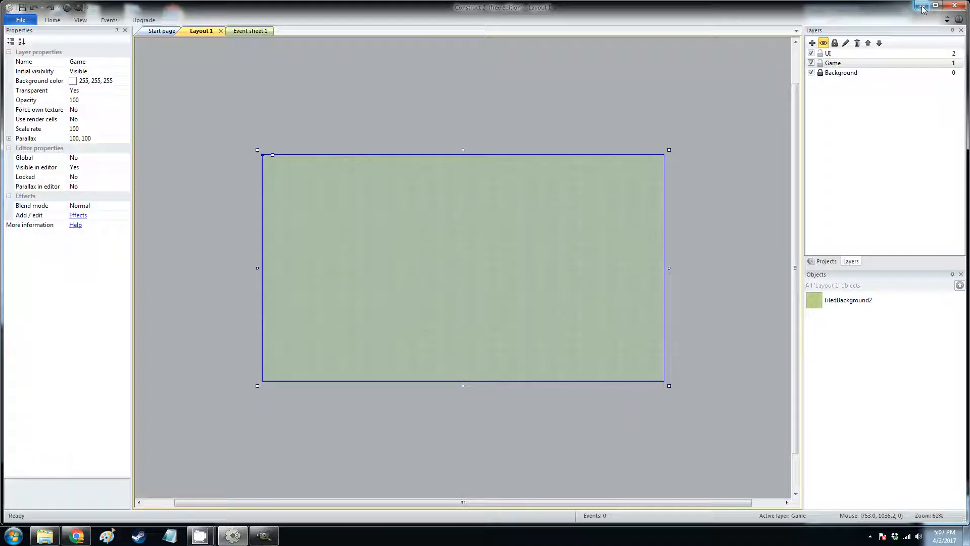
click(923, 9)
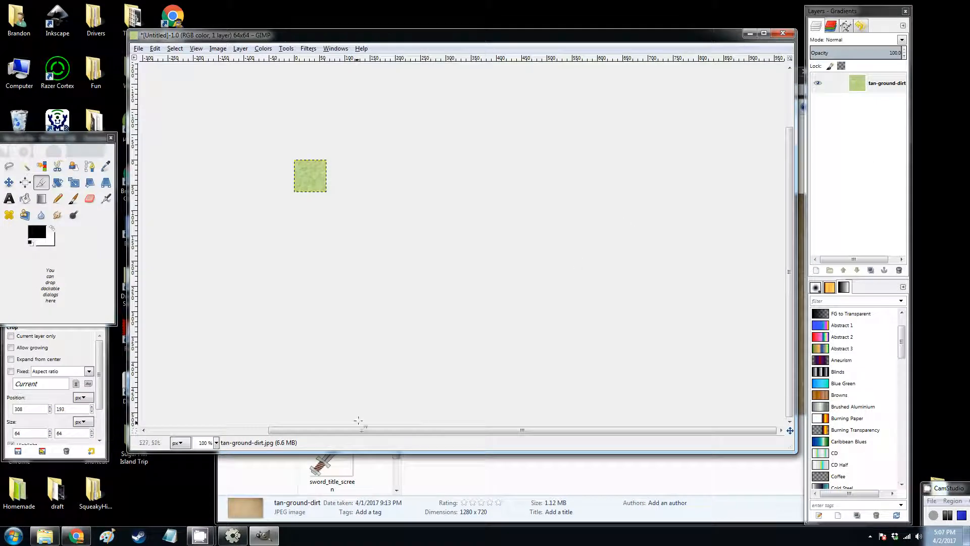
click(750, 33)
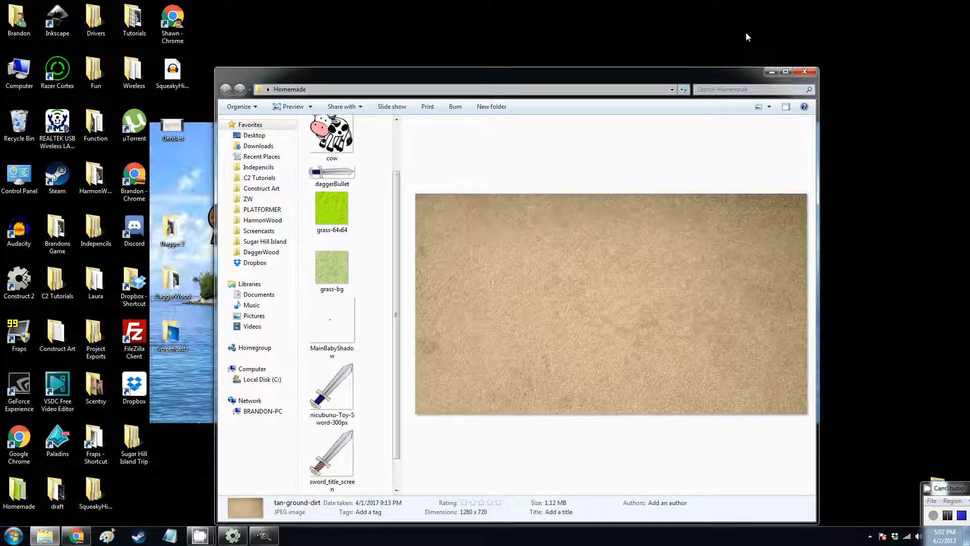
click(804, 71)
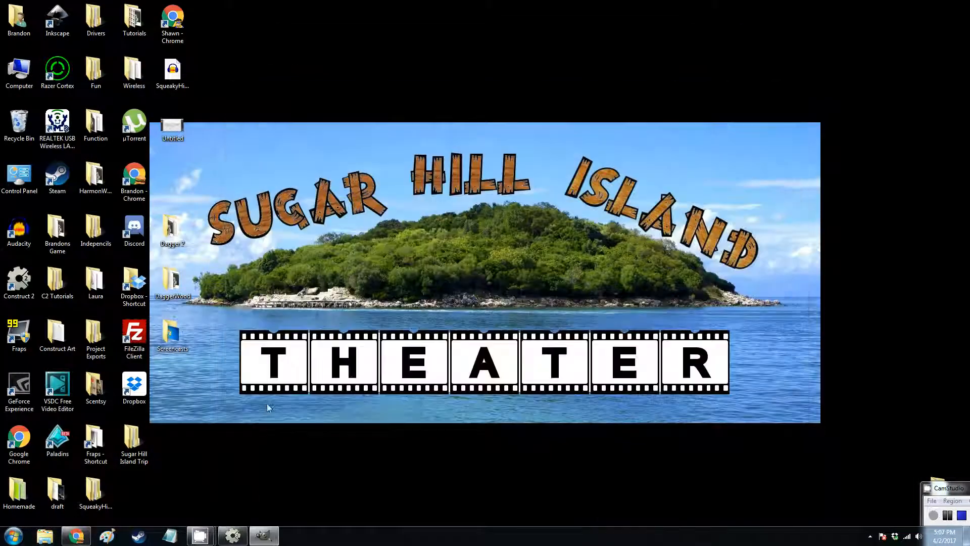
double_click(19, 490)
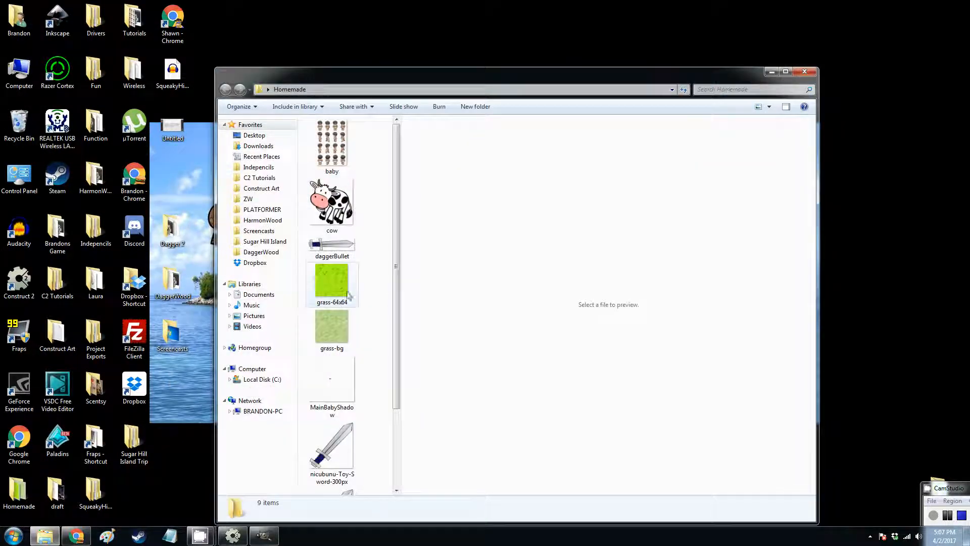
Copy grass-bg from the Homemade folder into the Images folder of Sugar Hill Island Trip on the Desktop
click(338, 334)
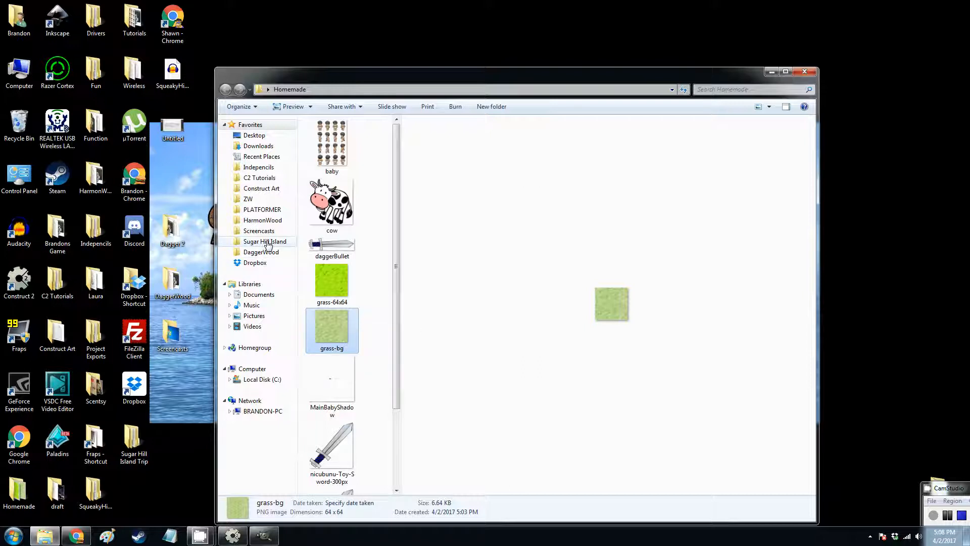
click(254, 136)
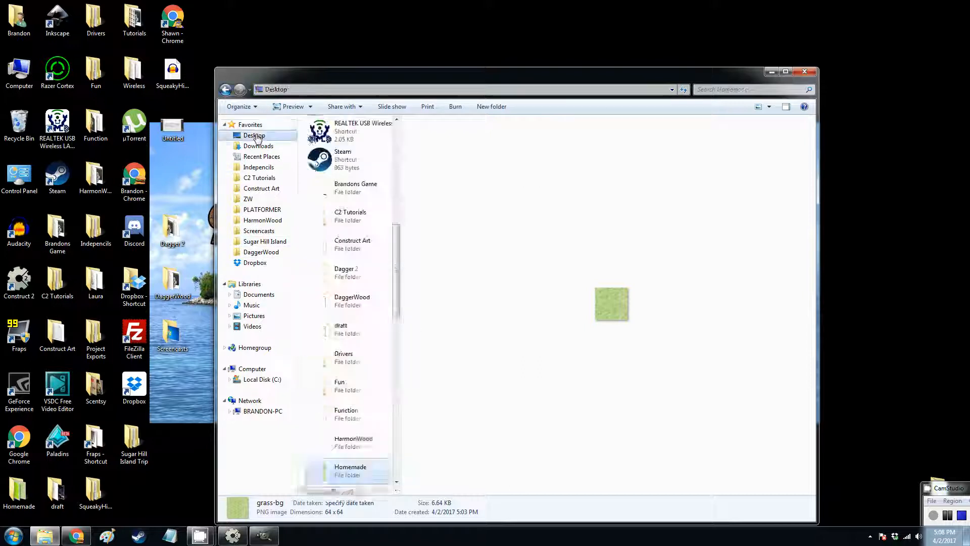
drag(397, 259, 397, 341)
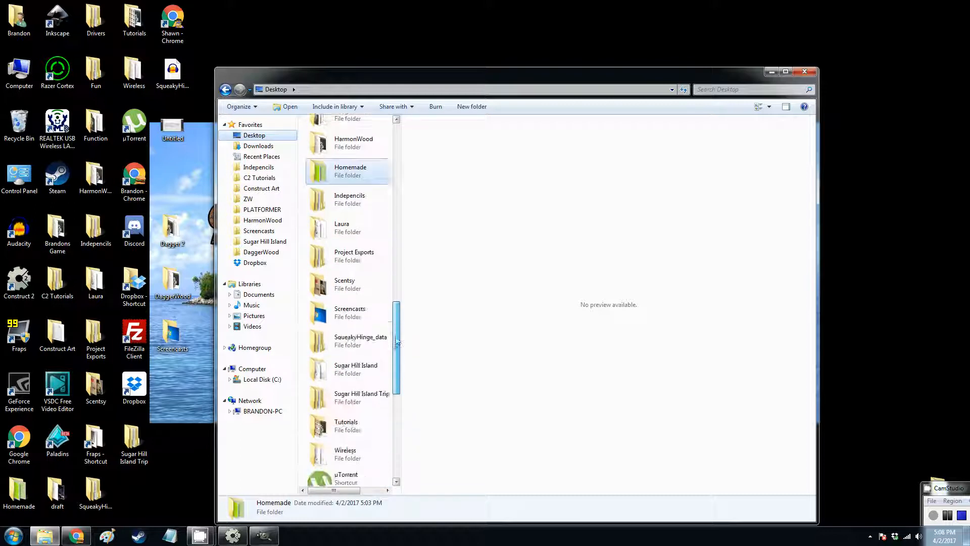
double_click(362, 399)
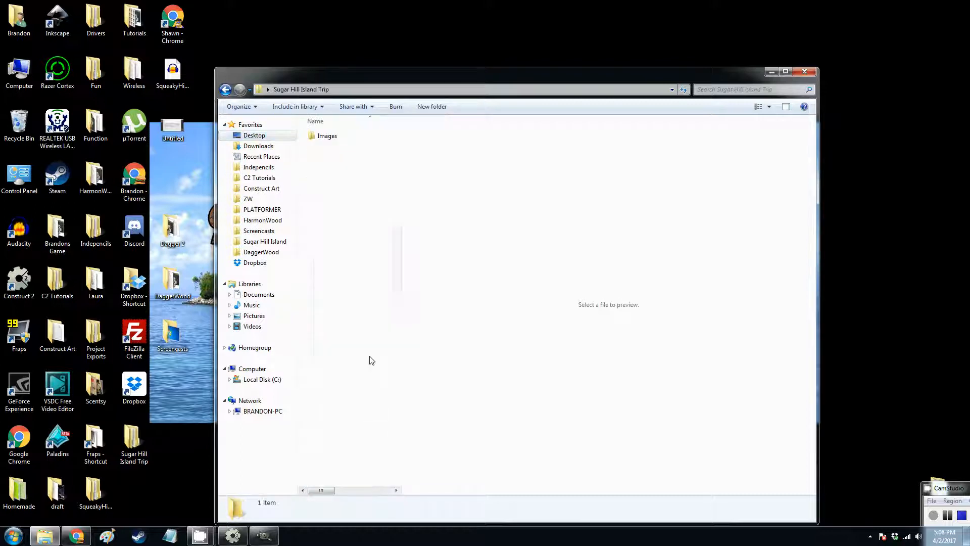
double_click(328, 144)
key(ctrl+v)
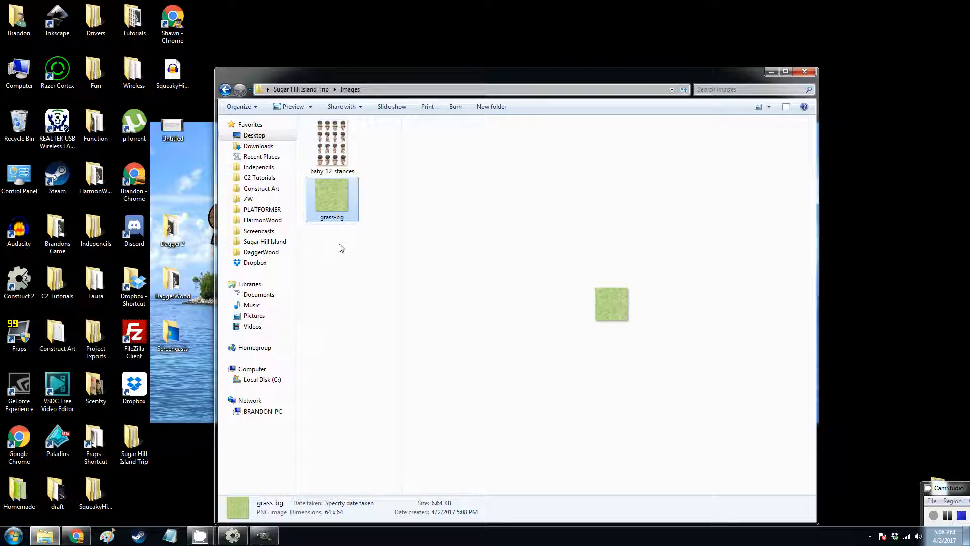
Add the Desktop's Sugar Hill Island Trip folder to the Explorer Favorites and open the folder again
click(306, 90)
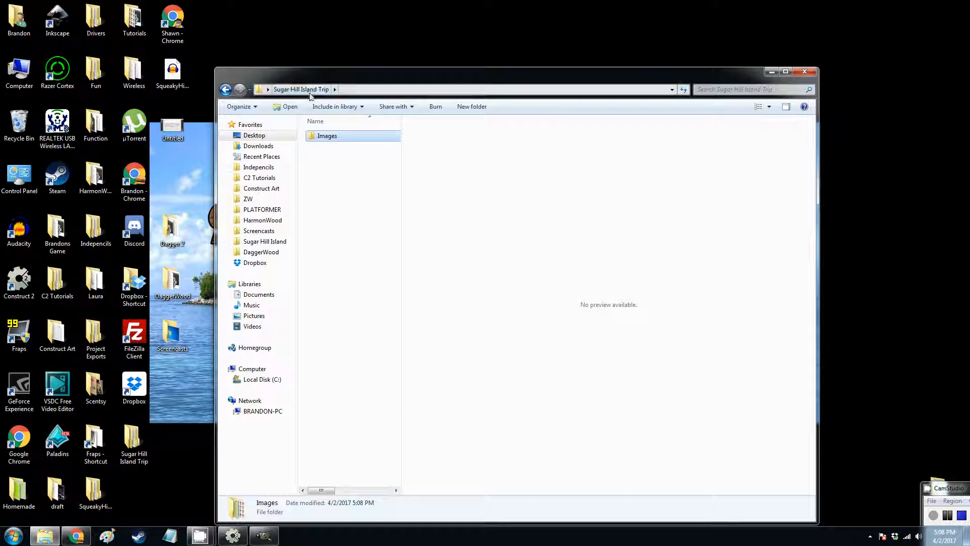
click(258, 135)
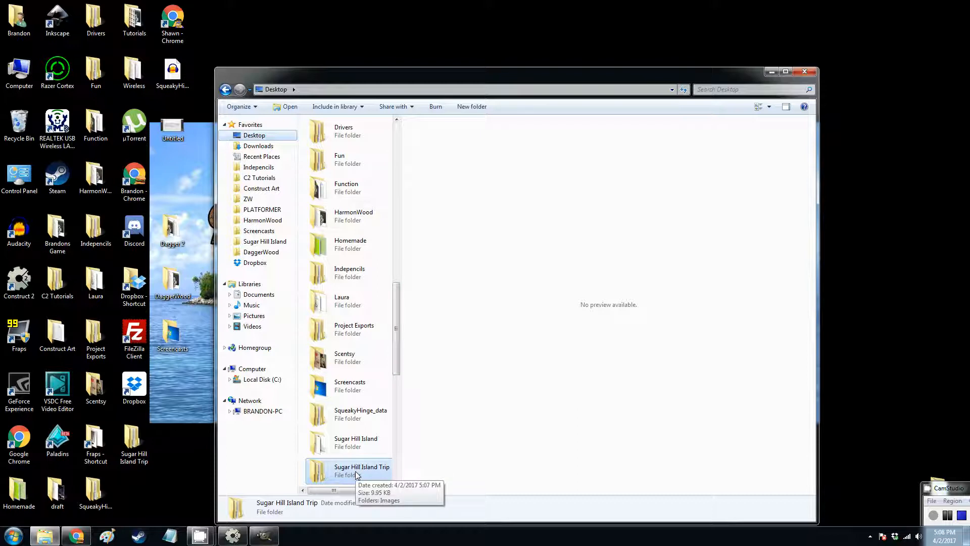
drag(357, 475, 273, 274)
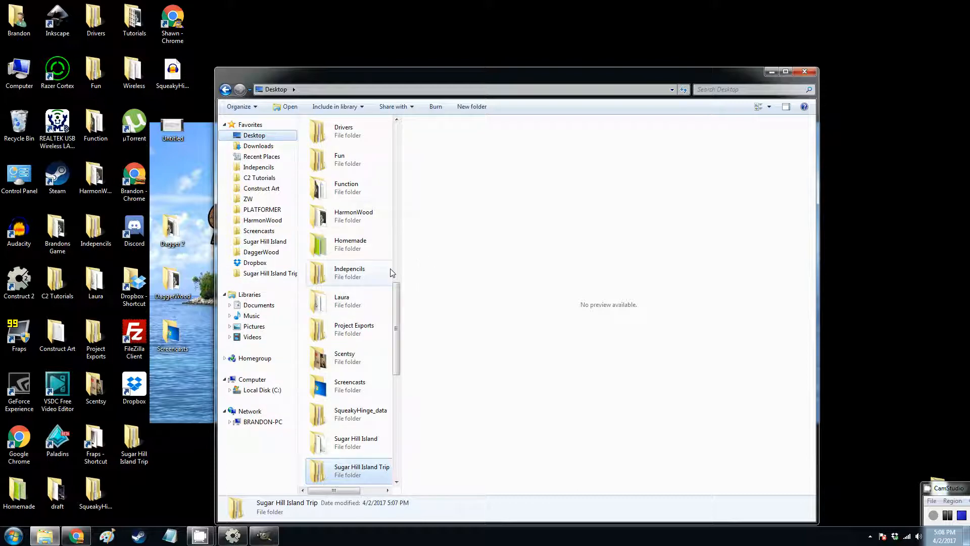
double_click(361, 467)
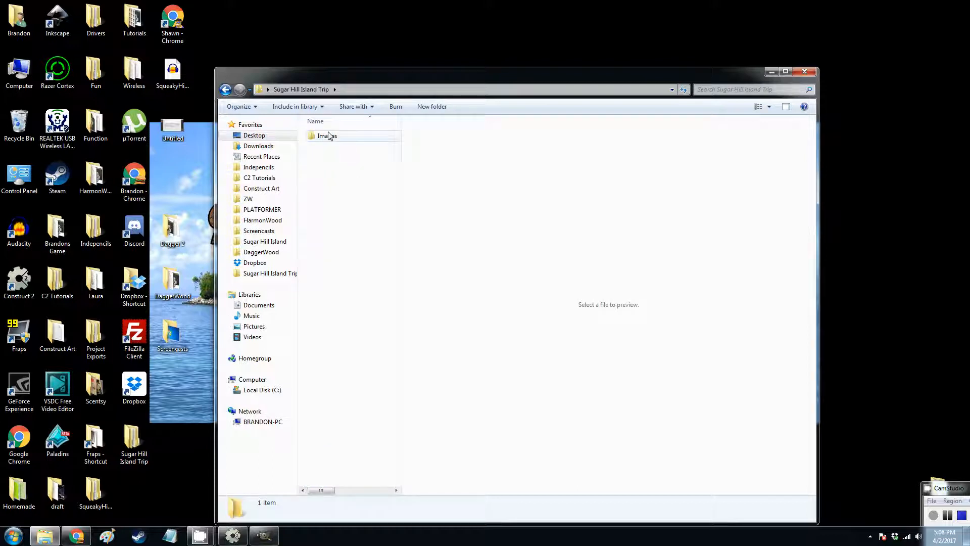
Try to move the Images folder onto the Sugar Hill Island Trip favorite, and close the folder window
drag(327, 137, 264, 275)
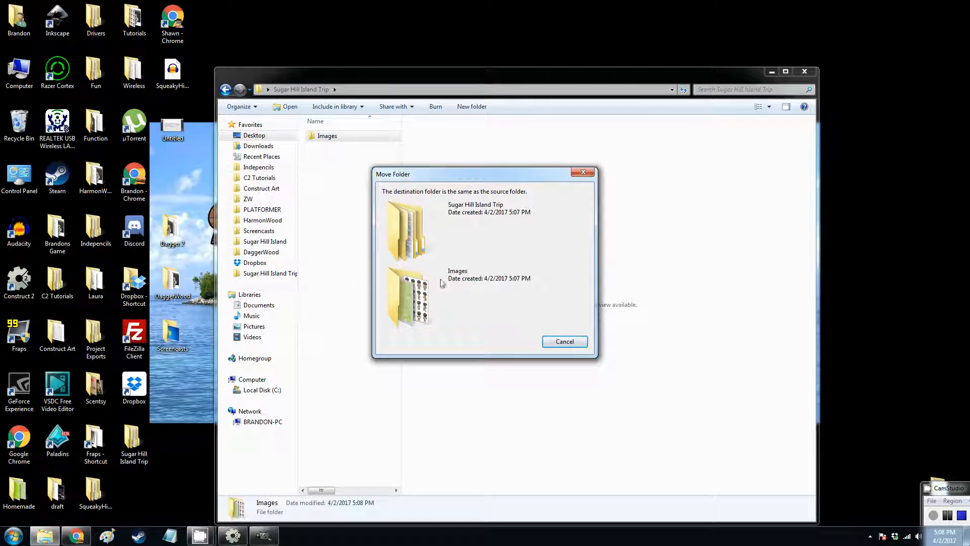
click(557, 342)
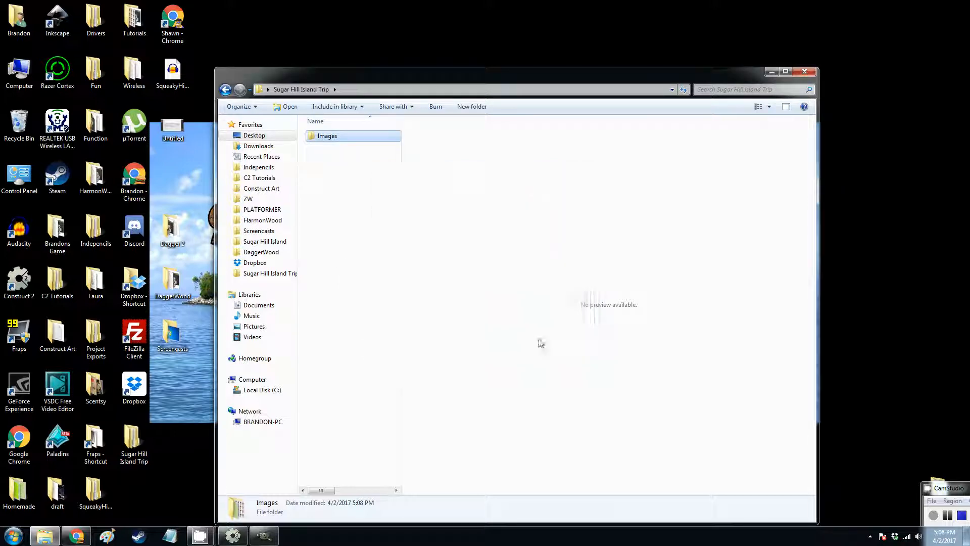
click(805, 72)
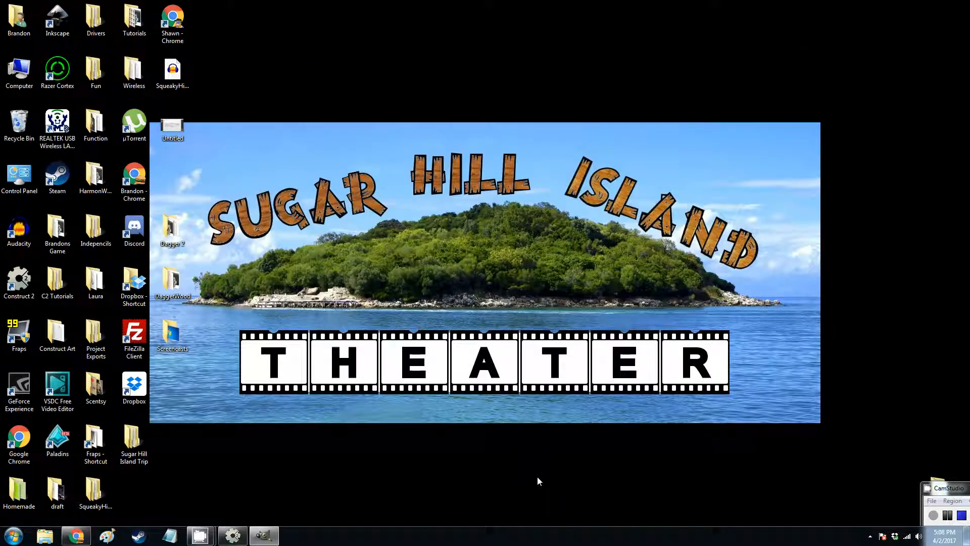
Switch to Construct 2 and rename the TiledBackground2 object as bgGrassTile64
click(236, 541)
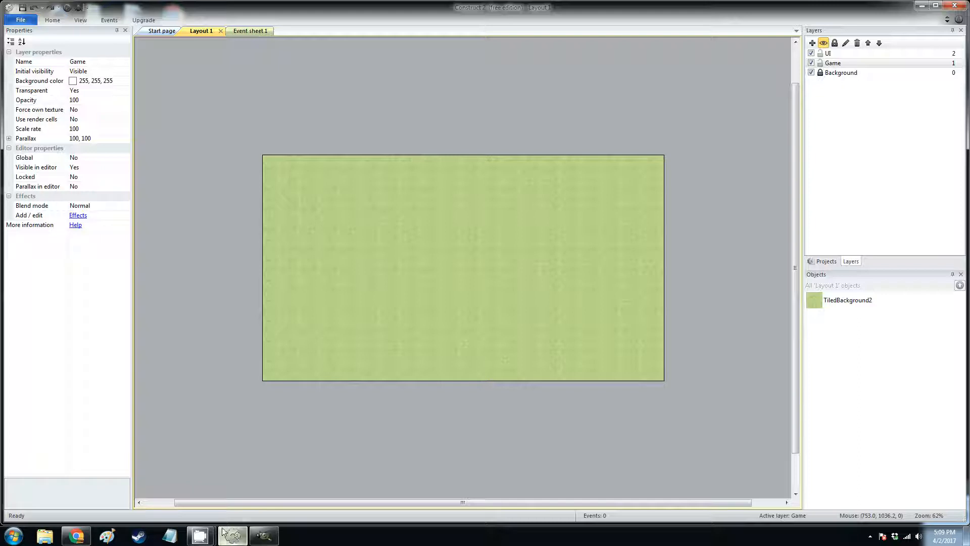
click(836, 302)
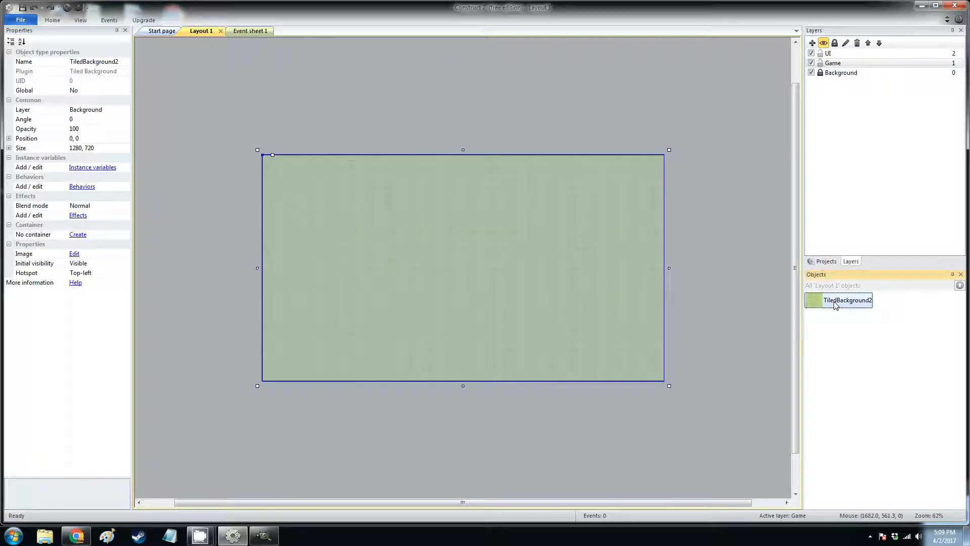
right_click(838, 305)
click(859, 374)
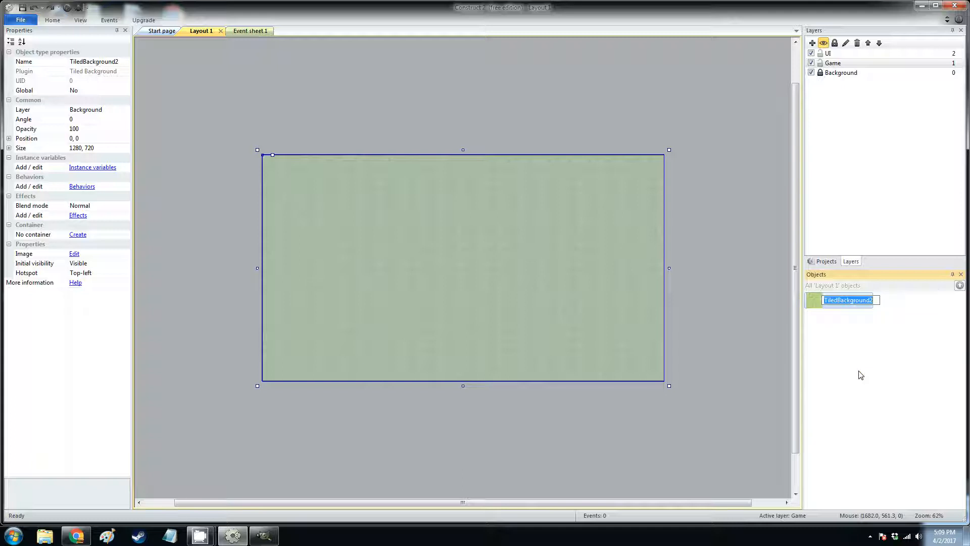
text(bg)
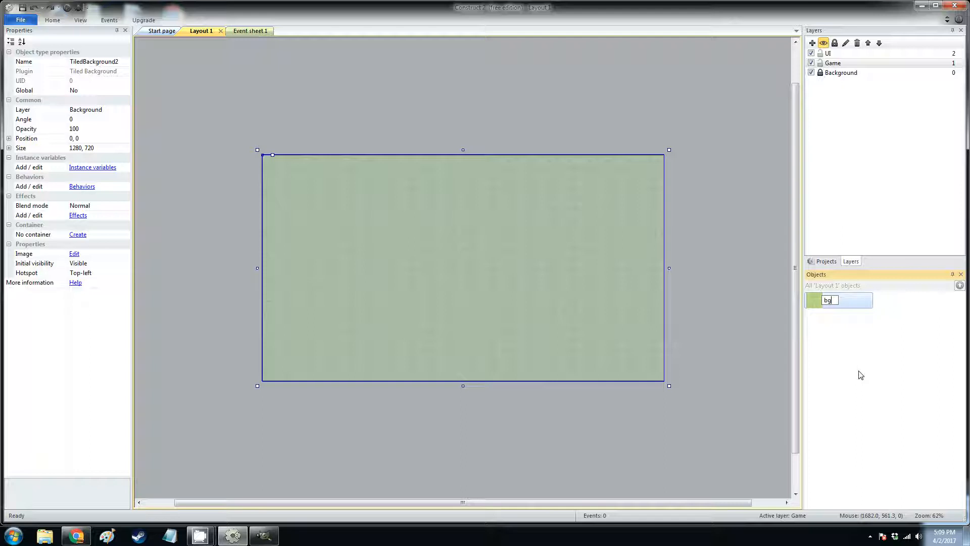
text(GrassTile64)
key(Return)
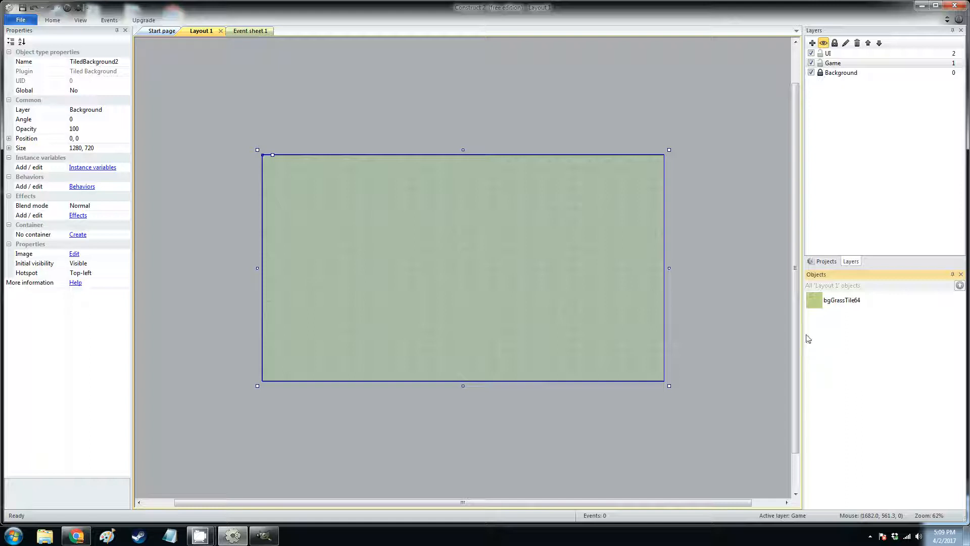
Insert a new Sprite object on the Game layer, placed at about 528, 262 in the layout
click(833, 63)
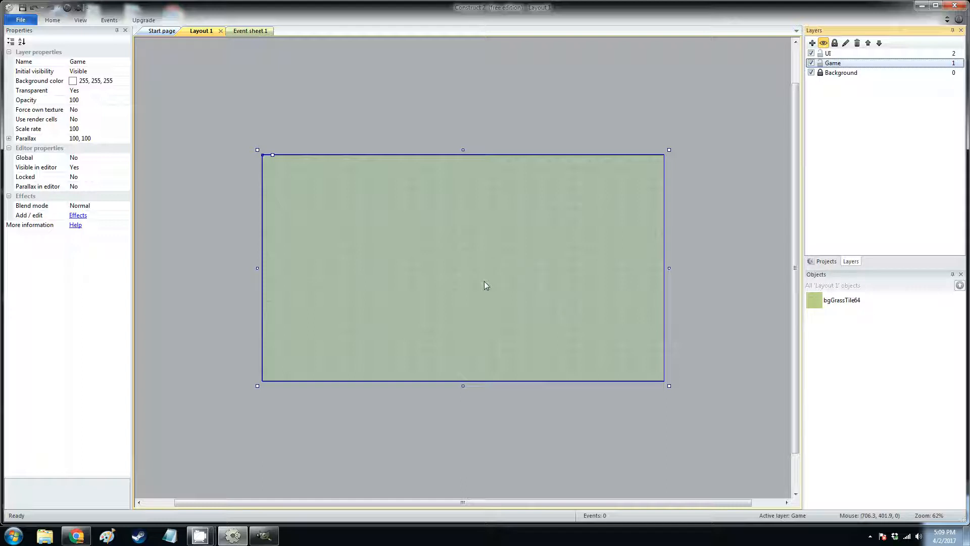
right_click(456, 259)
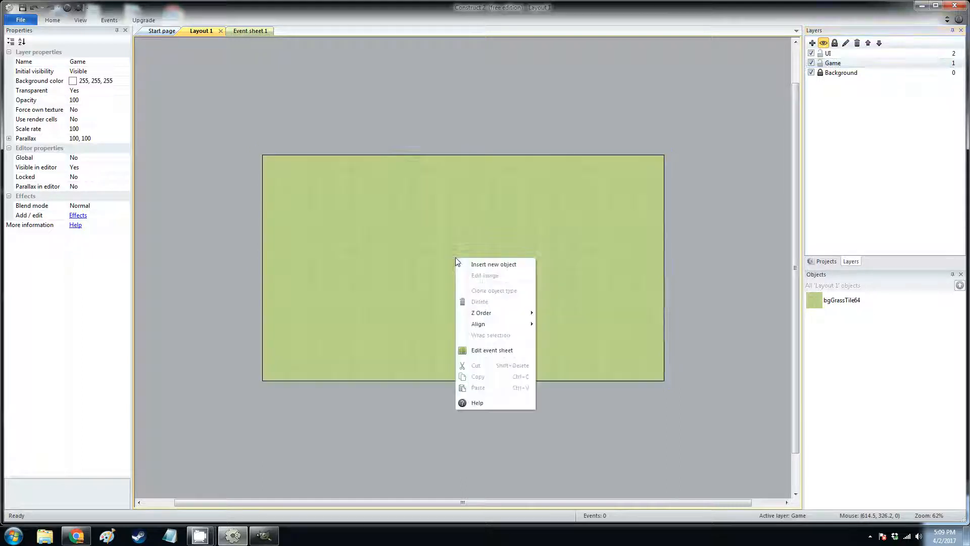
click(483, 266)
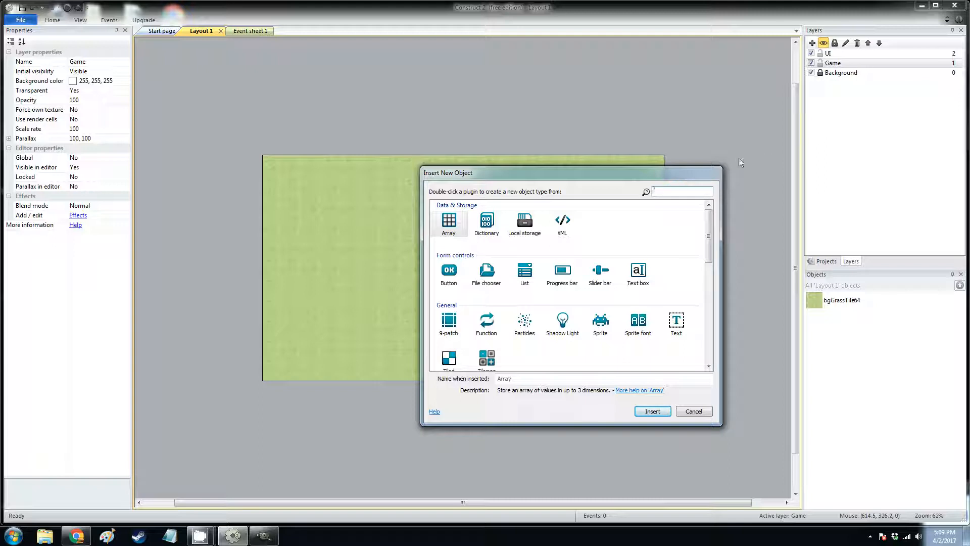
drag(505, 179, 474, 173)
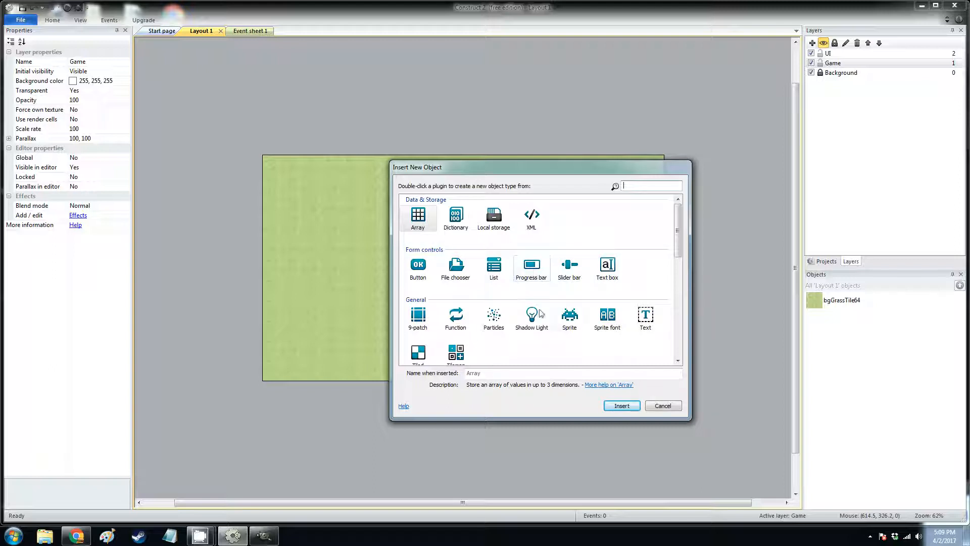
click(569, 320)
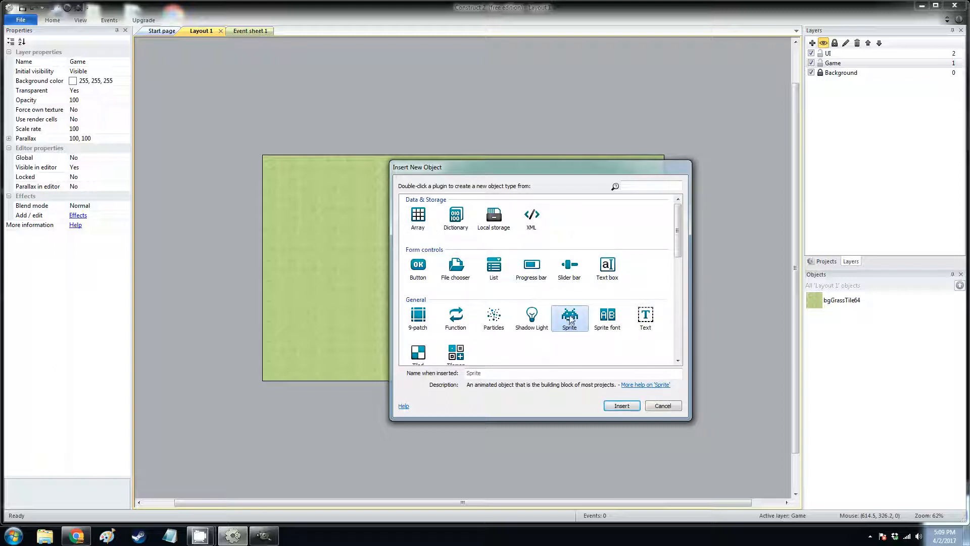
double_click(570, 318)
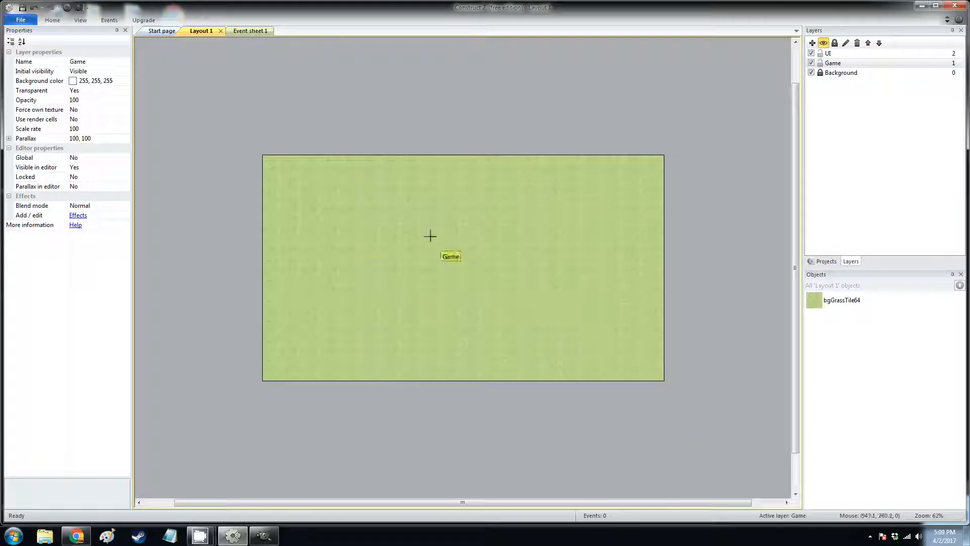
click(429, 237)
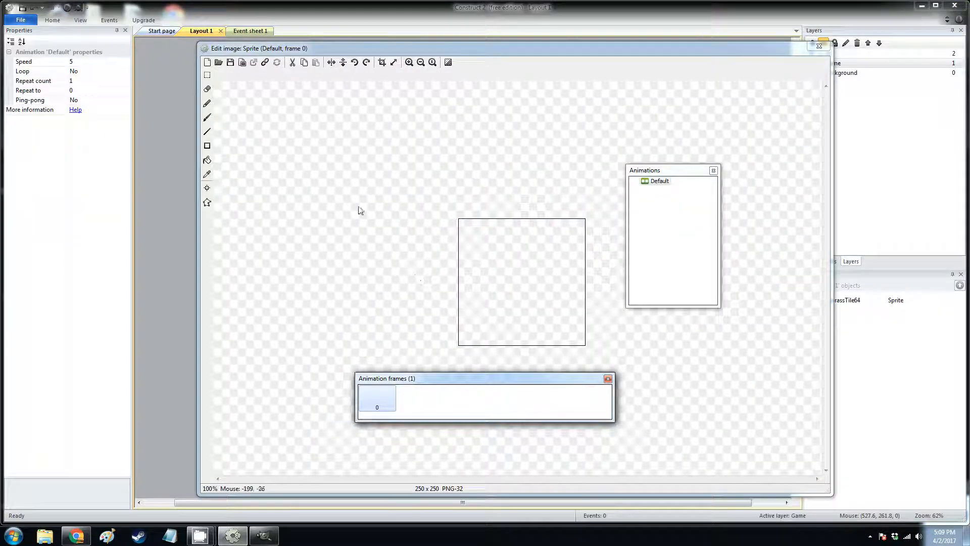
Load the baby image from the Homemade folder into the sprite and move the sprite off the layout, above its upper edge
click(220, 62)
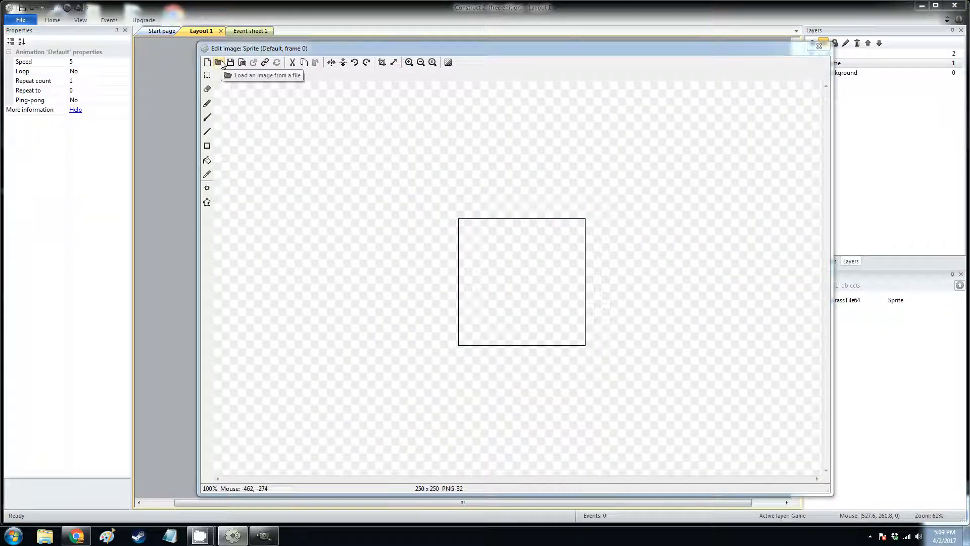
click(458, 229)
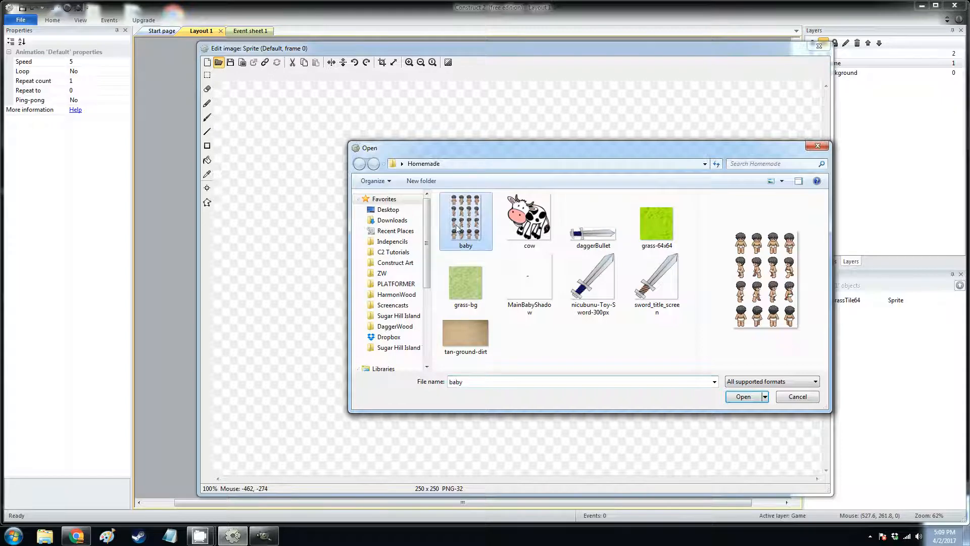
click(741, 397)
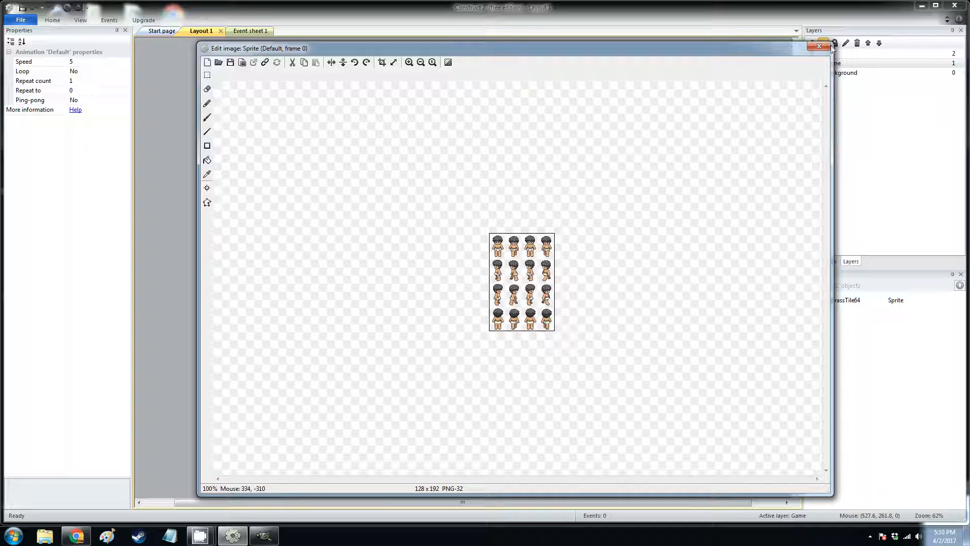
click(823, 46)
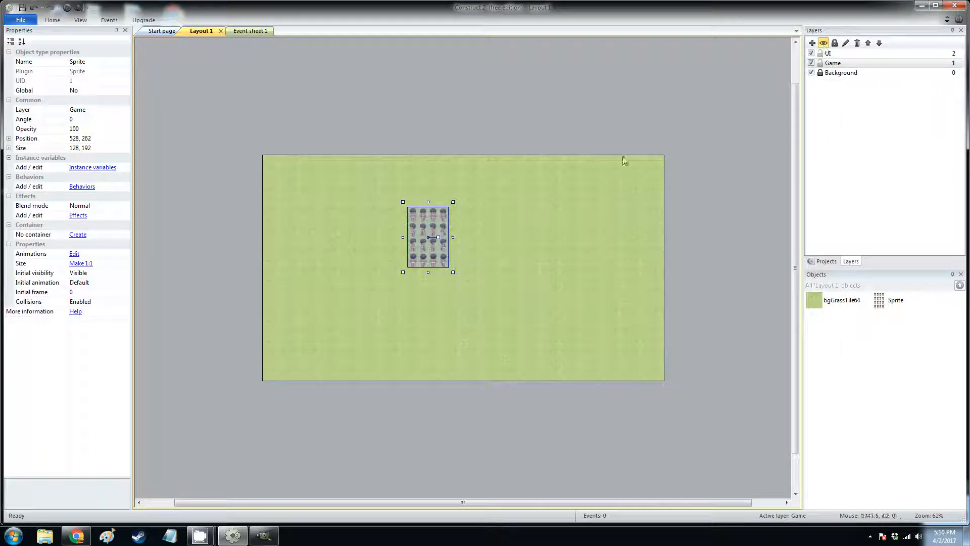
drag(426, 228, 425, 100)
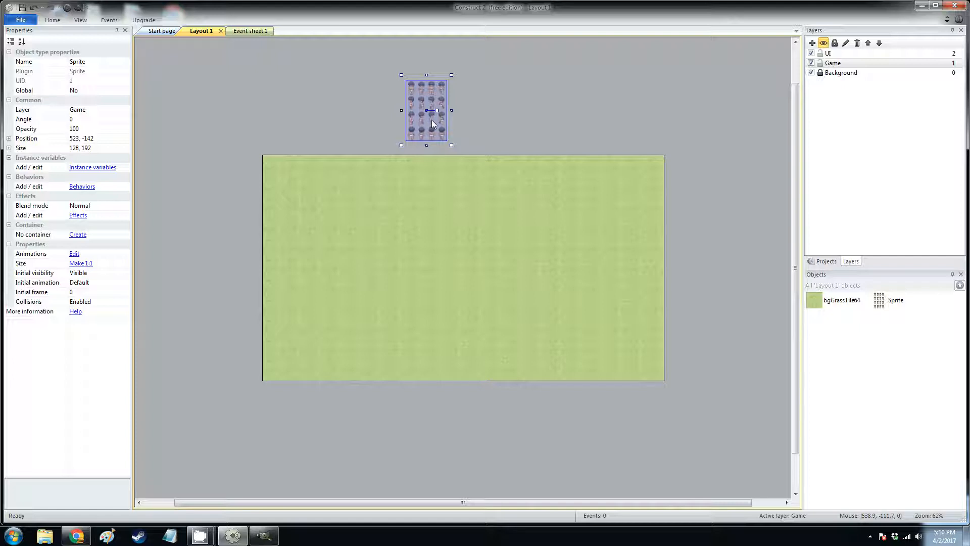
Copy the first back-facing pose in the bottom row of the baby sprite sheet, using a 32 x 48 selection
double_click(432, 120)
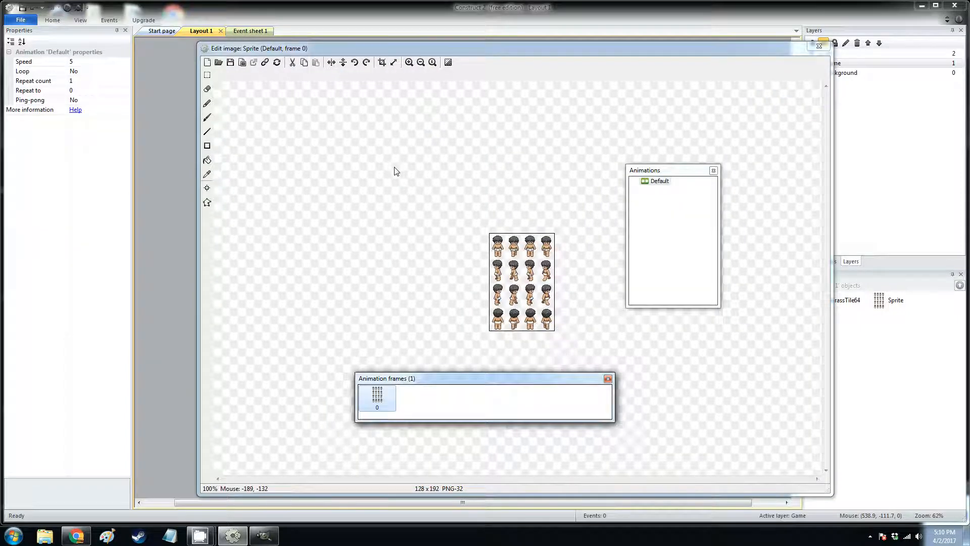
click(504, 281)
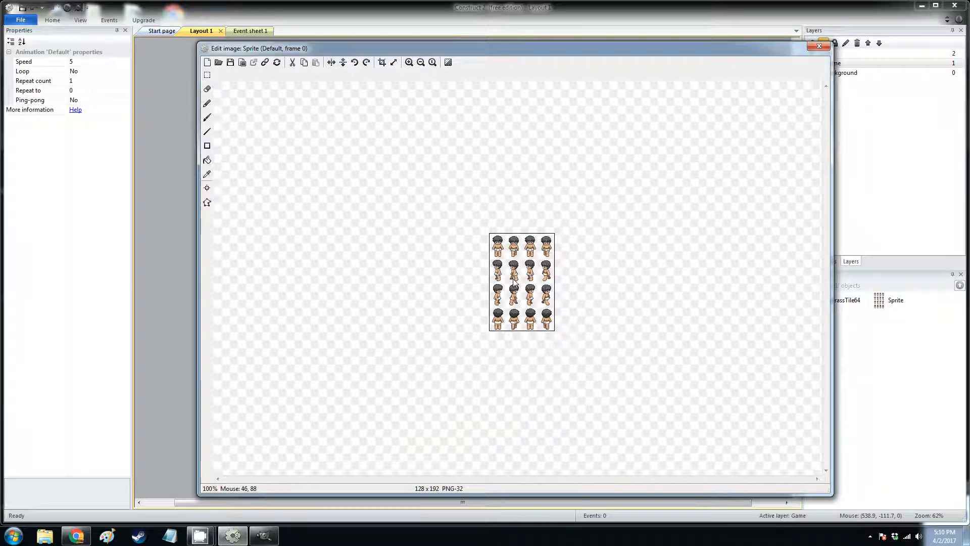
ctrl+scroll(514, 281, up, 1)
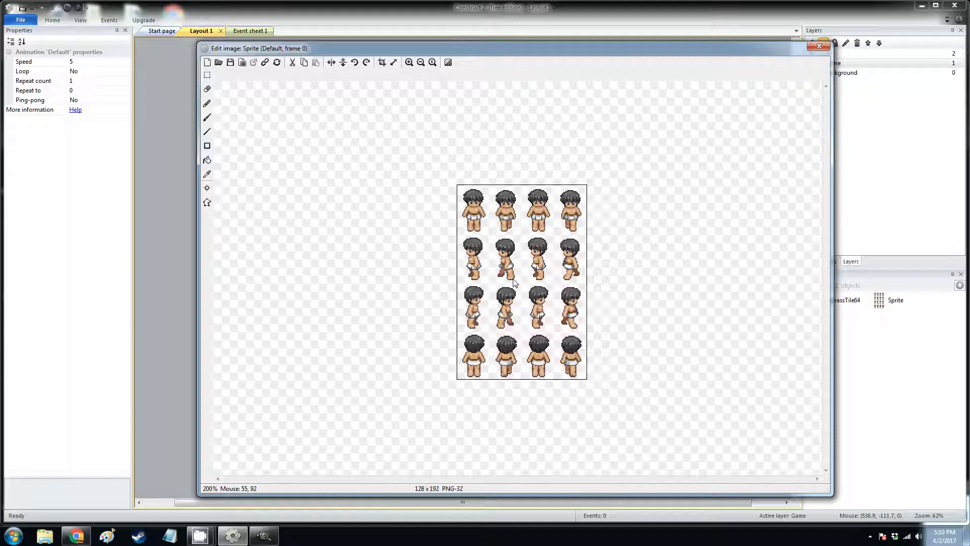
ctrl+scroll(514, 280, up, 1)
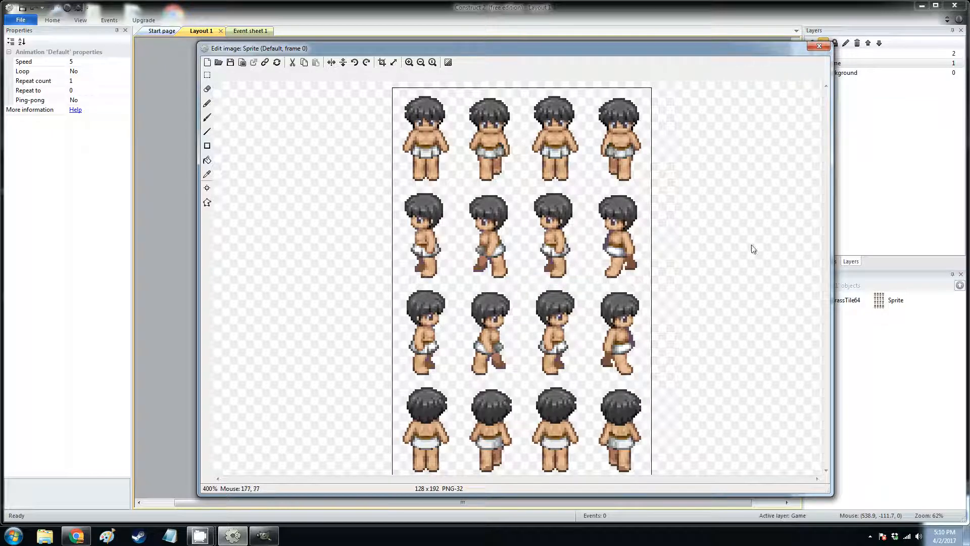
ctrl+scroll(635, 262, down, 1)
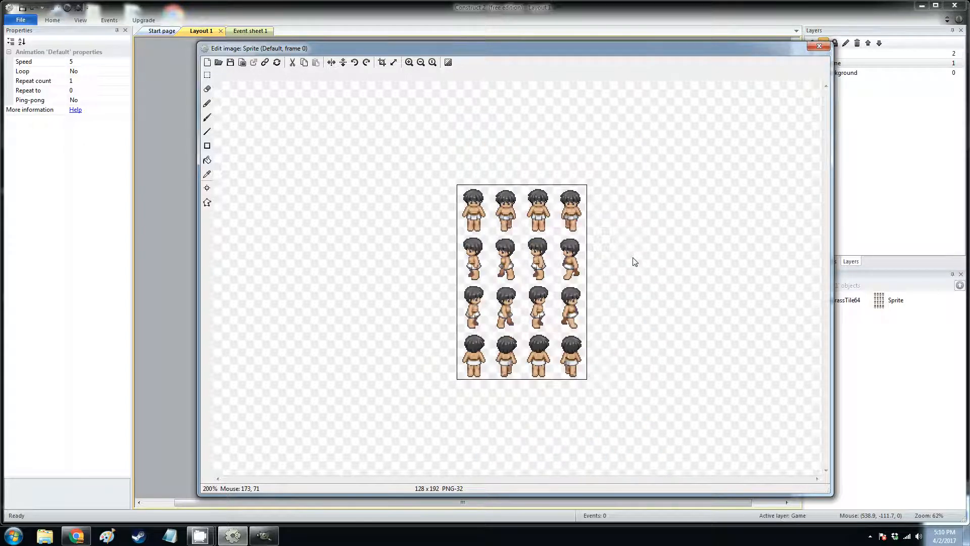
click(207, 76)
drag(459, 331, 492, 382)
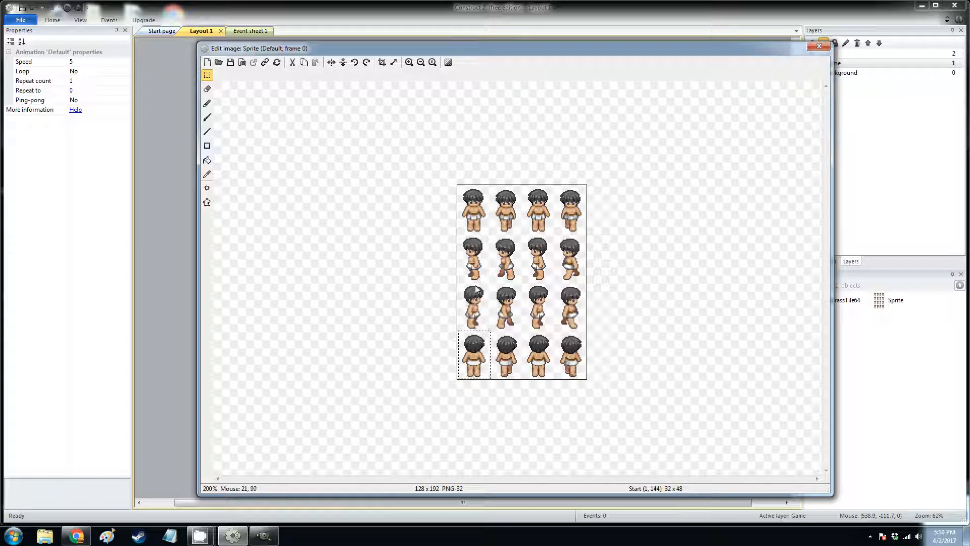
click(305, 63)
click(823, 47)
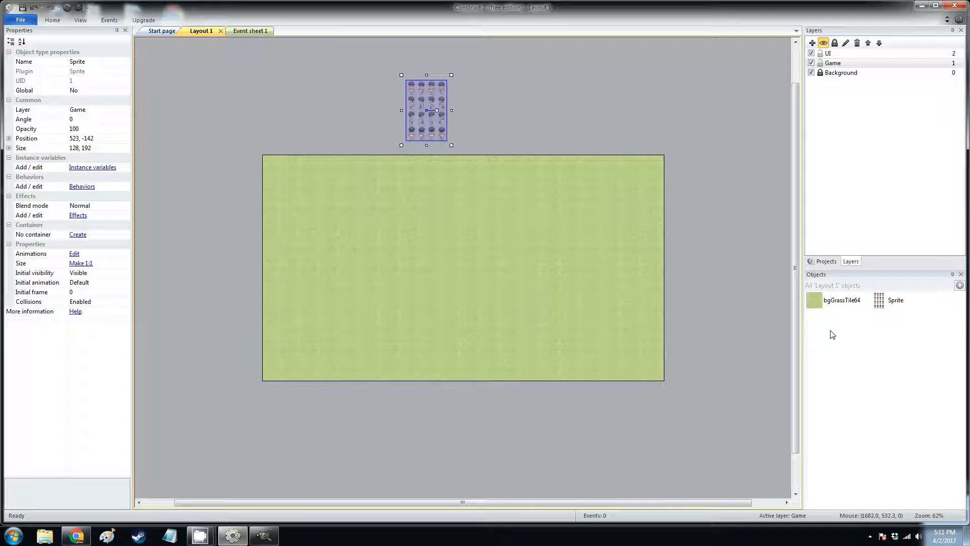
Insert a second Sprite object on the Game layer, placed at about 457, 262 in the layout
right_click(463, 253)
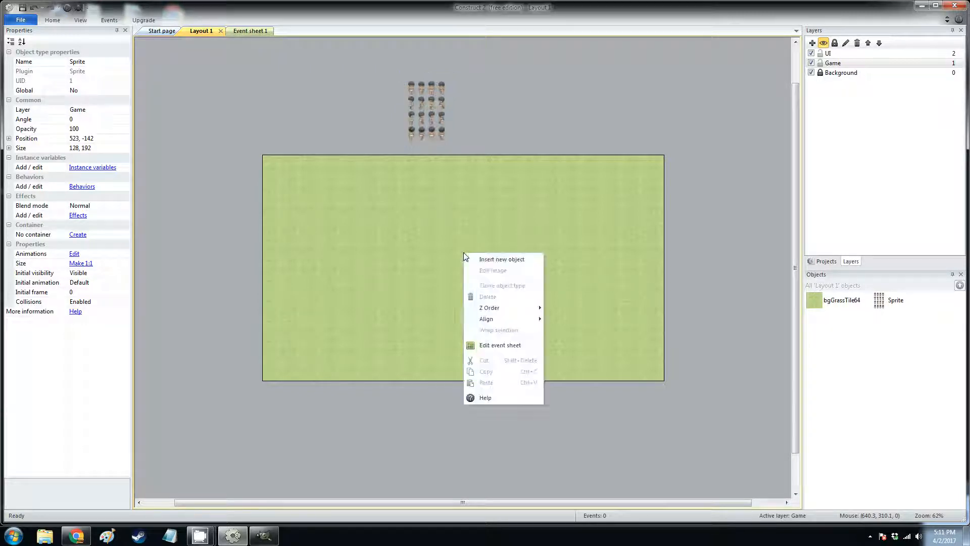
click(487, 258)
click(517, 325)
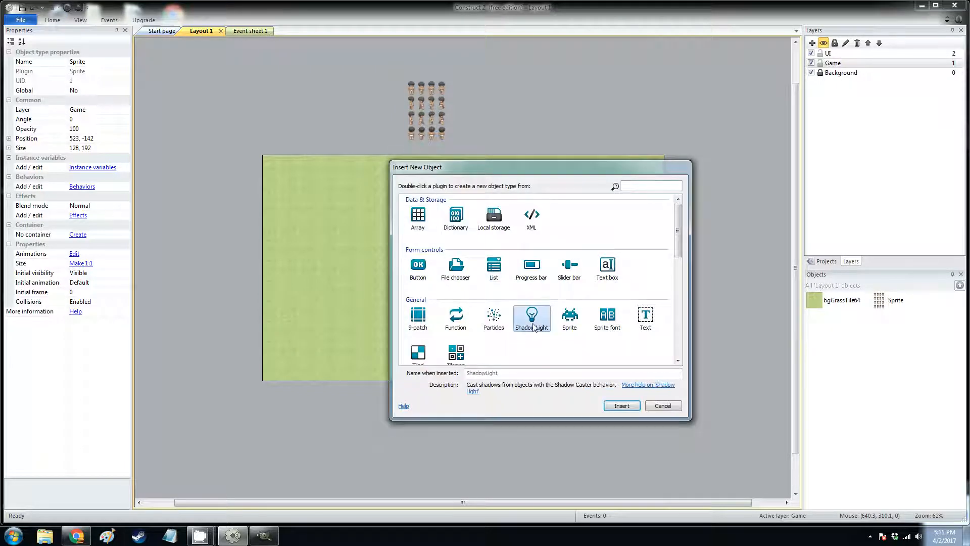
double_click(569, 323)
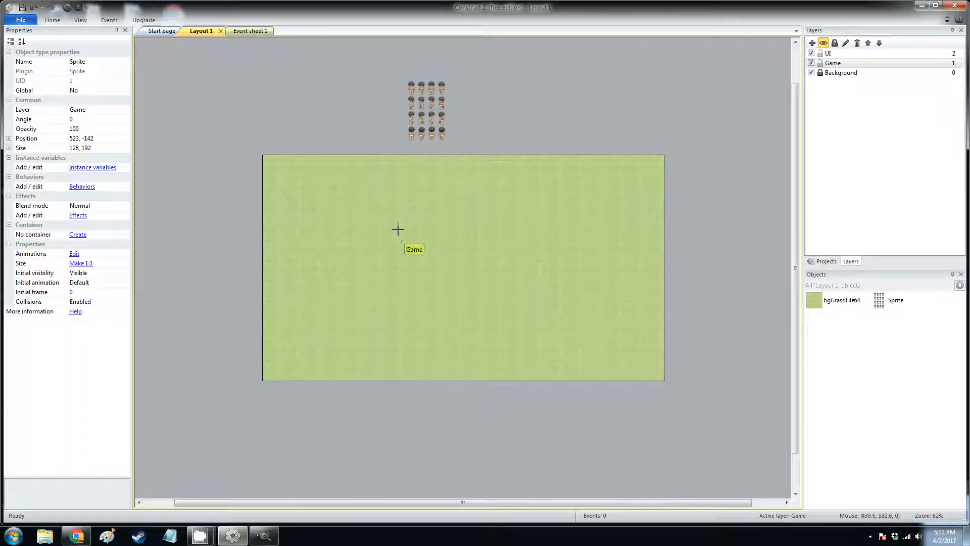
click(405, 236)
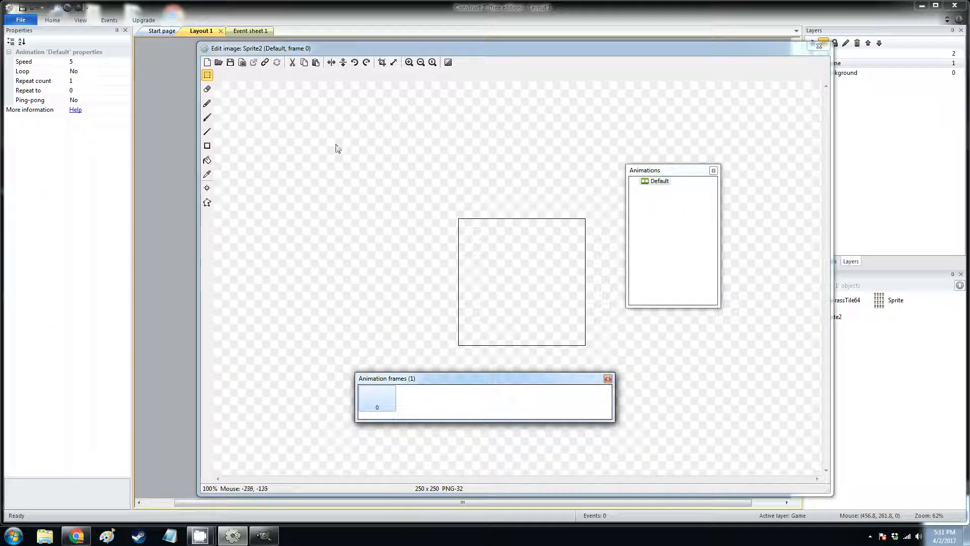
Paste the copied back-facing pose into the second sprite's image and crop the image to the figure
click(316, 63)
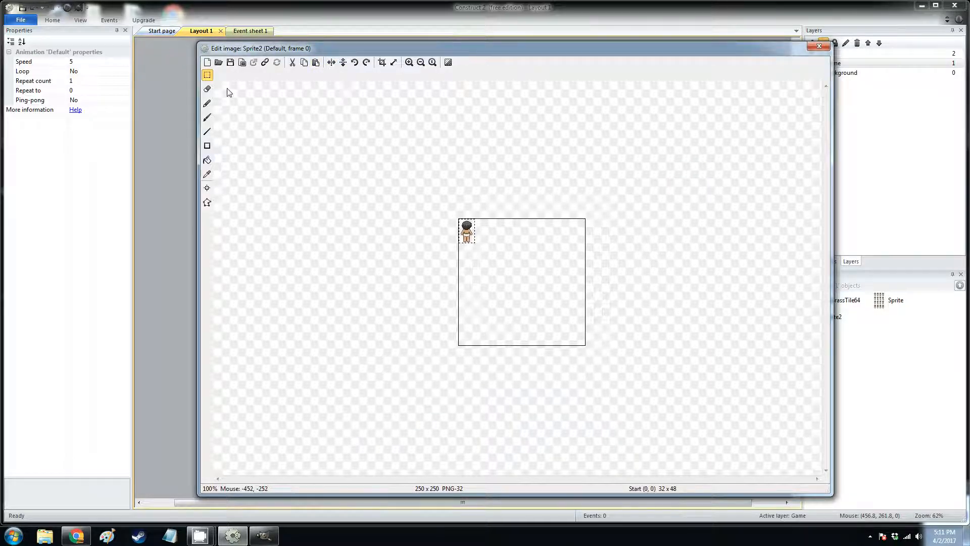
click(207, 76)
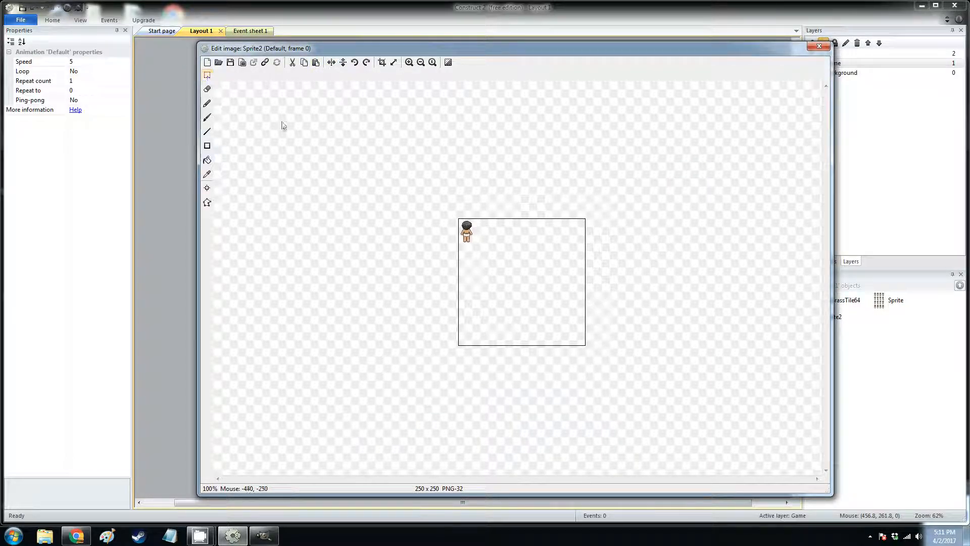
click(382, 65)
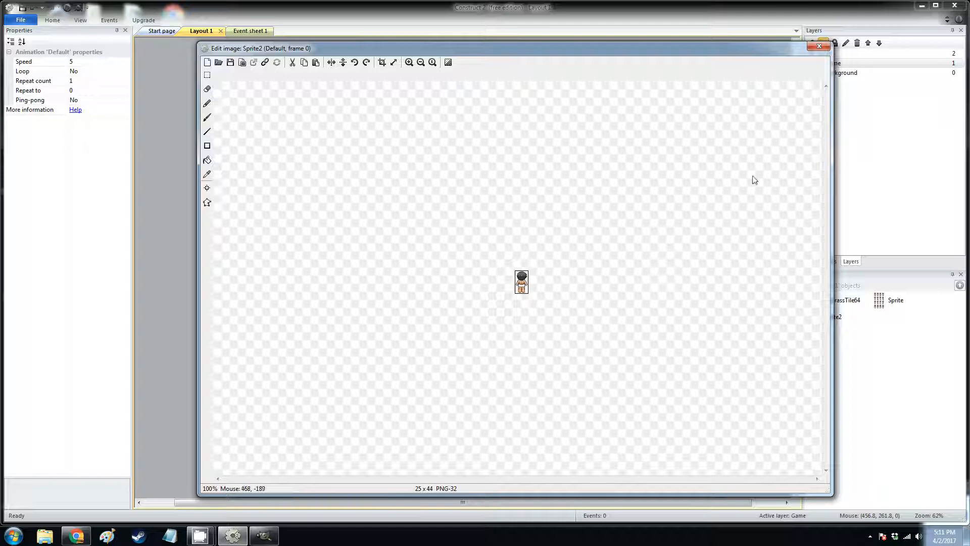
click(817, 46)
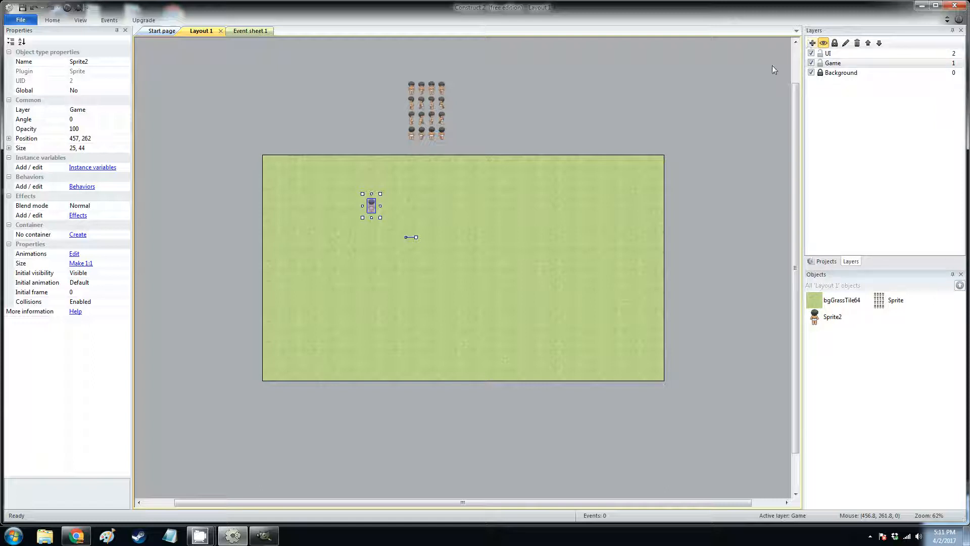
Move the single-pose baby sprite to the lower middle of the grass and rename it chrMainBaby
drag(373, 209, 476, 370)
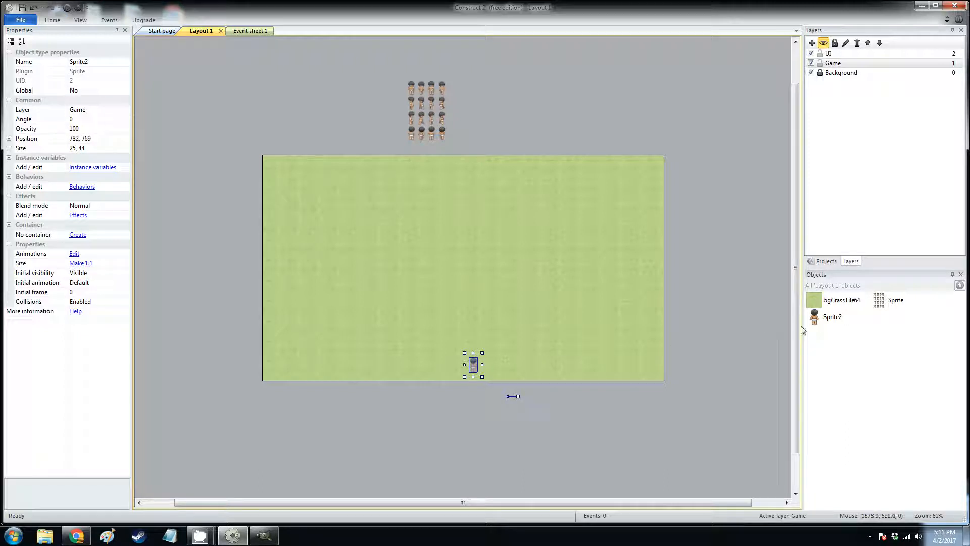
right_click(833, 317)
click(854, 392)
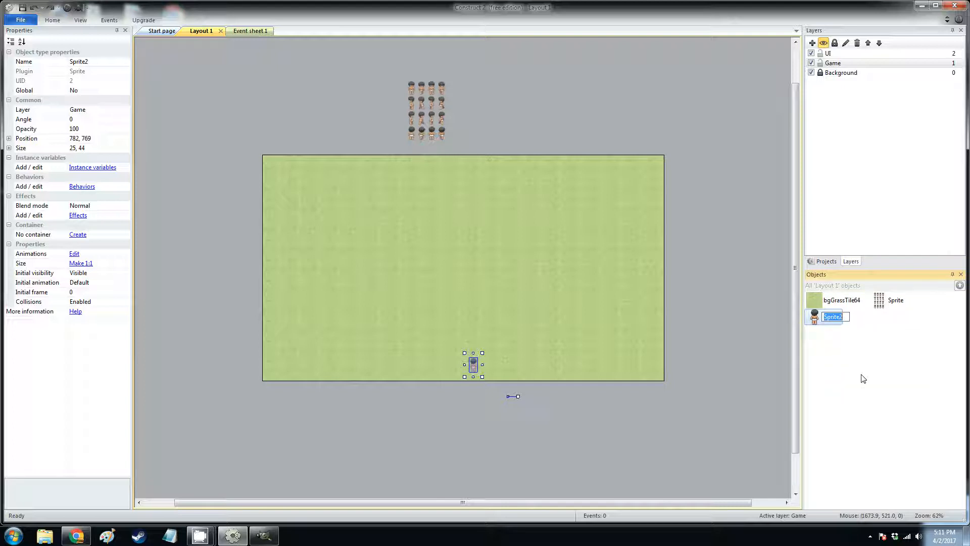
text(chrMainBaby)
key(Return)
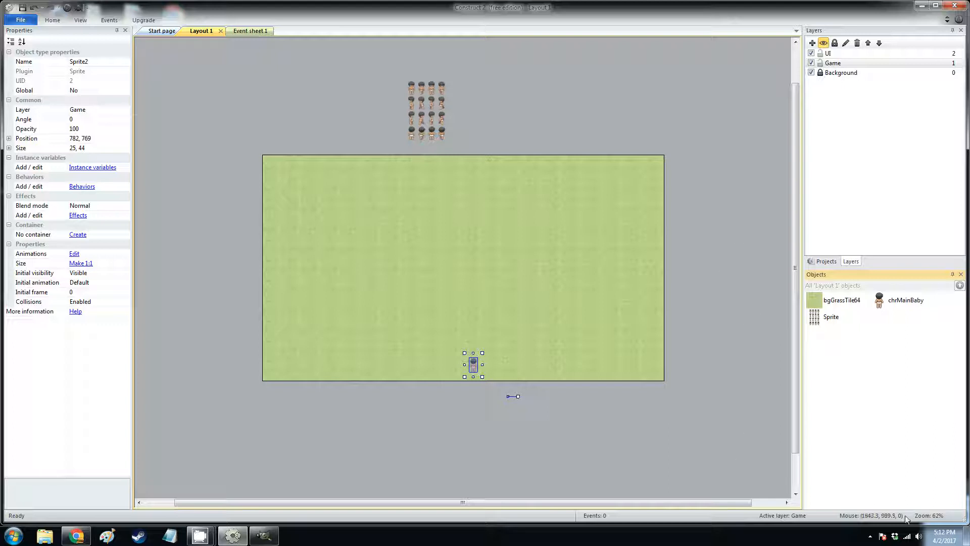
click(922, 5)
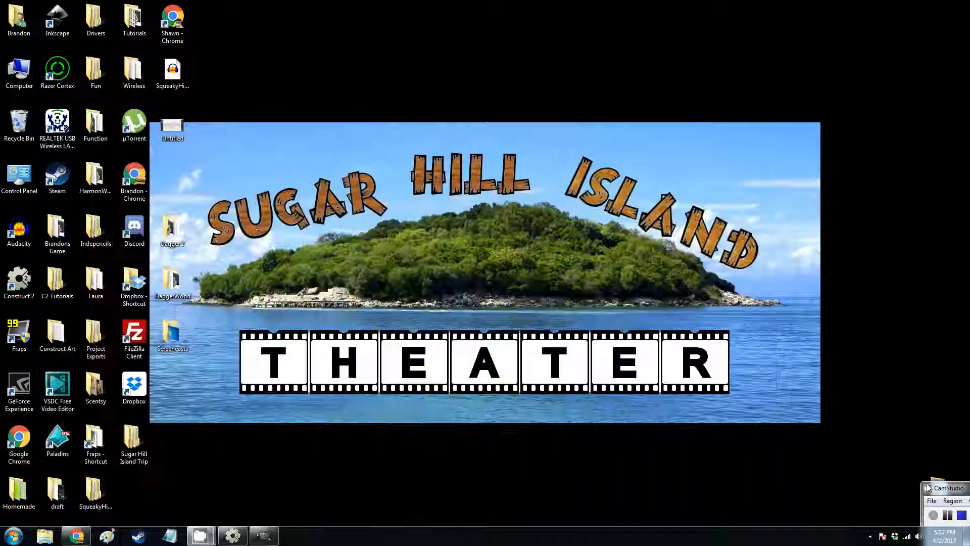